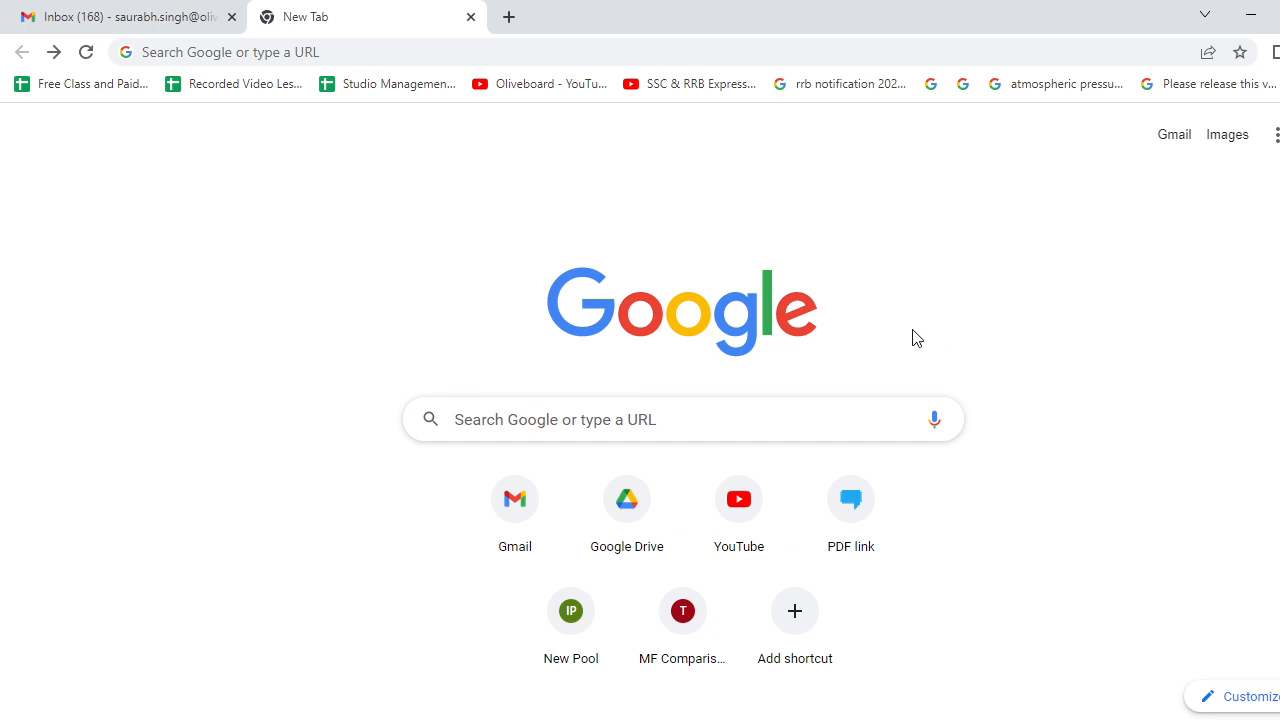
- Go to the ssc.nic.in website from the Chrome address bar
{"action": "left_click", "coordinate": [393, 47]}
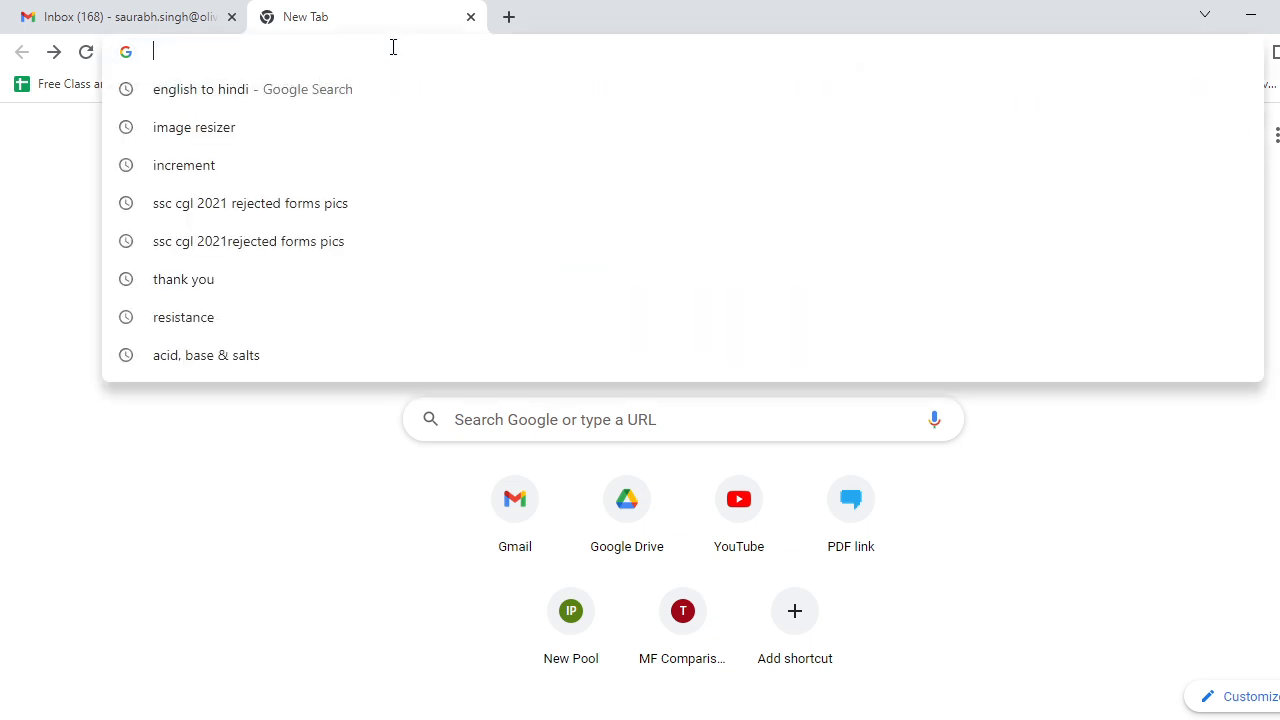
{"action": "type", "text": "ssc.nic.in"}
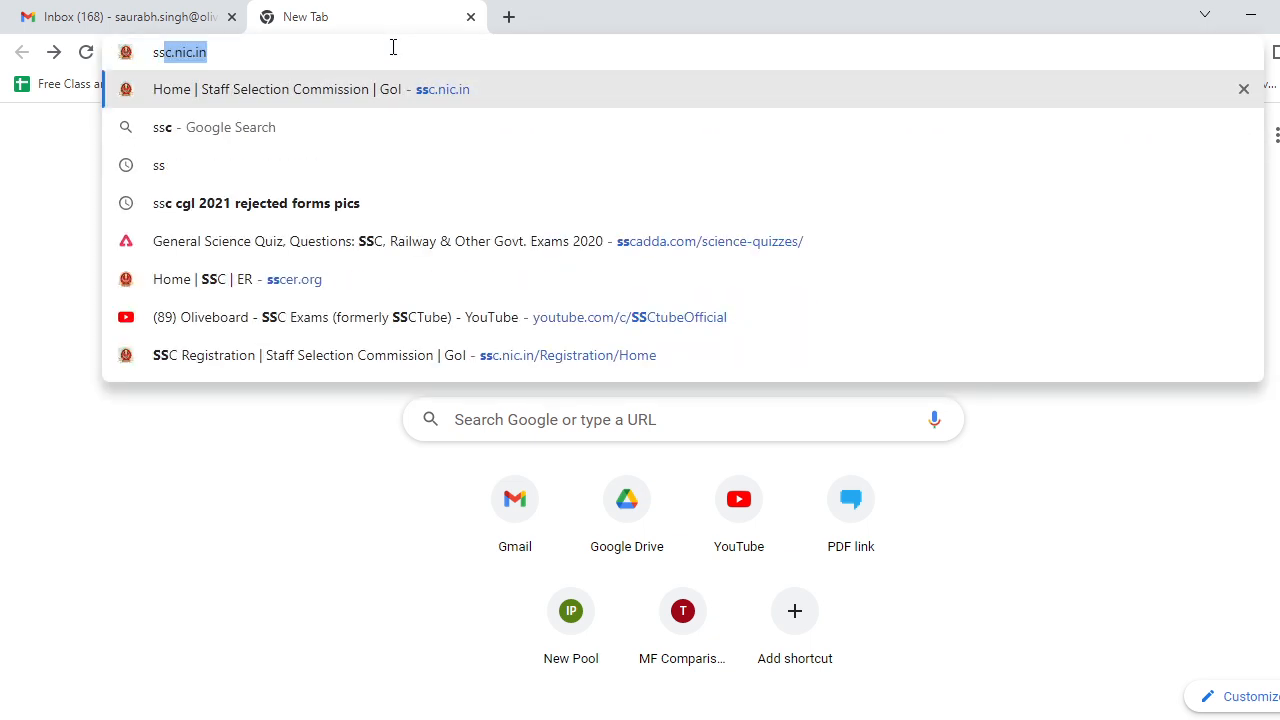
{"action": "key", "text": "Return"}
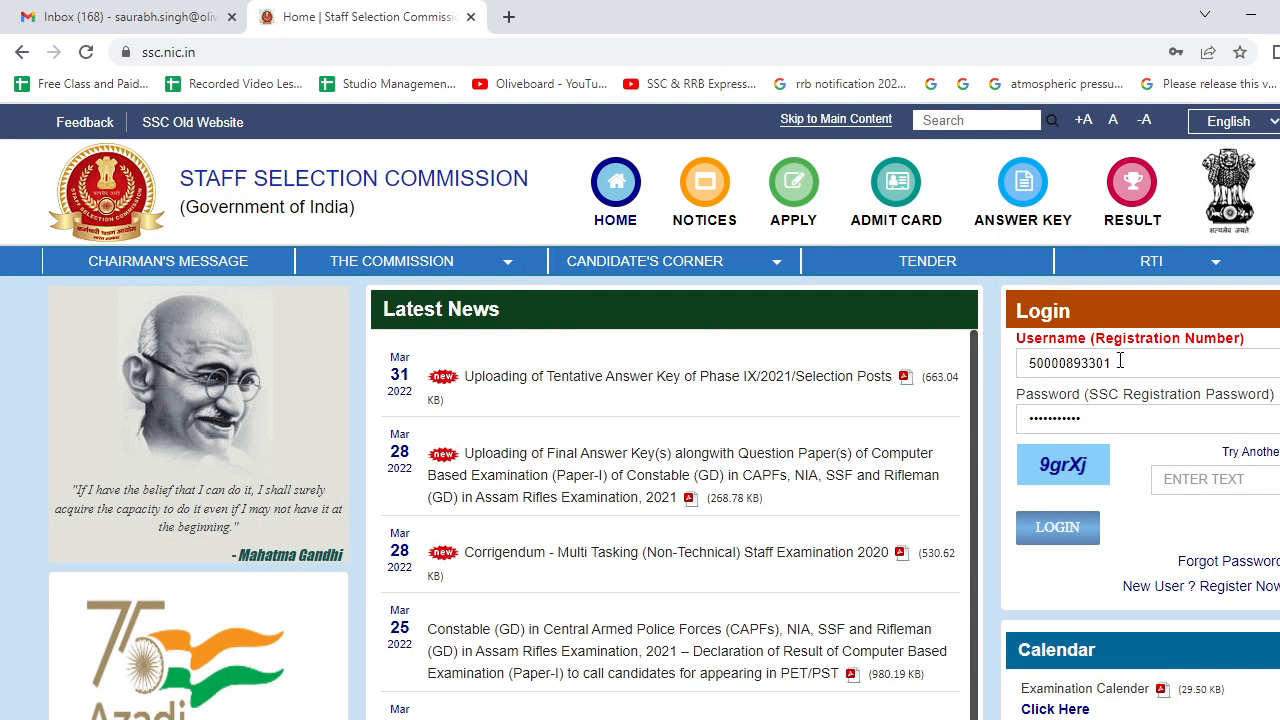
- Clear the prefilled username and go to the New User registration page
{"action": "left_click_drag", "start_coordinate": [1120, 362], "coordinate": [886, 363]}
{"action": "key", "text": "BackSpace"}
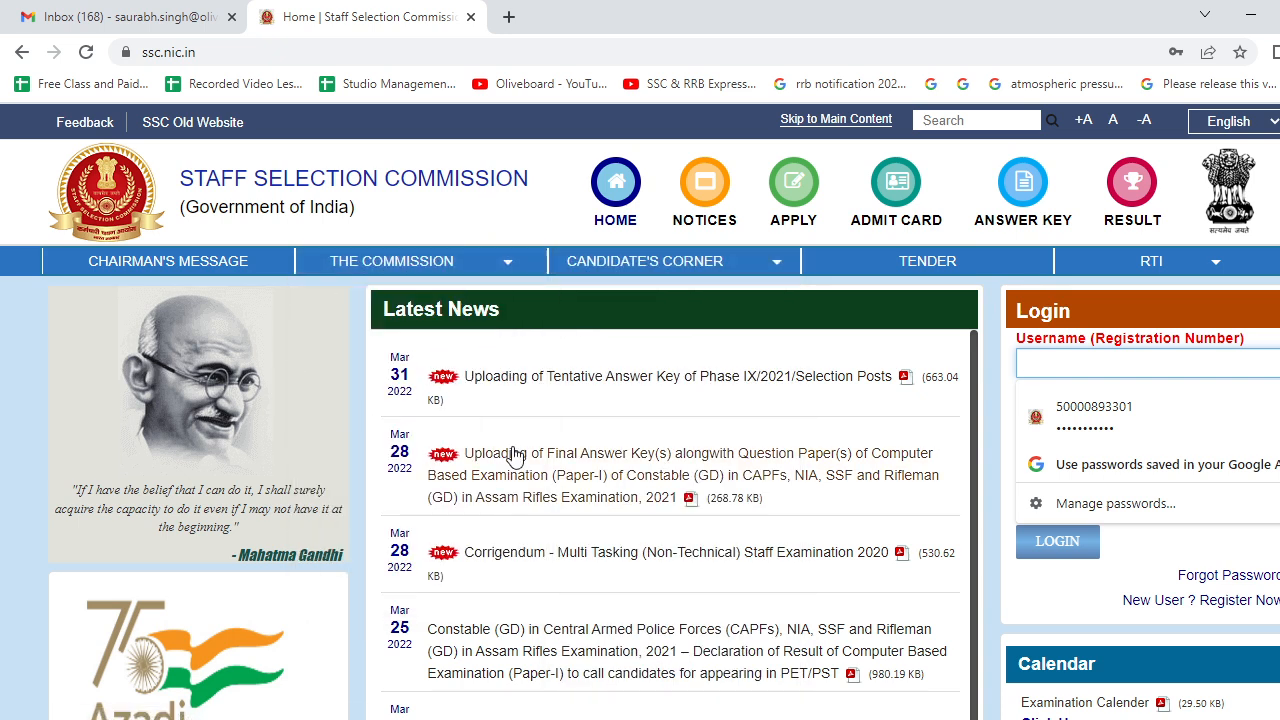
{"action": "left_click", "coordinate": [720, 520]}
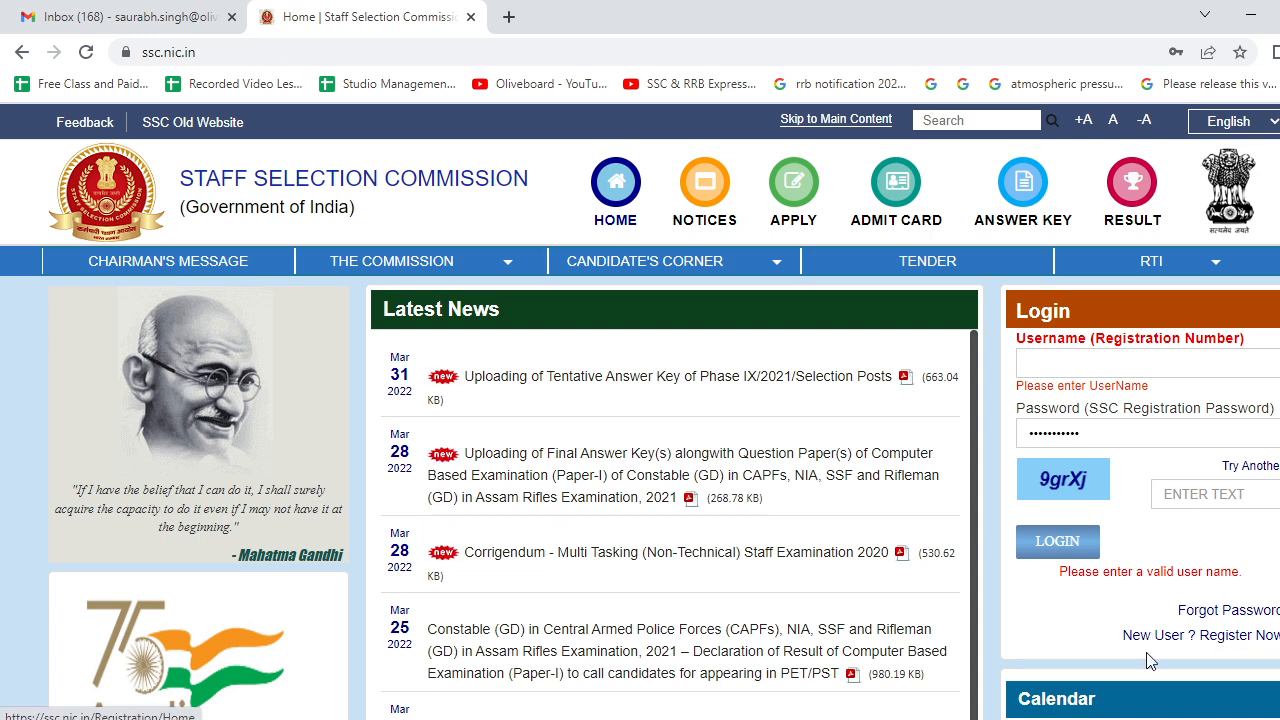
{"action": "left_click", "coordinate": [1201, 648]}
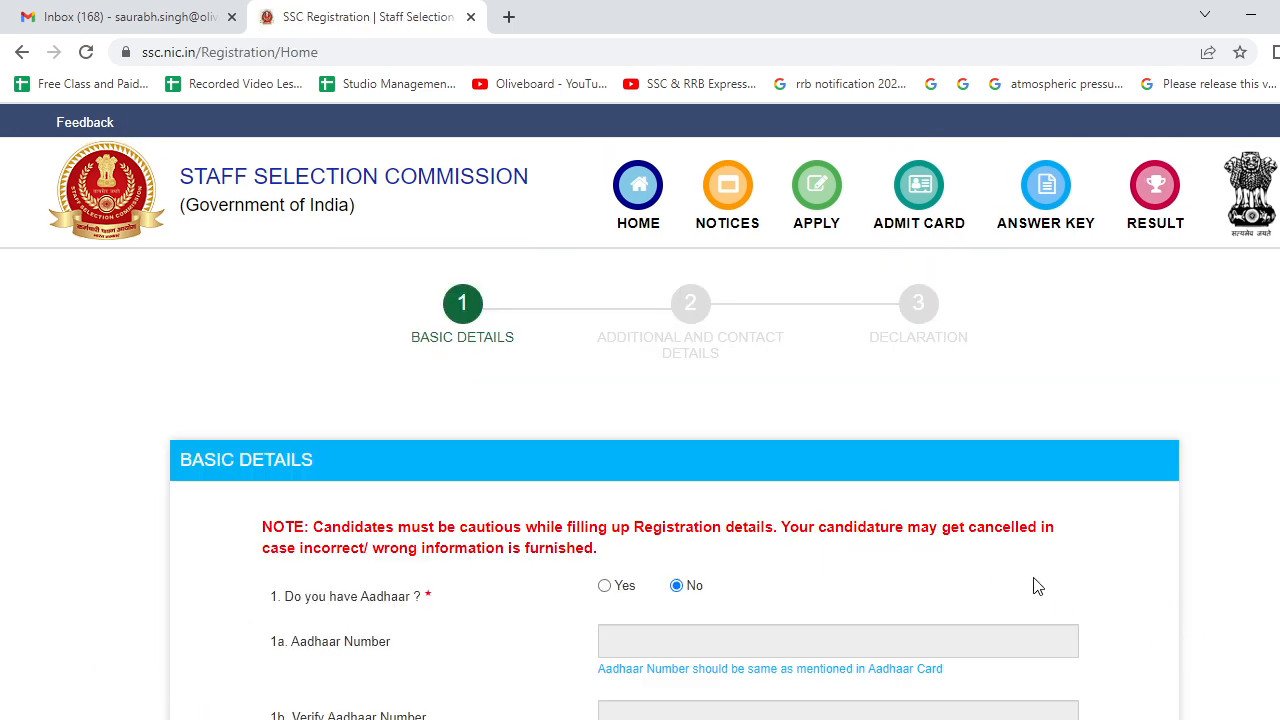
- Answer Yes to having Aadhaar, then fill the Aadhaar number and its verification from autofill
{"action": "scroll", "coordinate": [531, 371], "scroll_direction": "down", "scroll_amount": 2}
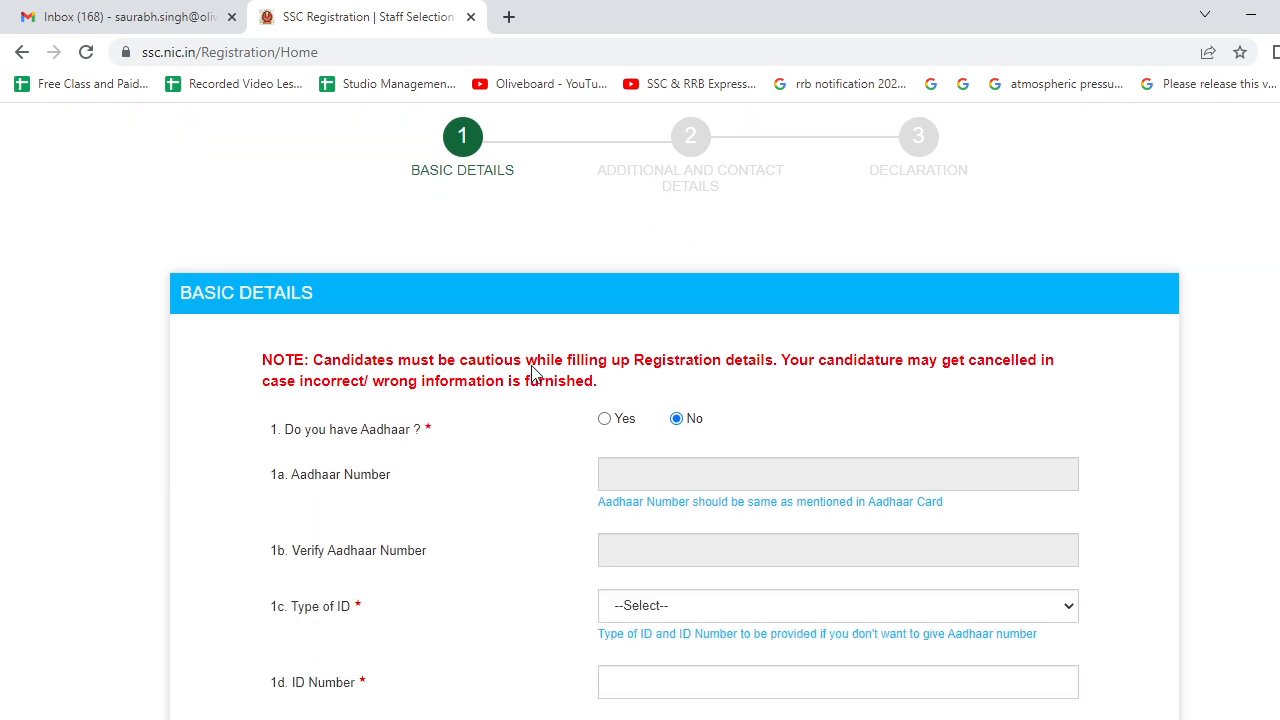
{"action": "left_click", "coordinate": [604, 419]}
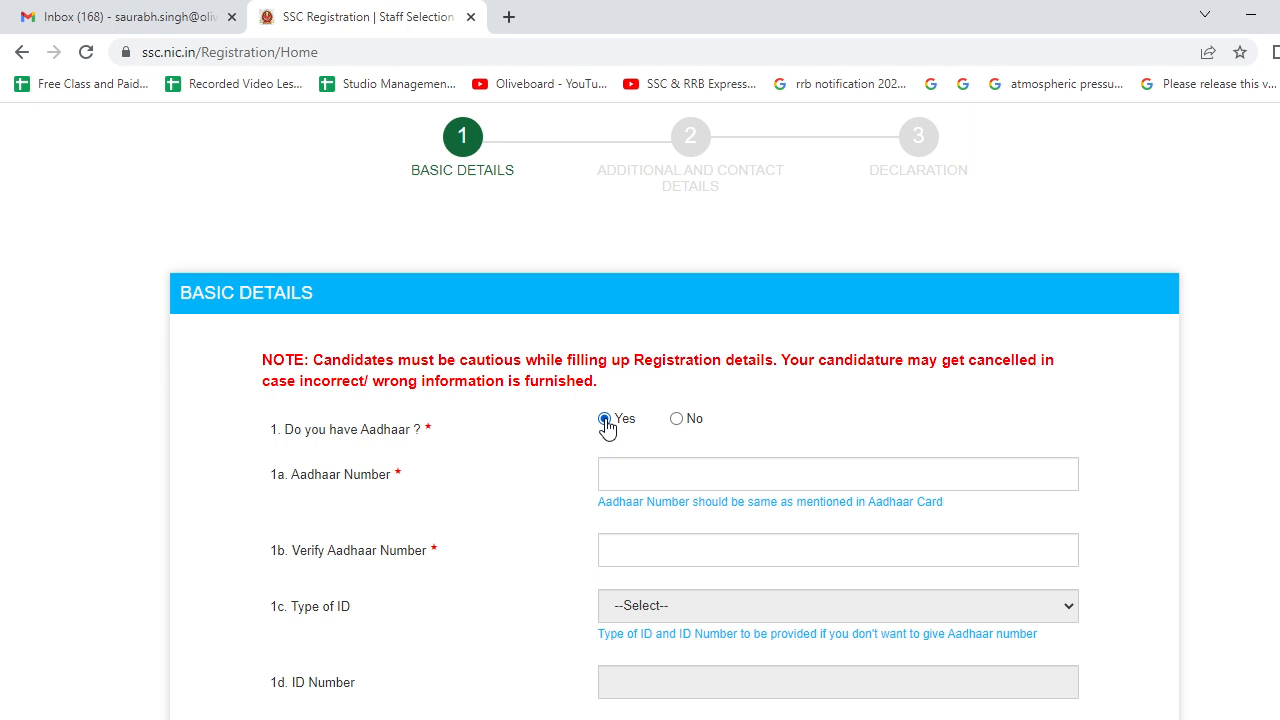
{"action": "left_click", "coordinate": [626, 472]}
{"action": "scroll", "coordinate": [626, 470], "scroll_direction": "down", "scroll_amount": 2}
{"action": "left_click", "coordinate": [634, 316]}
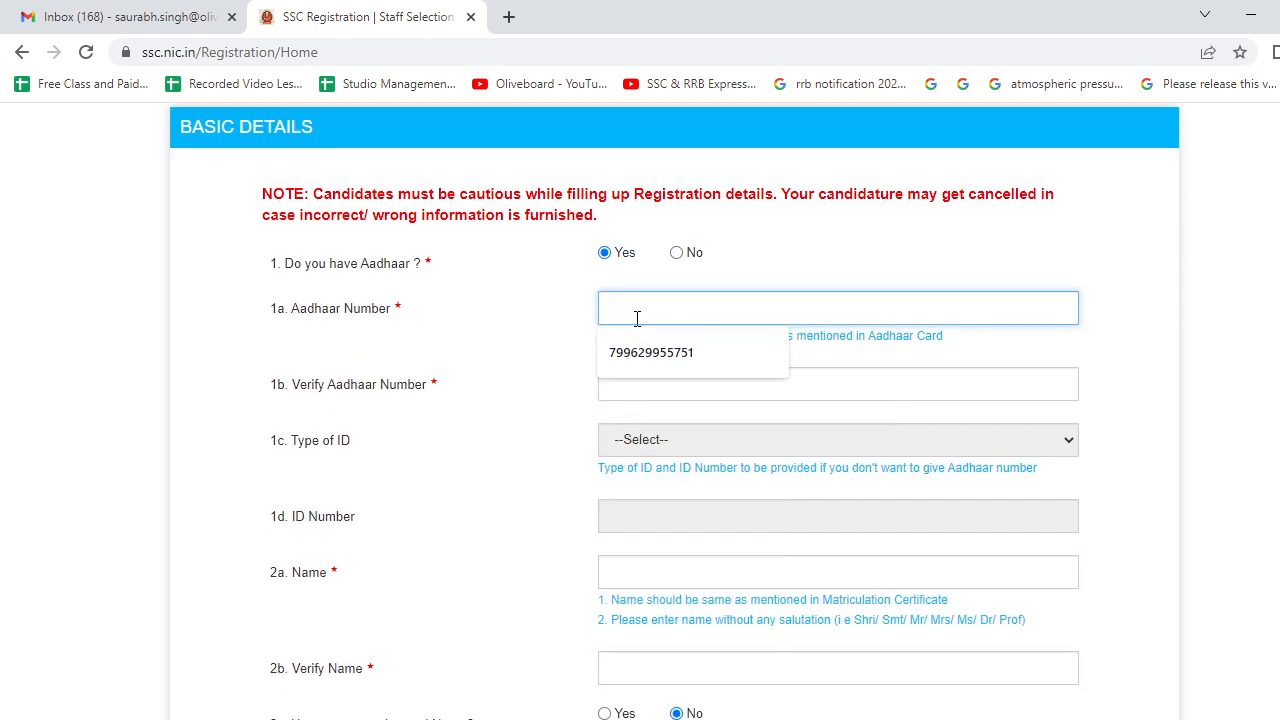
{"action": "left_click", "coordinate": [634, 358]}
{"action": "left_click", "coordinate": [626, 390]}
{"action": "left_click", "coordinate": [631, 428]}
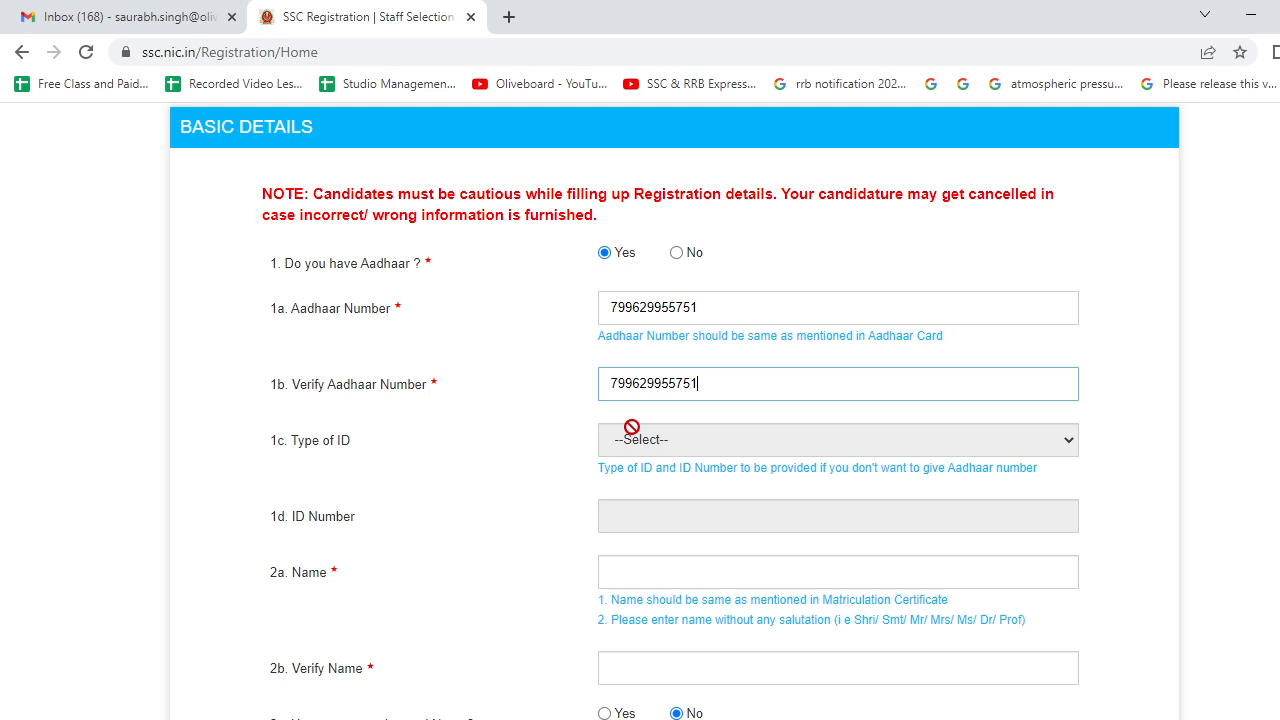
- Fill the candidate's name and Verify Name from the saved autofill suggestion
{"action": "scroll", "coordinate": [631, 428], "scroll_direction": "down", "scroll_amount": 2}
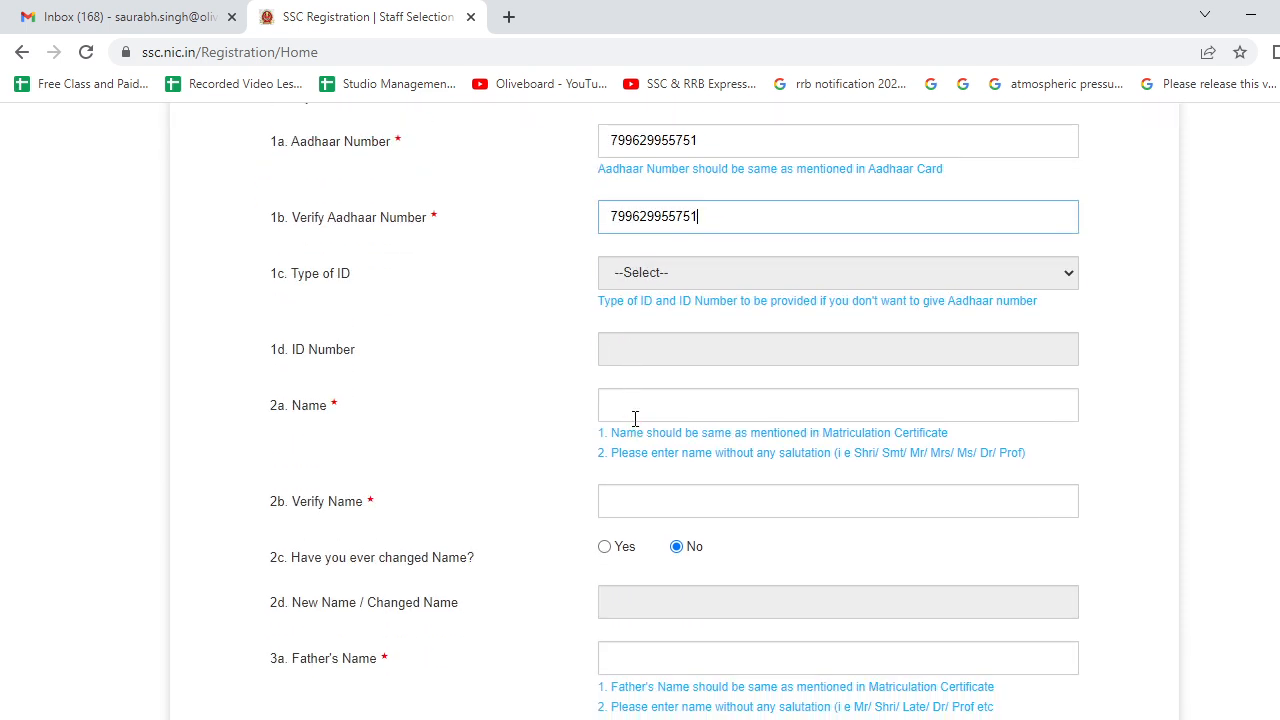
{"action": "left_click", "coordinate": [634, 410]}
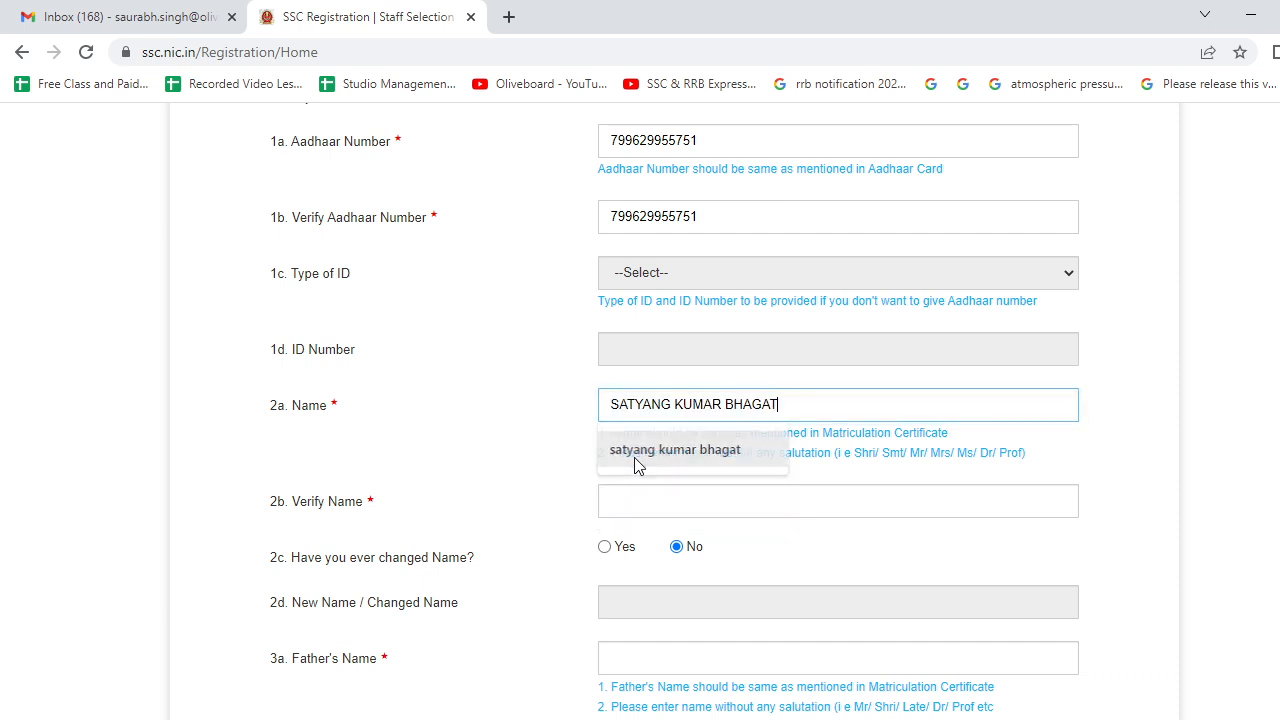
{"action": "left_click", "coordinate": [634, 455]}
{"action": "left_click", "coordinate": [630, 501]}
{"action": "left_click", "coordinate": [630, 549]}
{"action": "scroll", "coordinate": [614, 506], "scroll_direction": "down", "scroll_amount": 2}
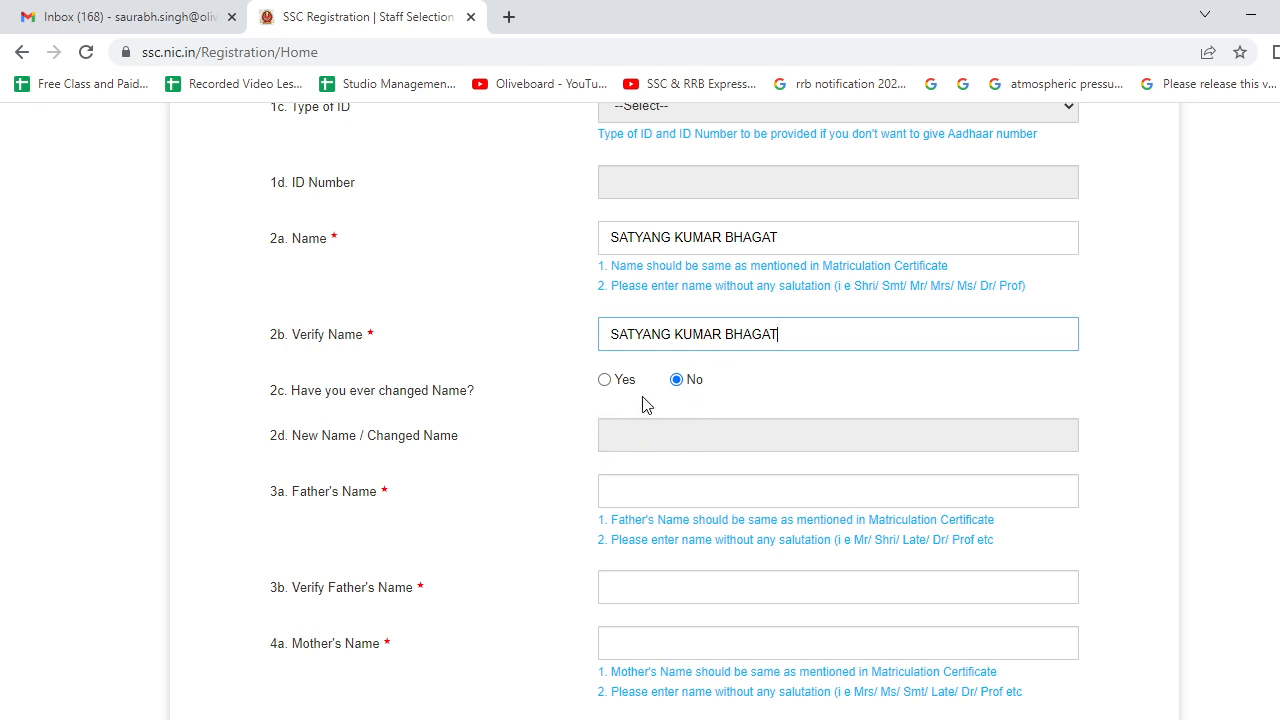
- Fill Father's Name and Mother's Name, each with its verification, from autofill suggestions
{"action": "scroll", "coordinate": [493, 455], "scroll_direction": "down", "scroll_amount": 2}
{"action": "left_click", "coordinate": [611, 327]}
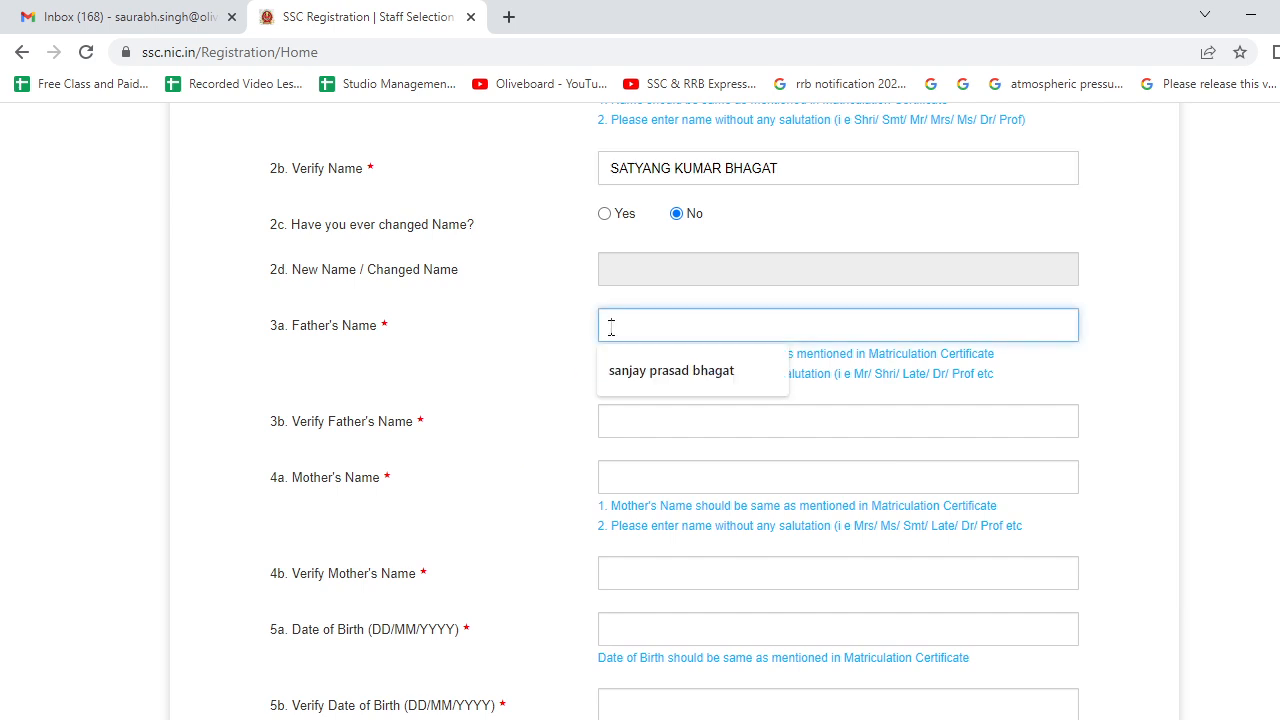
{"action": "left_click", "coordinate": [617, 376]}
{"action": "left_click", "coordinate": [620, 421]}
{"action": "left_click", "coordinate": [629, 483]}
{"action": "left_click", "coordinate": [629, 483]}
{"action": "left_click", "coordinate": [634, 520]}
{"action": "left_click", "coordinate": [610, 574]}
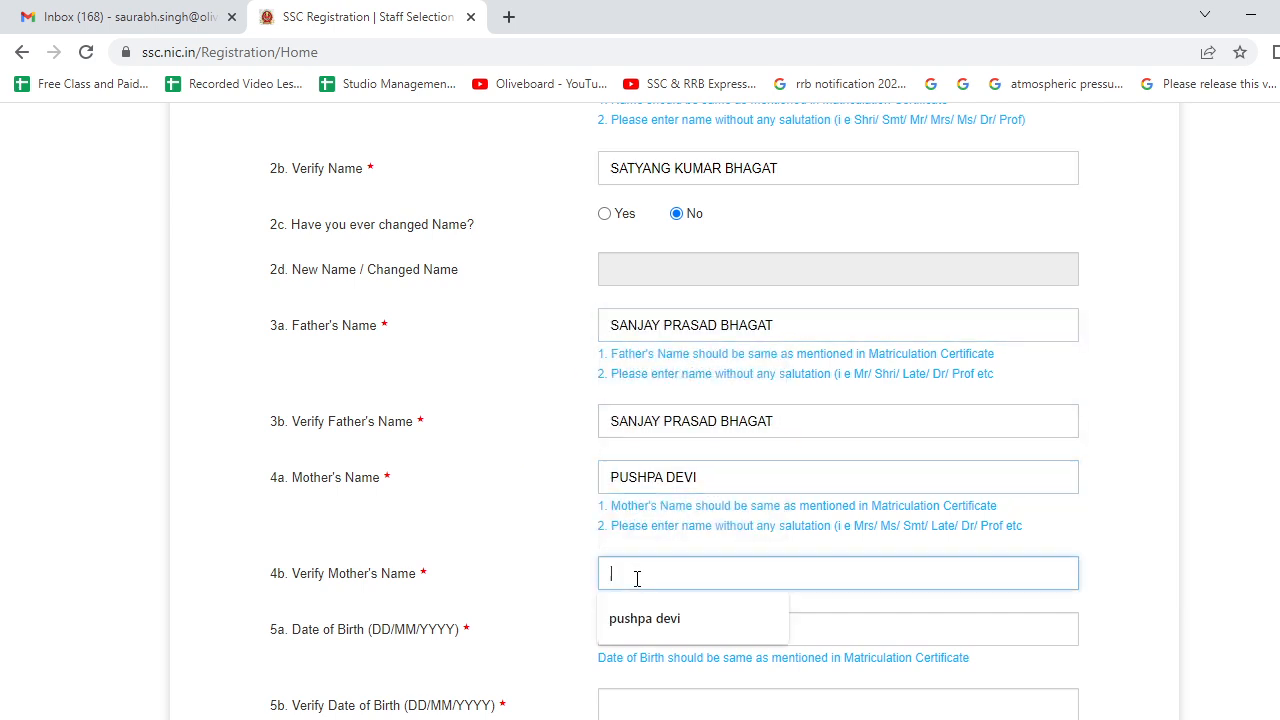
{"action": "left_click", "coordinate": [645, 620]}
{"action": "scroll", "coordinate": [623, 480], "scroll_direction": "down", "scroll_amount": 2}
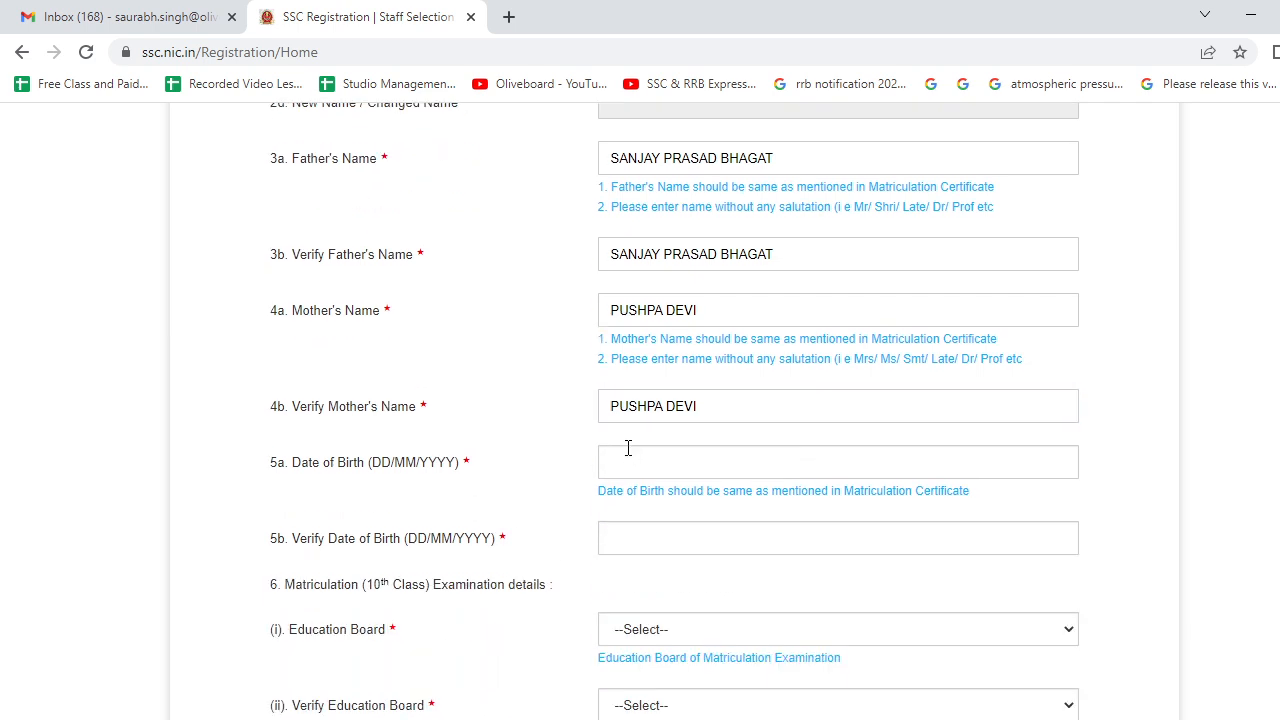
- Fill Date of Birth and Verify Date of Birth from the saved suggestions
{"action": "left_click", "coordinate": [628, 466]}
{"action": "left_click", "coordinate": [632, 545]}
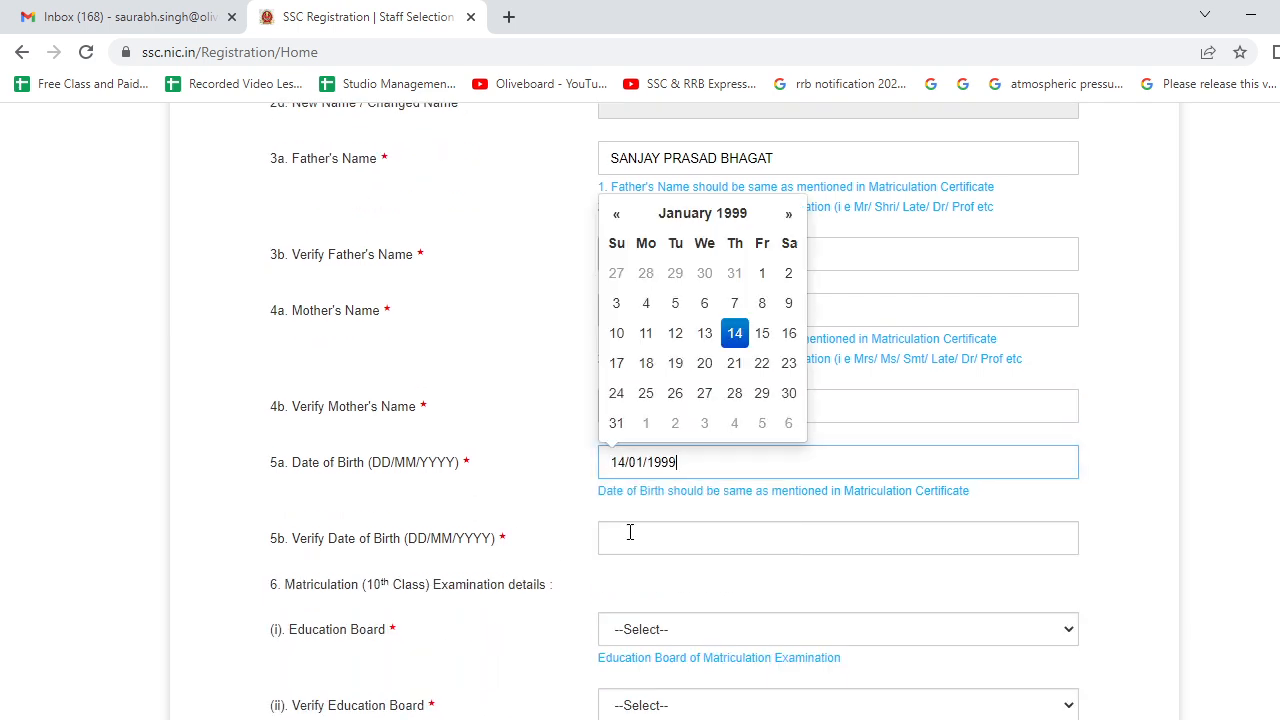
{"action": "left_click", "coordinate": [630, 540]}
{"action": "left_click", "coordinate": [629, 617]}
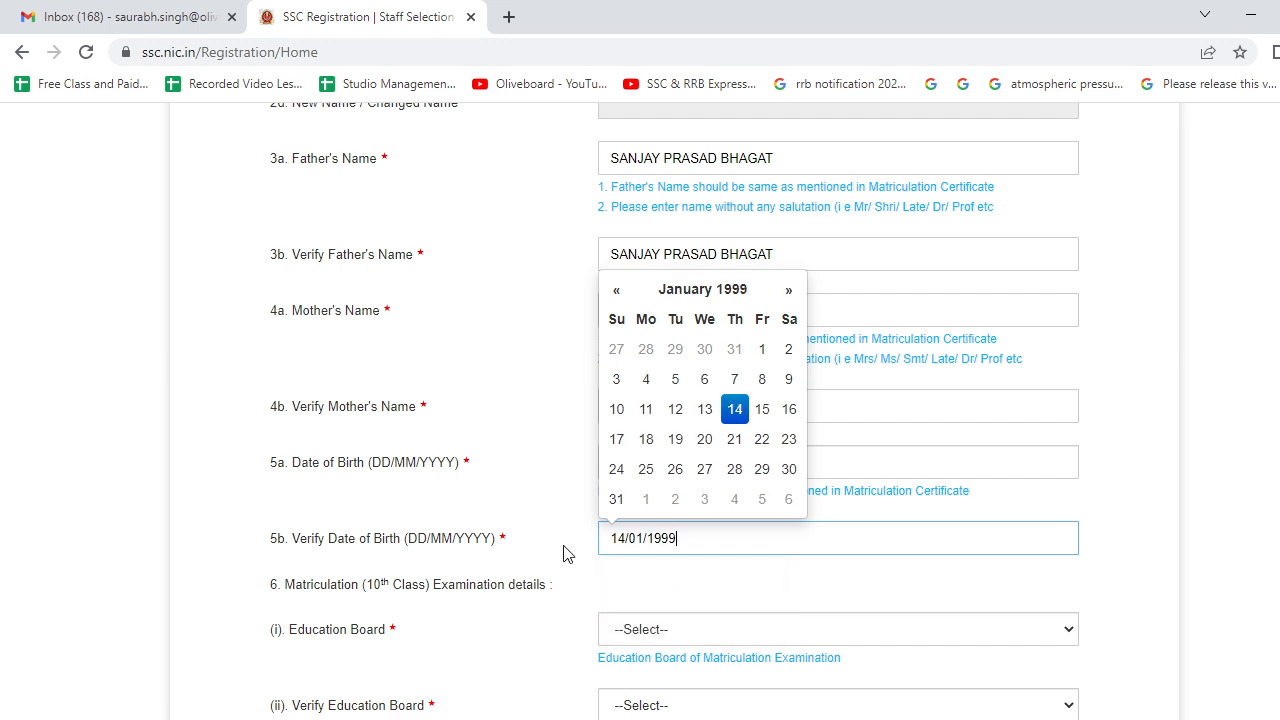
{"action": "left_click", "coordinate": [563, 554]}
{"action": "scroll", "coordinate": [563, 554], "scroll_direction": "down", "scroll_amount": 2}
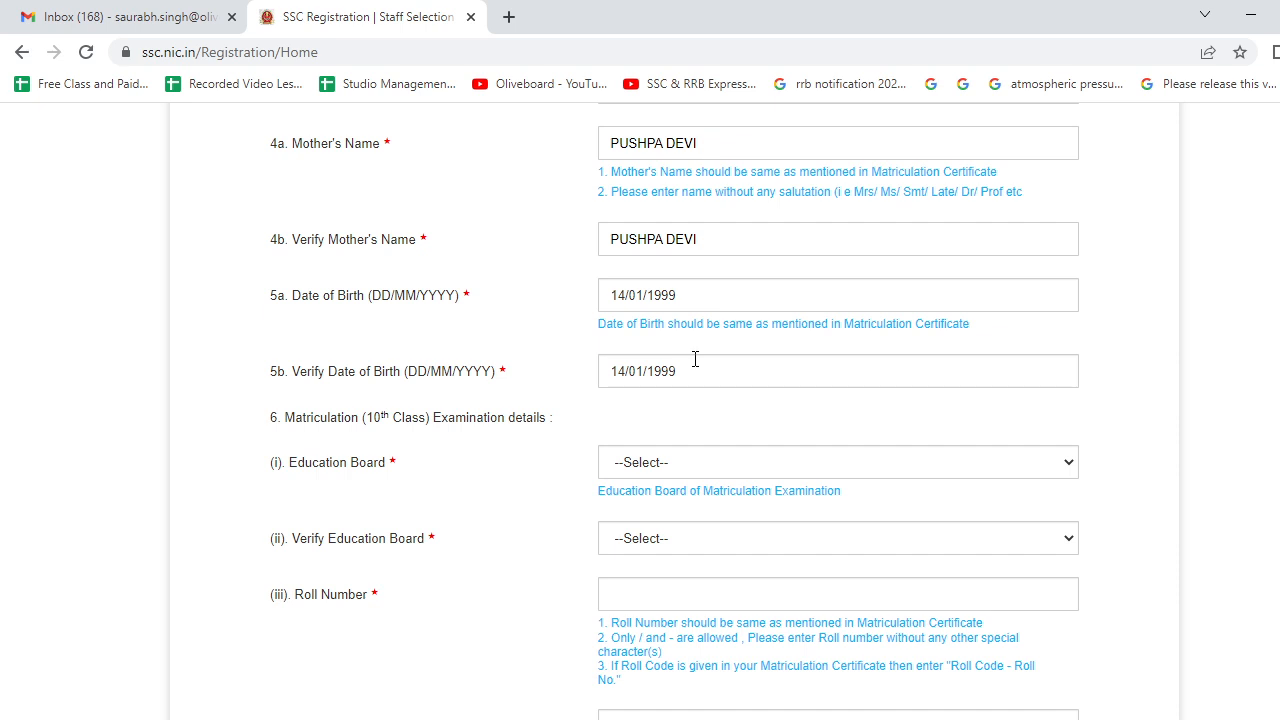
{"action": "scroll", "coordinate": [695, 359], "scroll_direction": "down", "scroll_amount": 2}
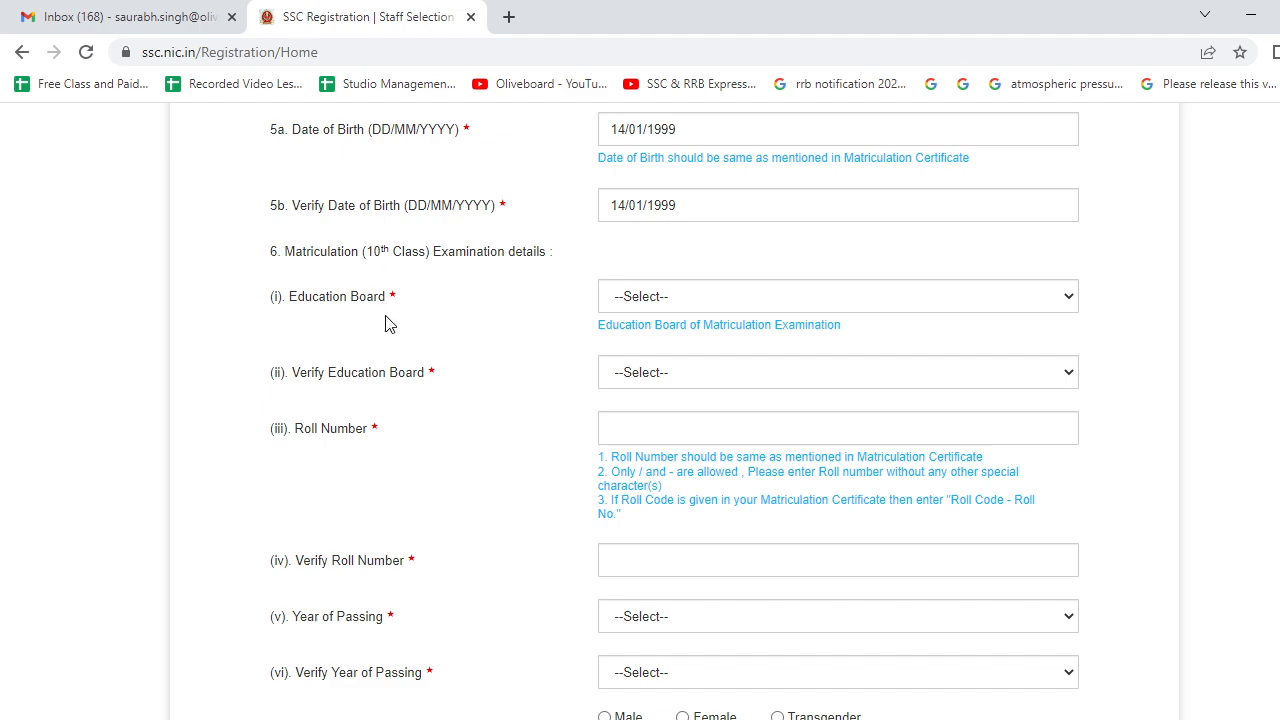
- Set the education board and its verification to Jharkhand Academic Council Ranchi
{"action": "left_click", "coordinate": [642, 304]}
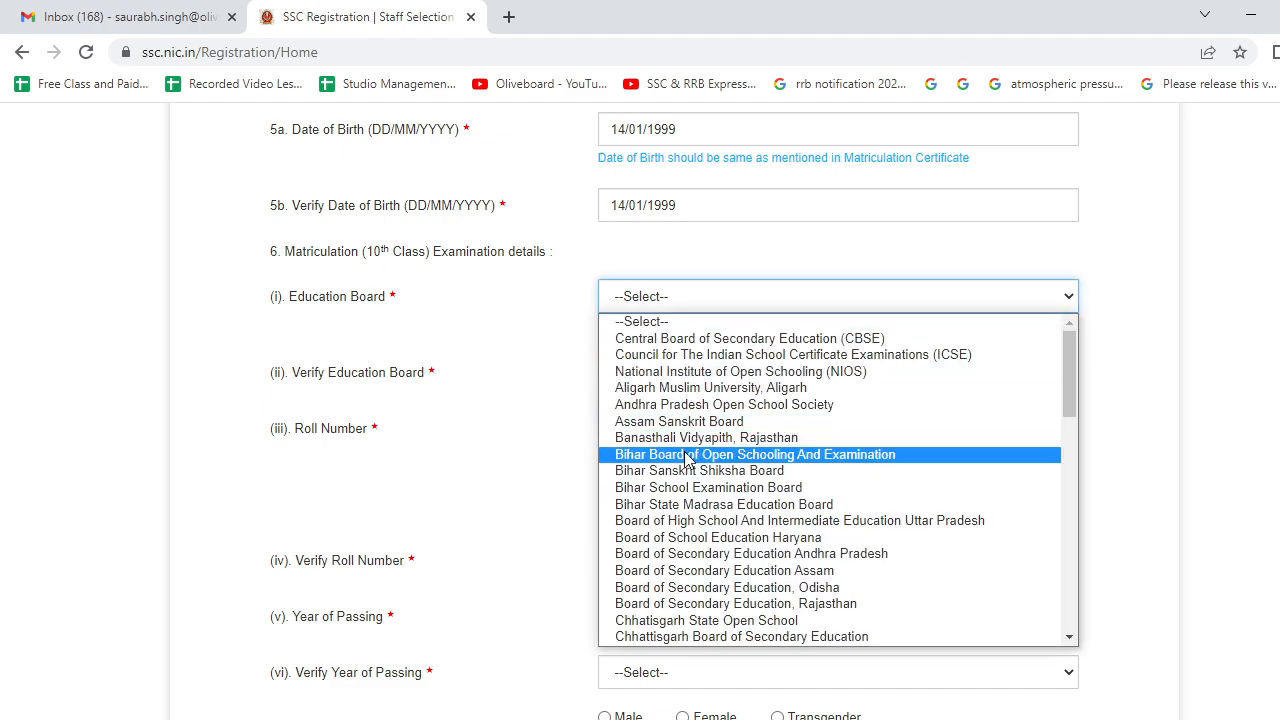
{"action": "scroll", "coordinate": [688, 463], "scroll_direction": "down", "scroll_amount": 3}
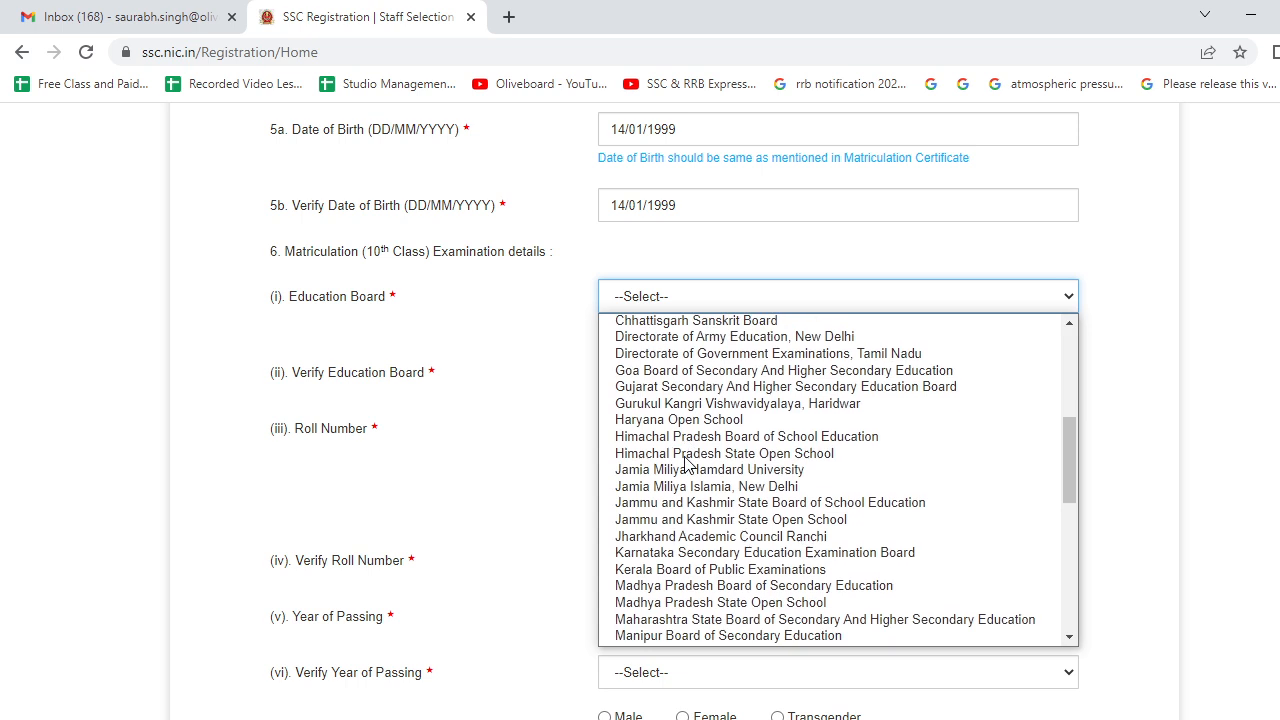
{"action": "left_click", "coordinate": [724, 536]}
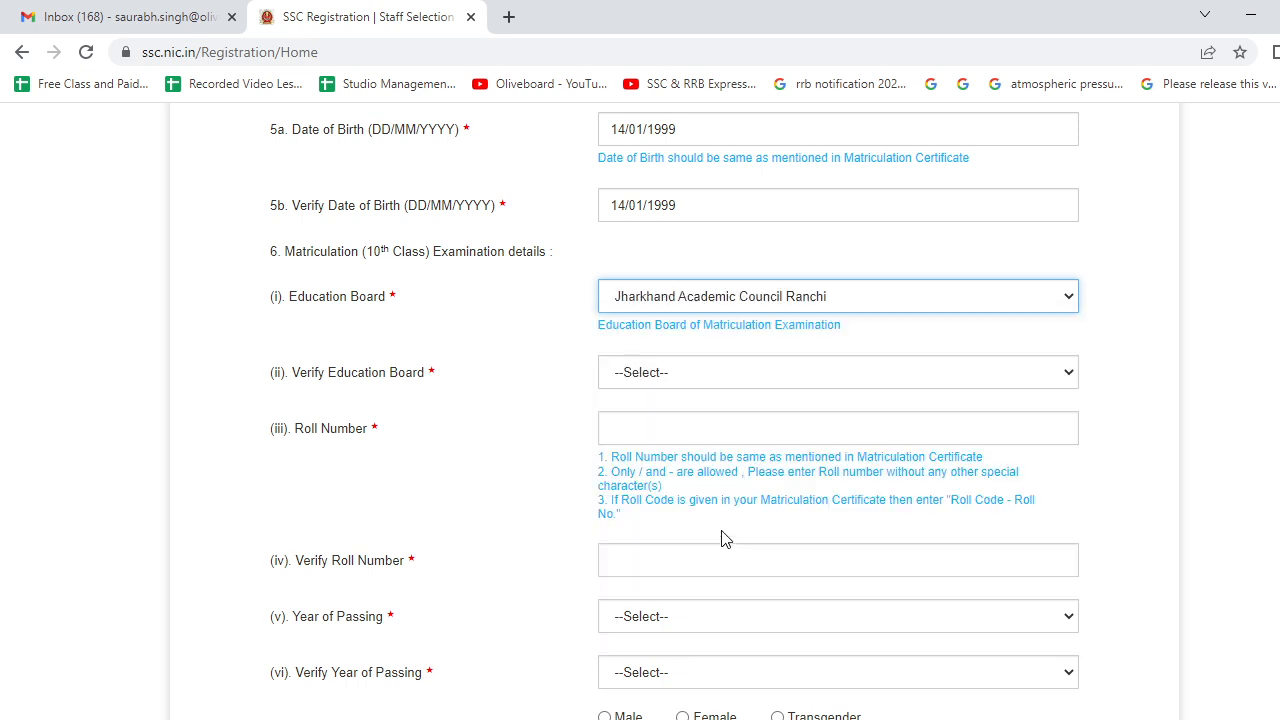
{"action": "left_click", "coordinate": [644, 382]}
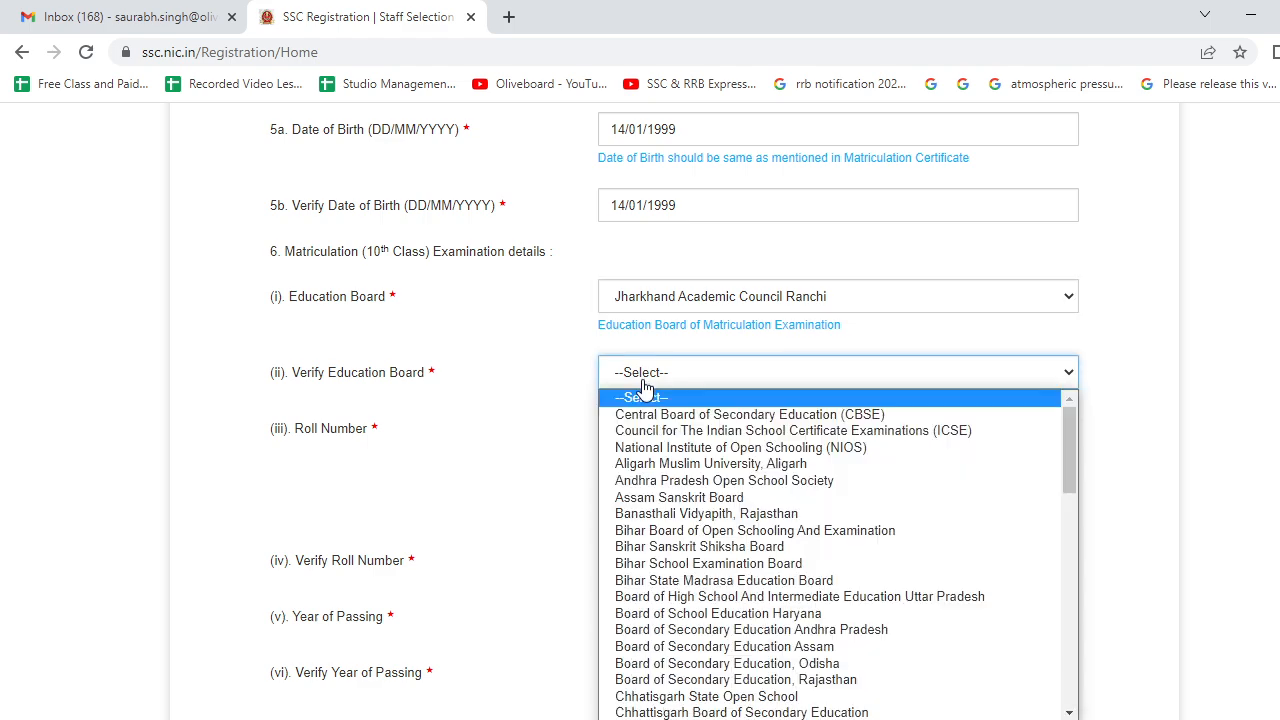
{"action": "scroll", "coordinate": [715, 480], "scroll_direction": "down", "scroll_amount": 5}
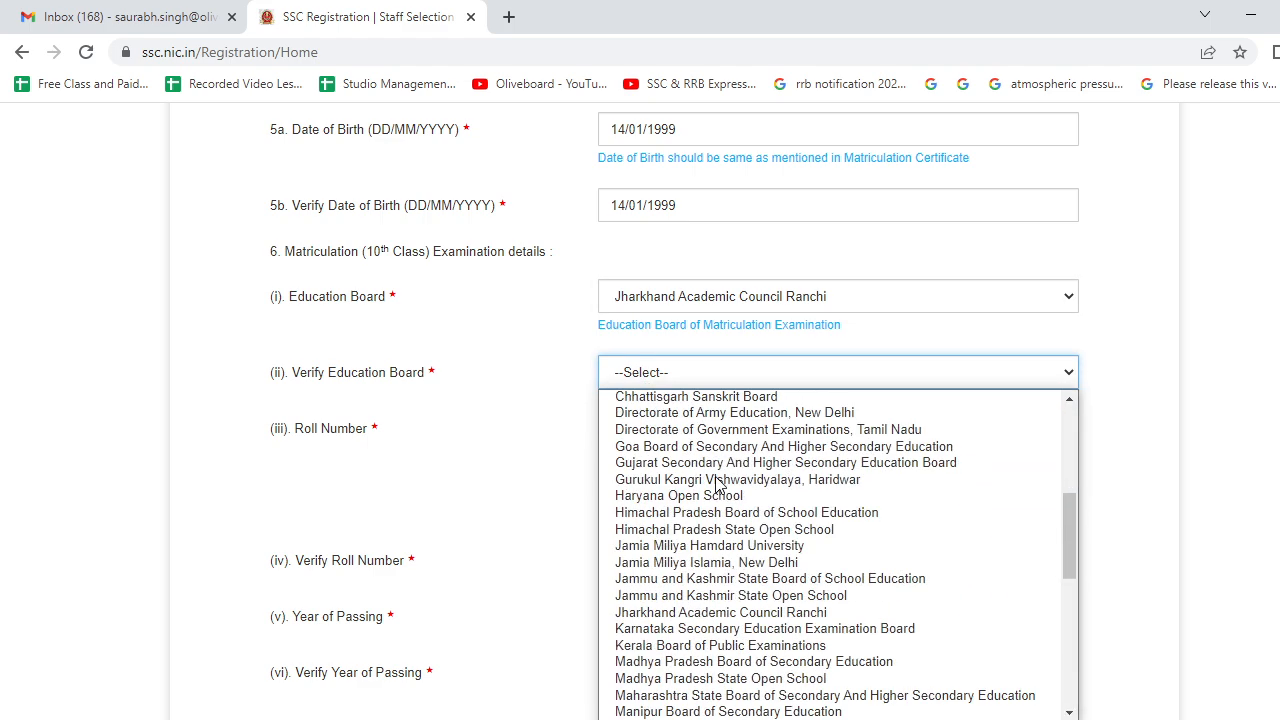
{"action": "scroll", "coordinate": [714, 518], "scroll_direction": "up", "scroll_amount": 4}
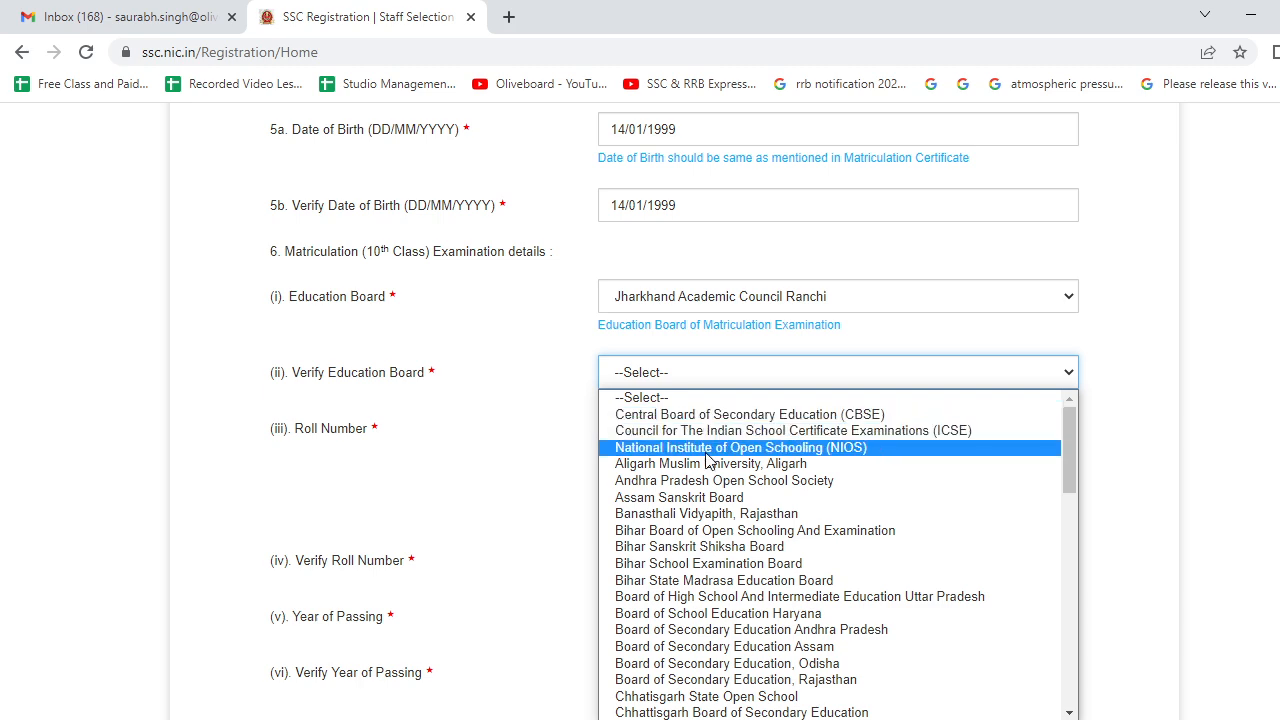
{"action": "scroll", "coordinate": [712, 480], "scroll_direction": "down", "scroll_amount": 3}
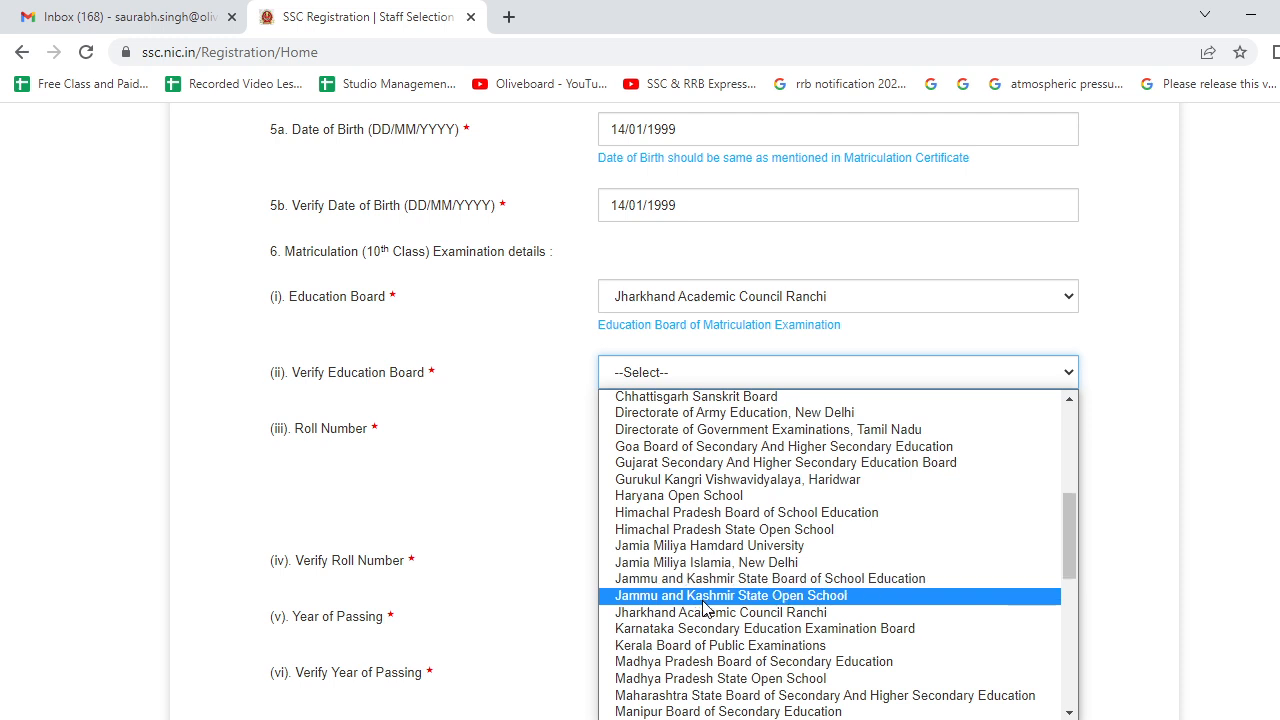
{"action": "left_click", "coordinate": [704, 612]}
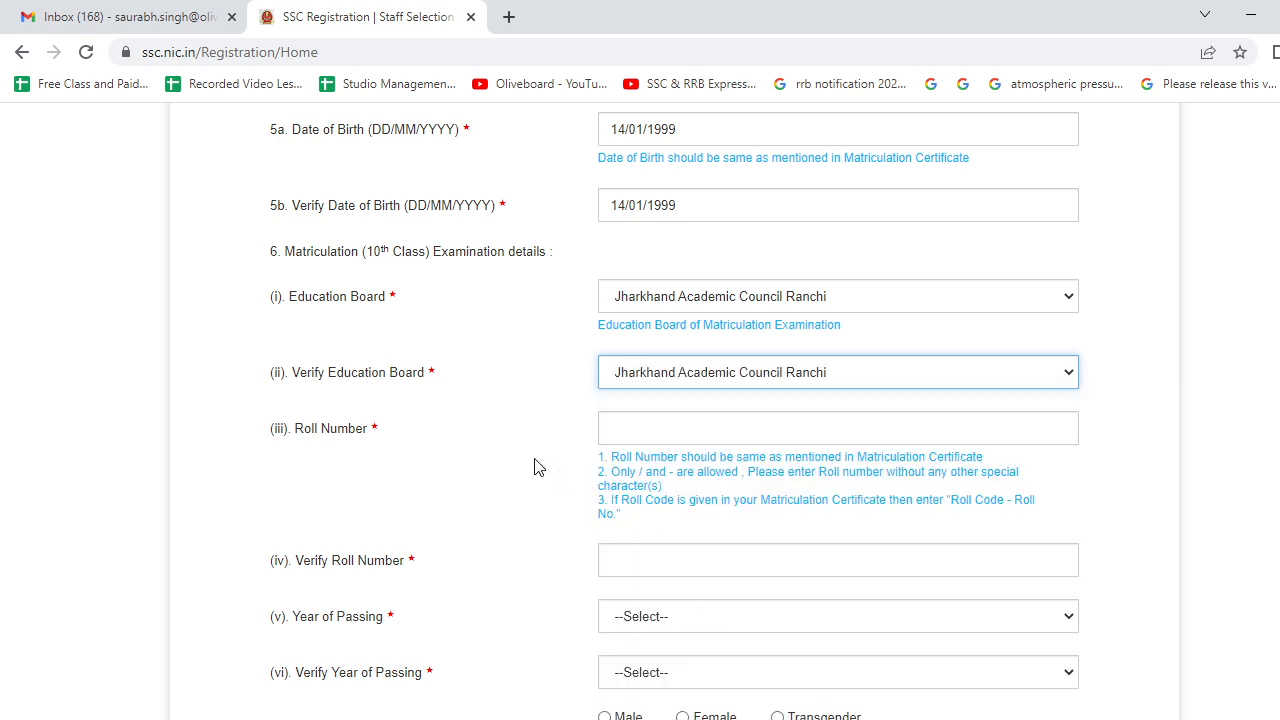
{"action": "scroll", "coordinate": [534, 467], "scroll_direction": "down", "scroll_amount": 2}
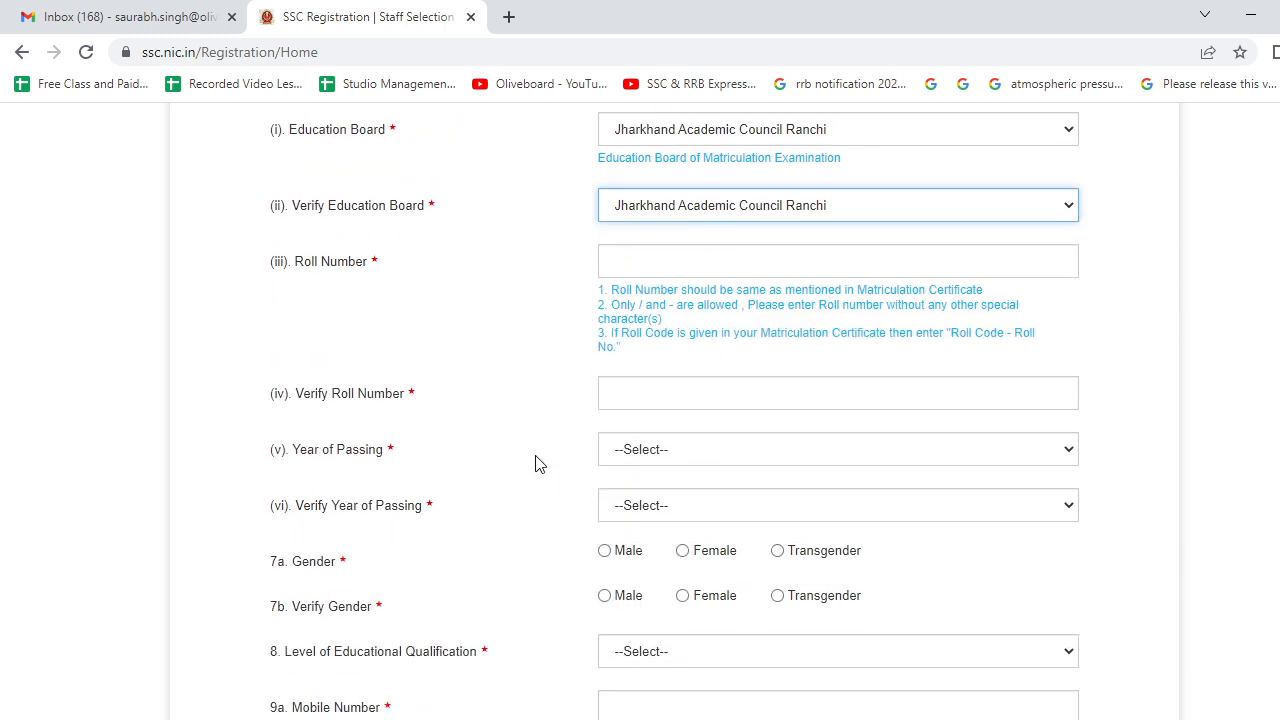
{"action": "left_click", "coordinate": [661, 258]}
{"action": "left_click", "coordinate": [655, 300]}
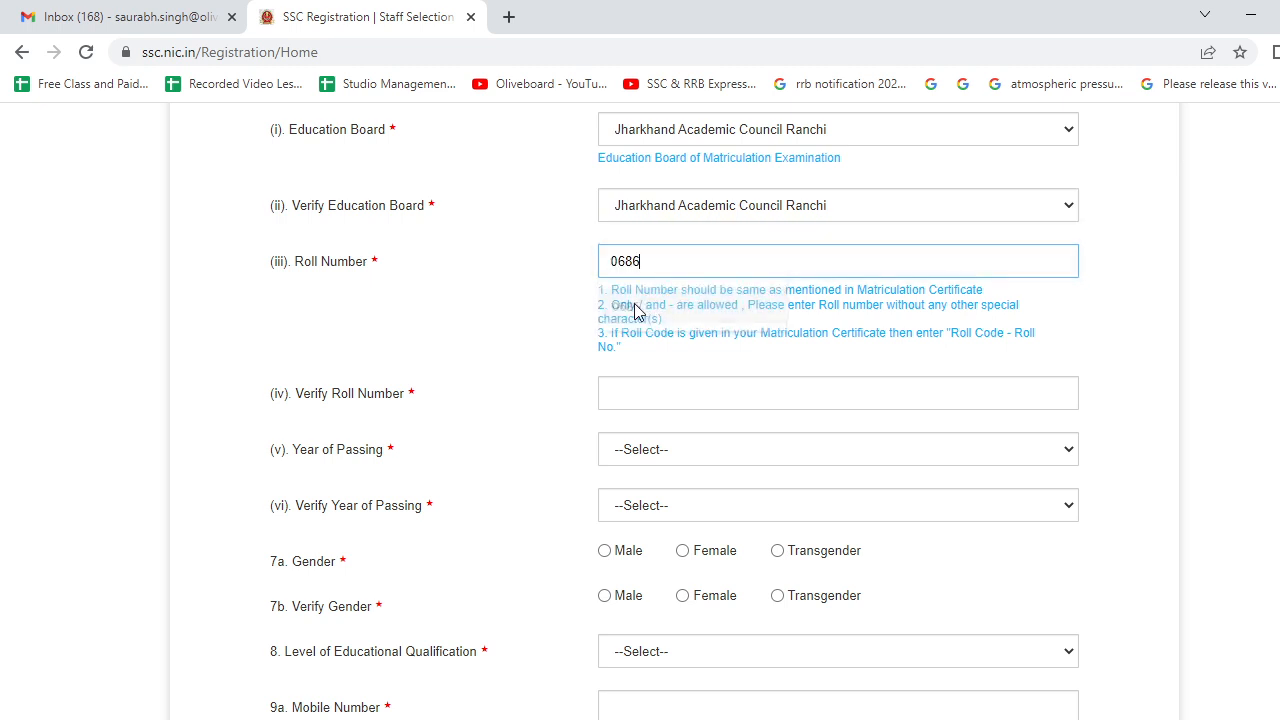
{"action": "left_click", "coordinate": [629, 397]}
{"action": "left_click", "coordinate": [626, 452]}
{"action": "scroll", "coordinate": [536, 461], "scroll_direction": "down", "scroll_amount": 1}
{"action": "scroll", "coordinate": [536, 461], "scroll_direction": "up", "scroll_amount": 3}
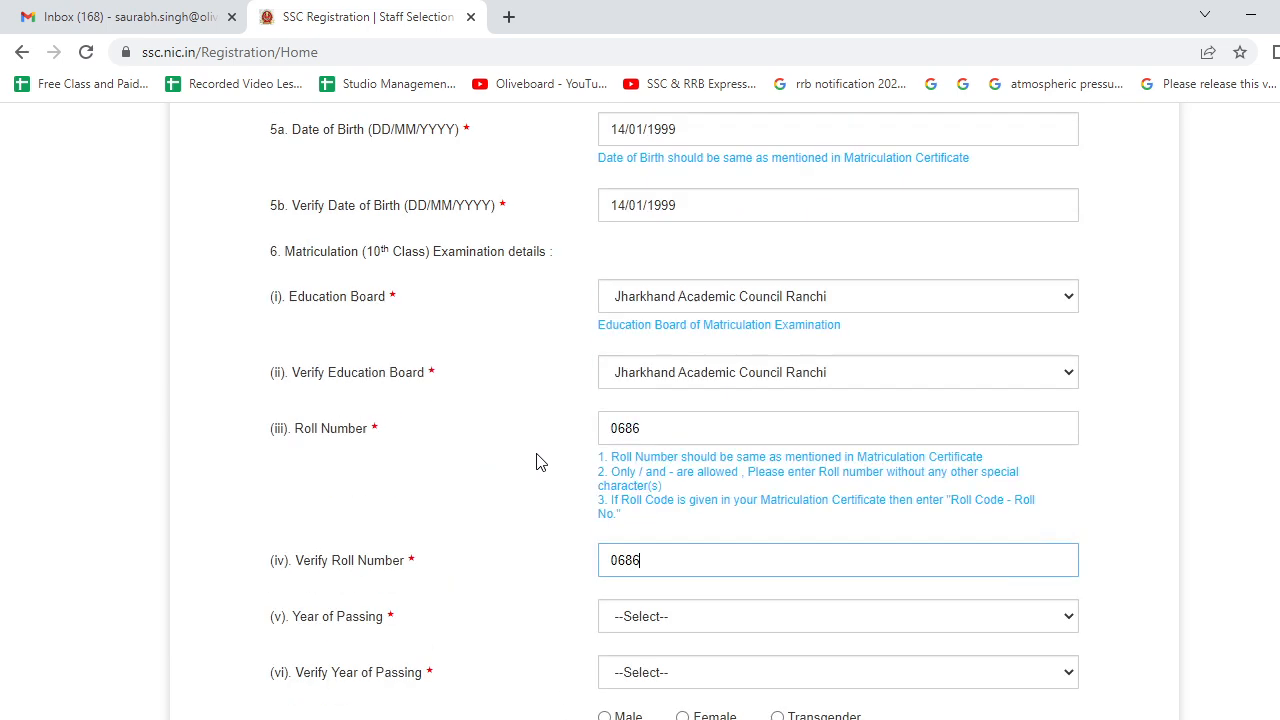
{"action": "scroll", "coordinate": [536, 461], "scroll_direction": "down", "scroll_amount": 2}
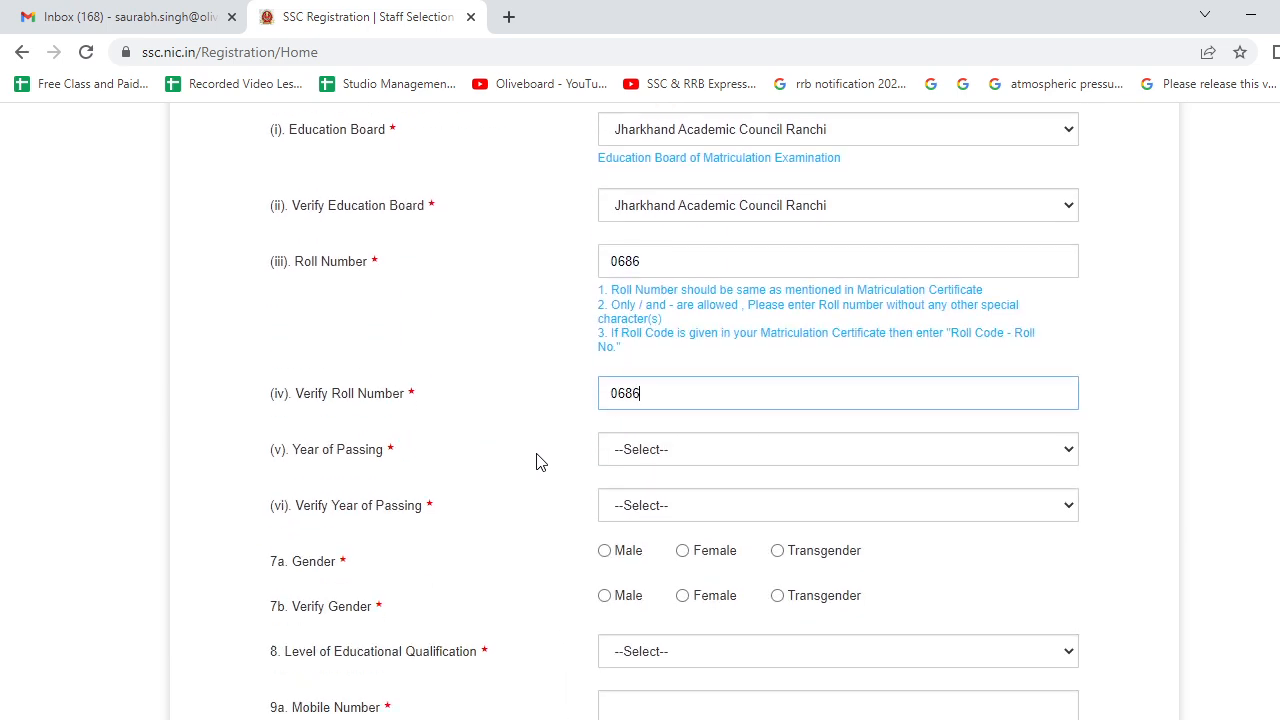
{"action": "left_click", "coordinate": [631, 449]}
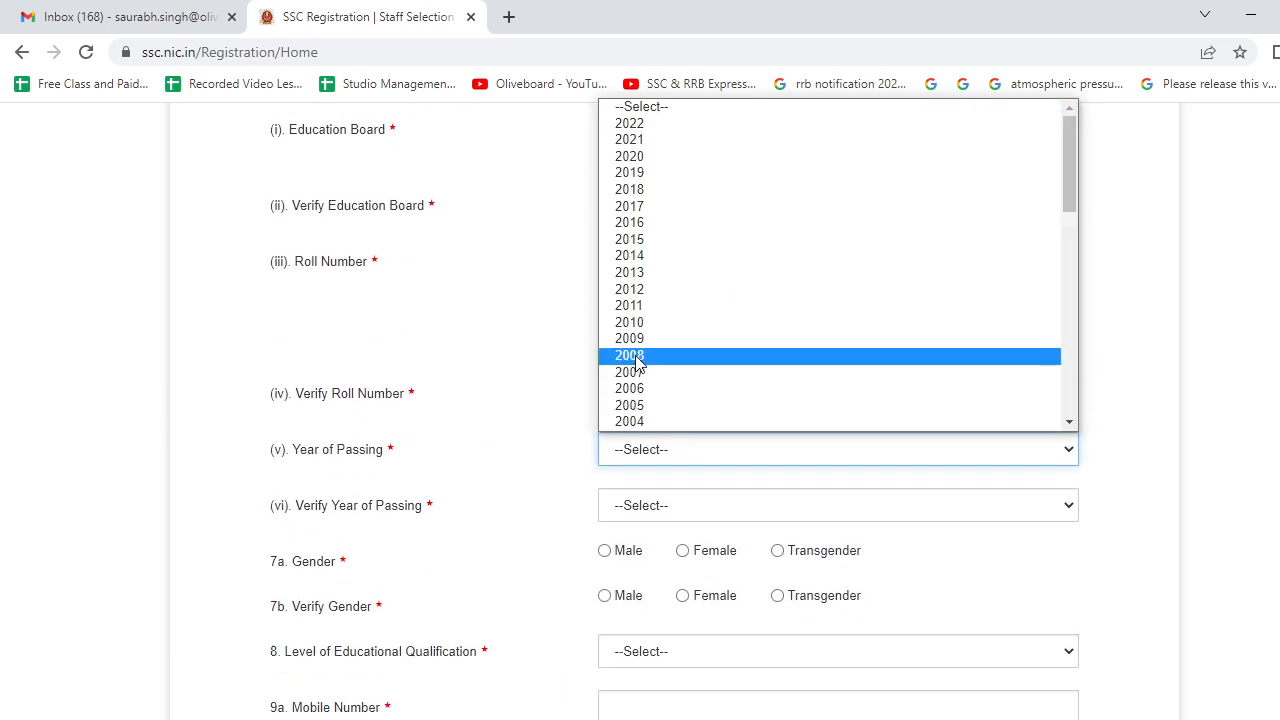
- Set both Year of Passing fields to 2014 and both Gender rows to Male
{"action": "left_click", "coordinate": [629, 255]}
{"action": "left_click", "coordinate": [628, 508]}
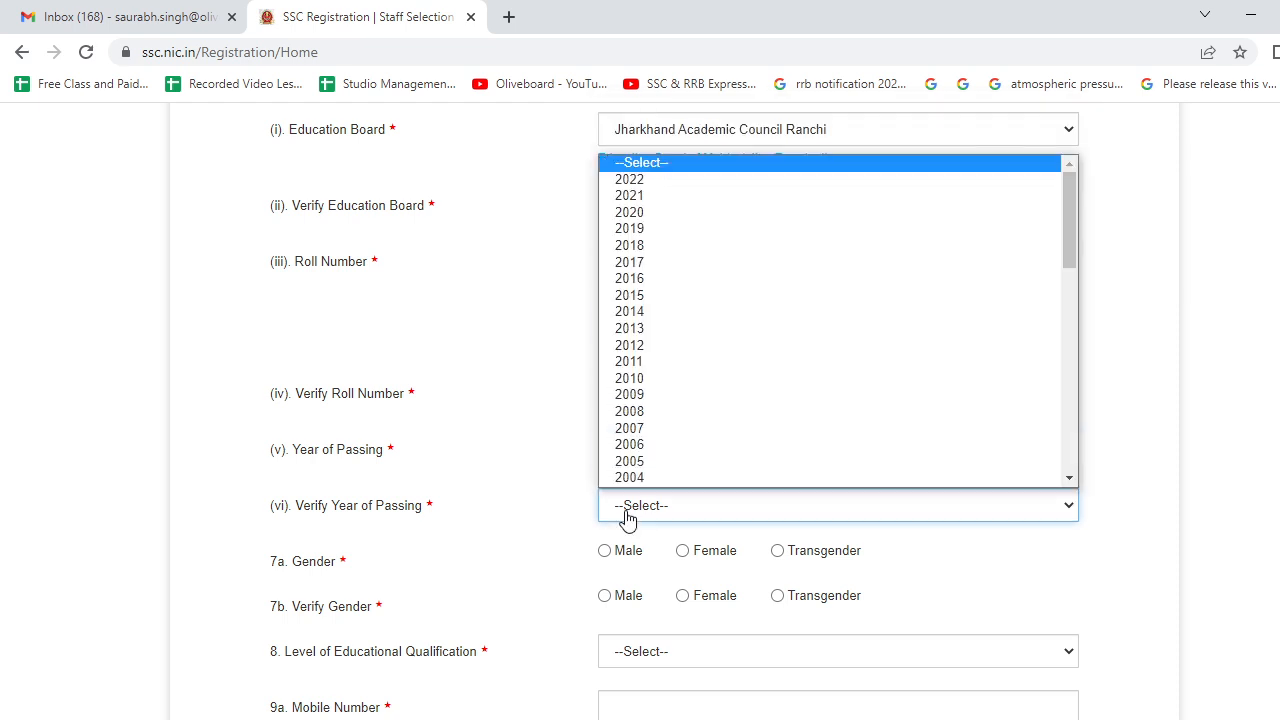
{"action": "left_click", "coordinate": [640, 318]}
{"action": "scroll", "coordinate": [493, 481], "scroll_direction": "down", "scroll_amount": 2}
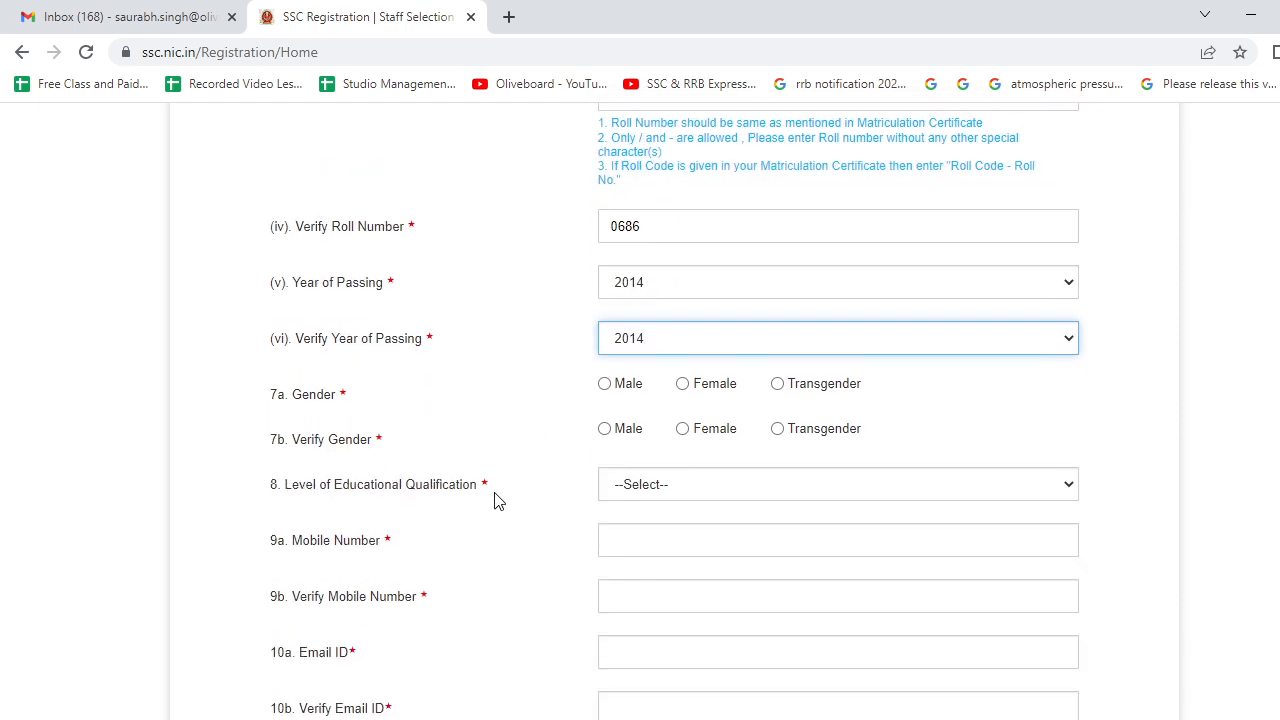
{"action": "left_click", "coordinate": [605, 384]}
{"action": "left_click", "coordinate": [605, 429]}
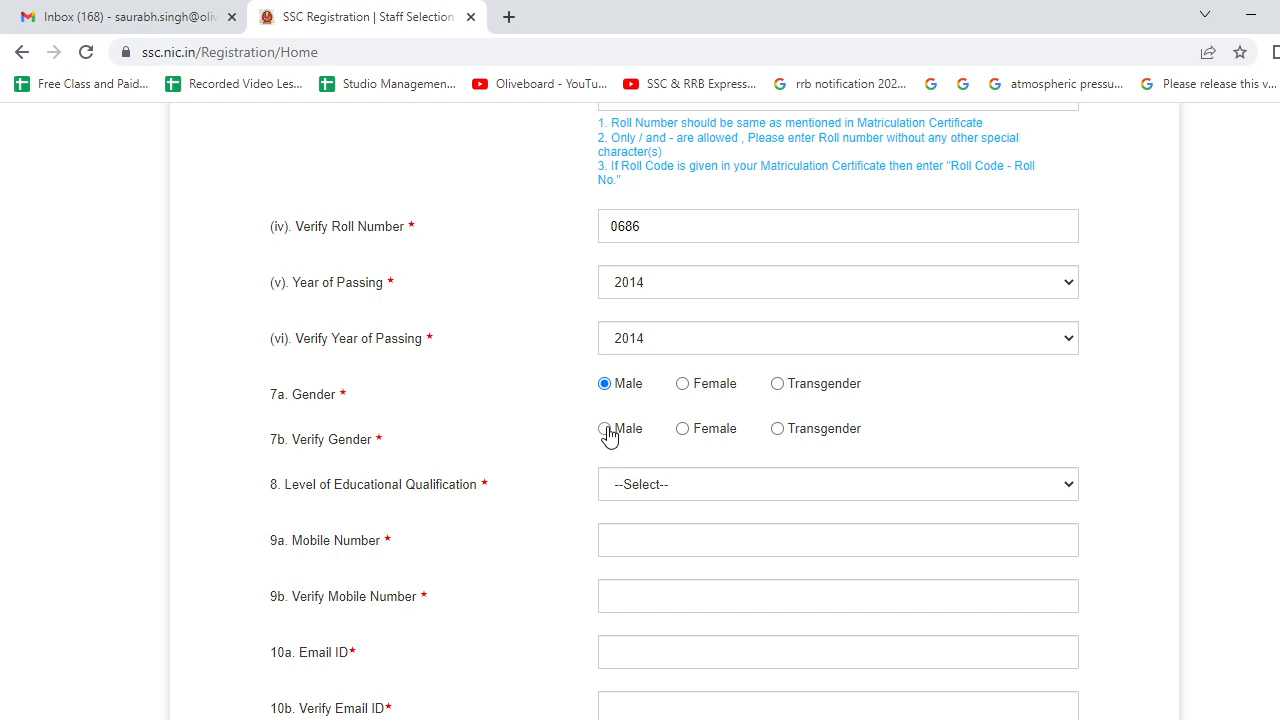
{"action": "scroll", "coordinate": [525, 455], "scroll_direction": "down", "scroll_amount": 2}
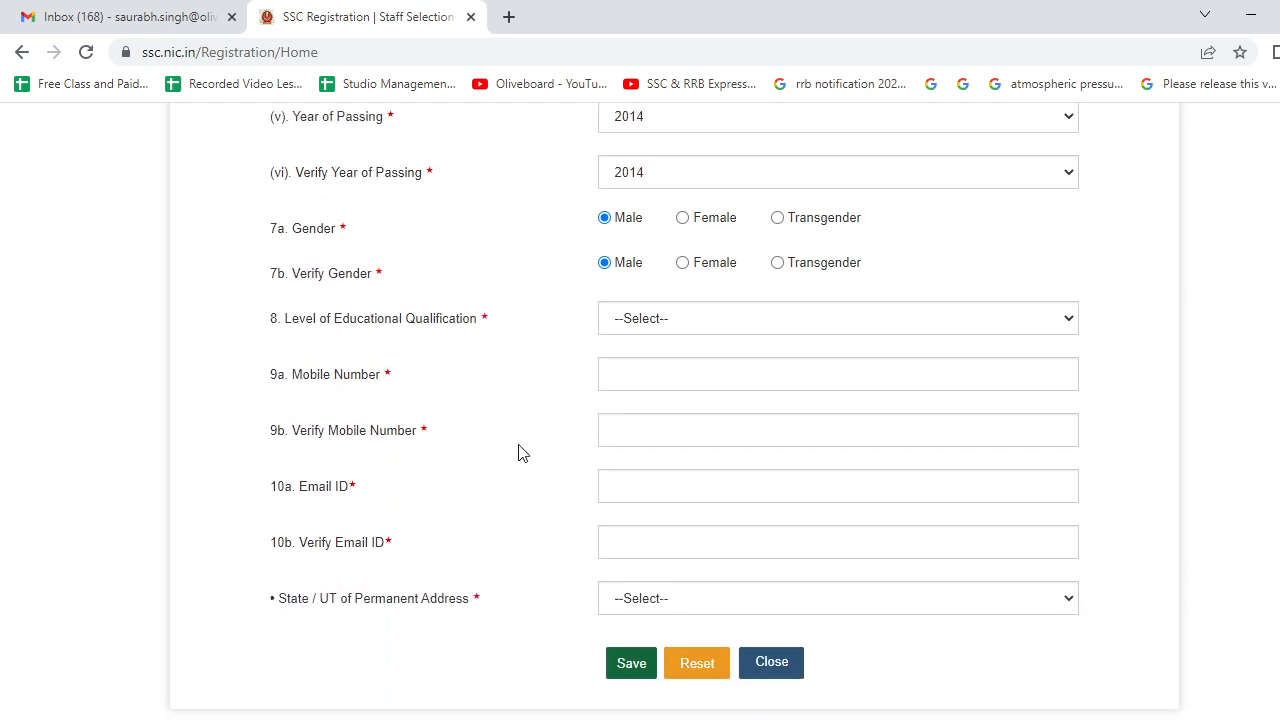
- Choose Higher Secondary (10+2) as qualification and enter the candidate's mobile number
{"action": "left_click", "coordinate": [640, 328]}
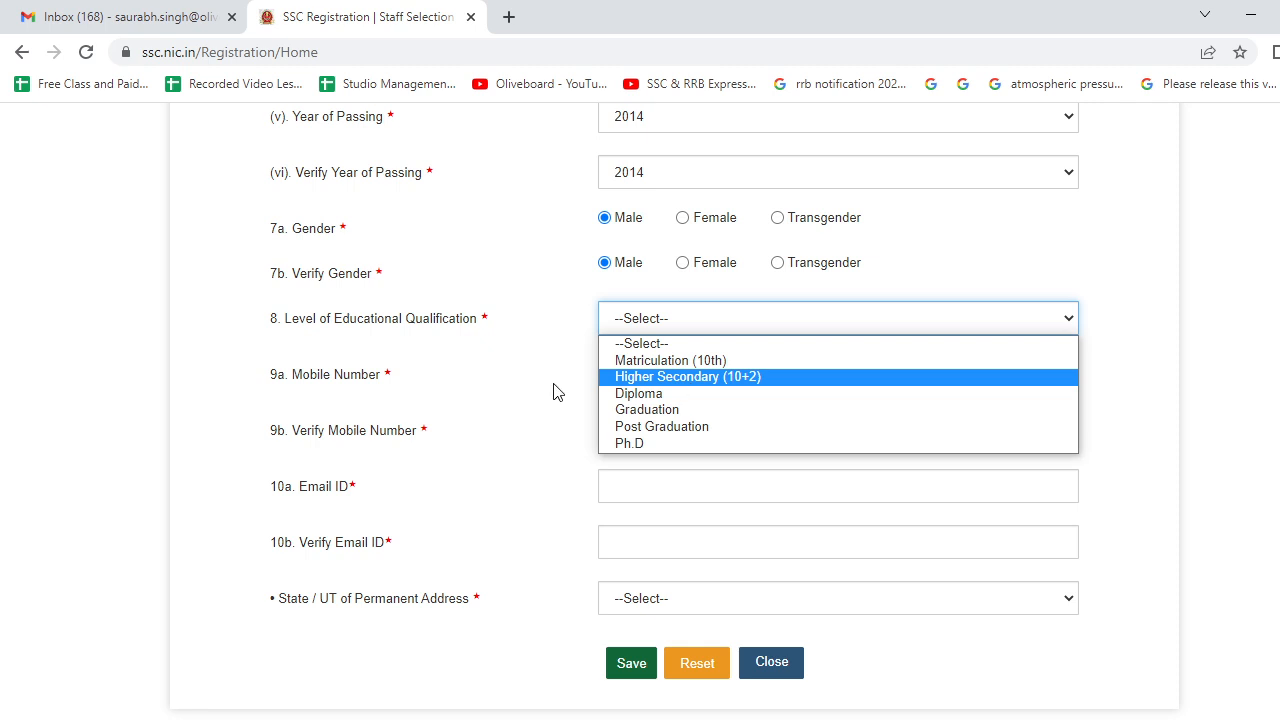
{"action": "left_click", "coordinate": [664, 377]}
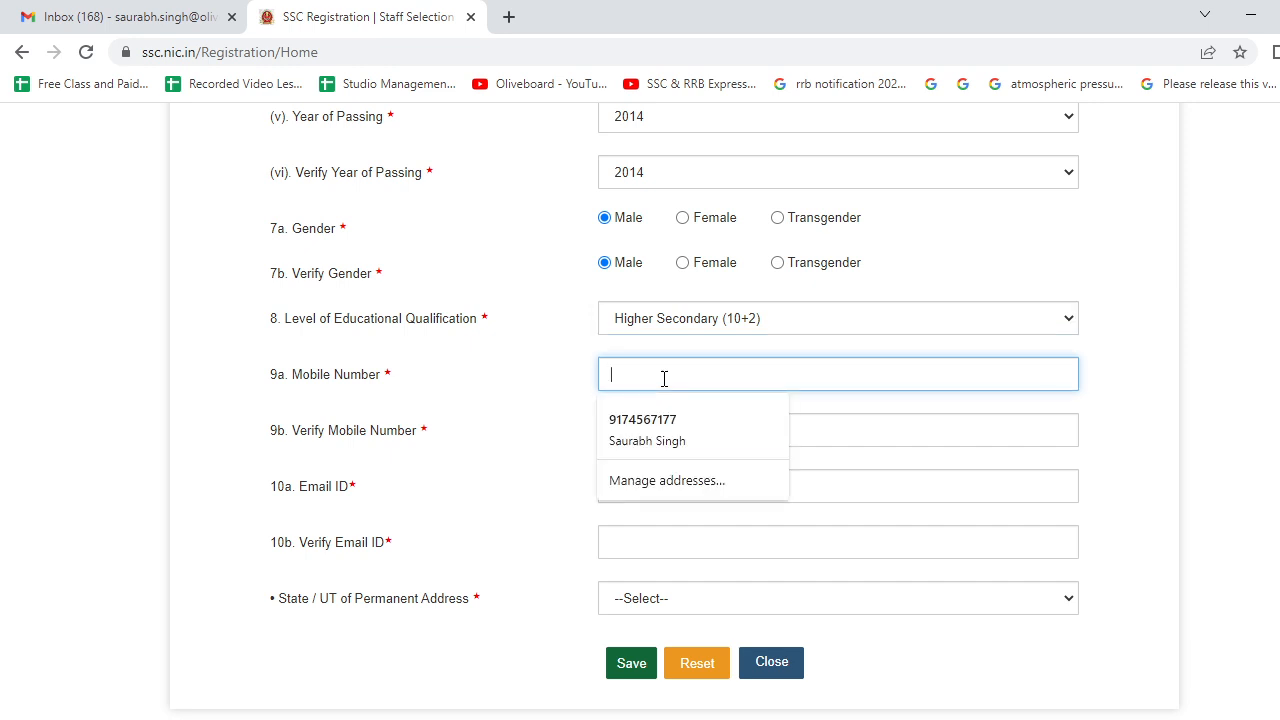
{"action": "left_click", "coordinate": [557, 444]}
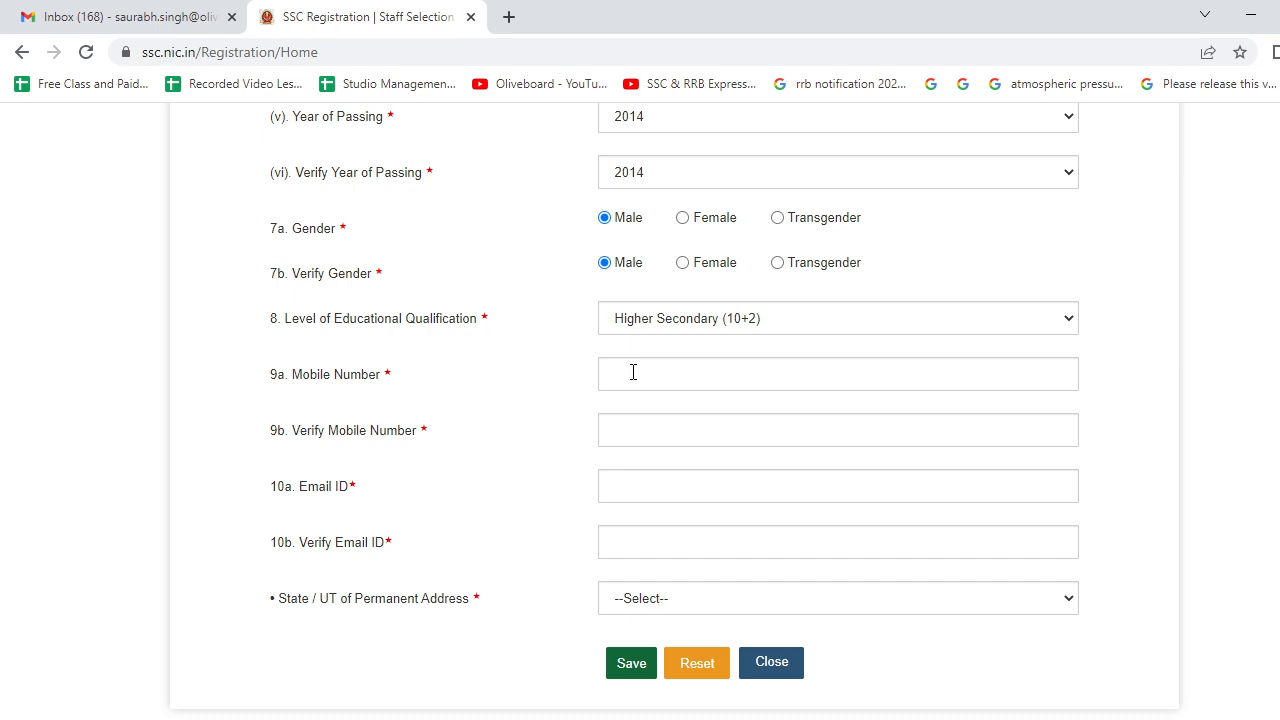
{"action": "left_click", "coordinate": [633, 372]}
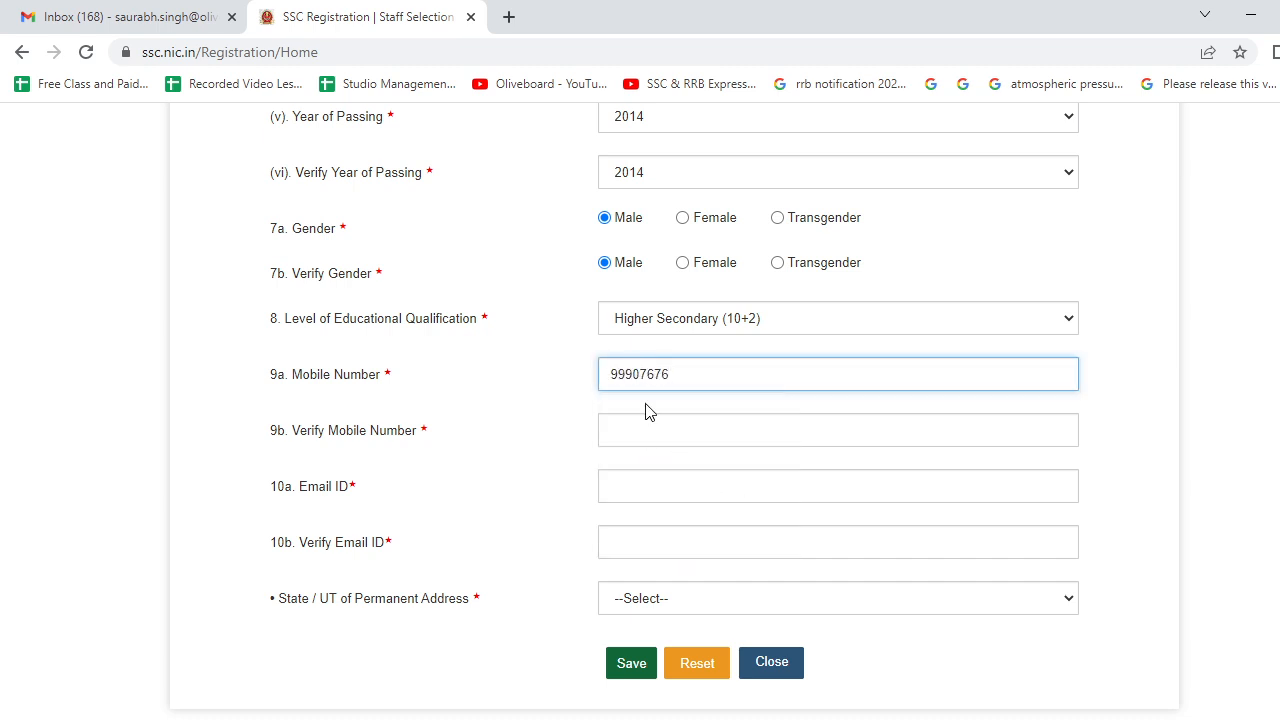
- Fill the mobile number confirmation and accept the saved e-mail address suggestion
{"action": "left_click", "coordinate": [648, 430]}
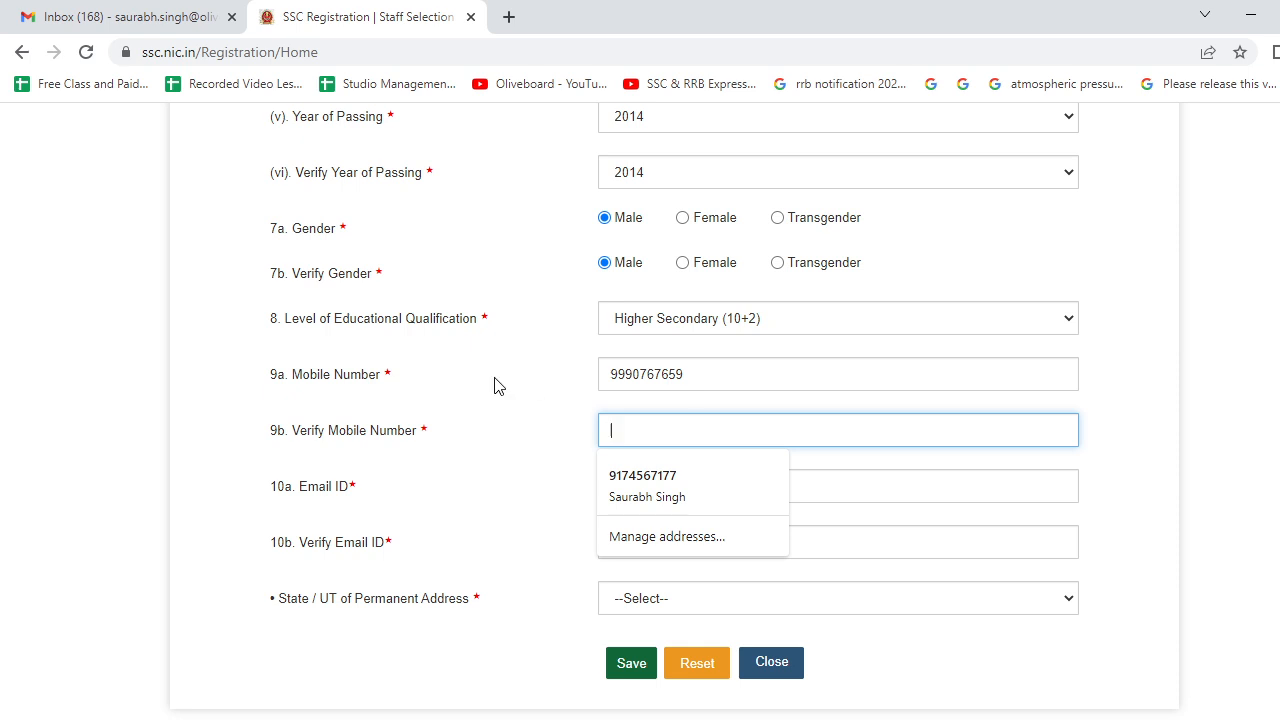
{"action": "left_click", "coordinate": [494, 383]}
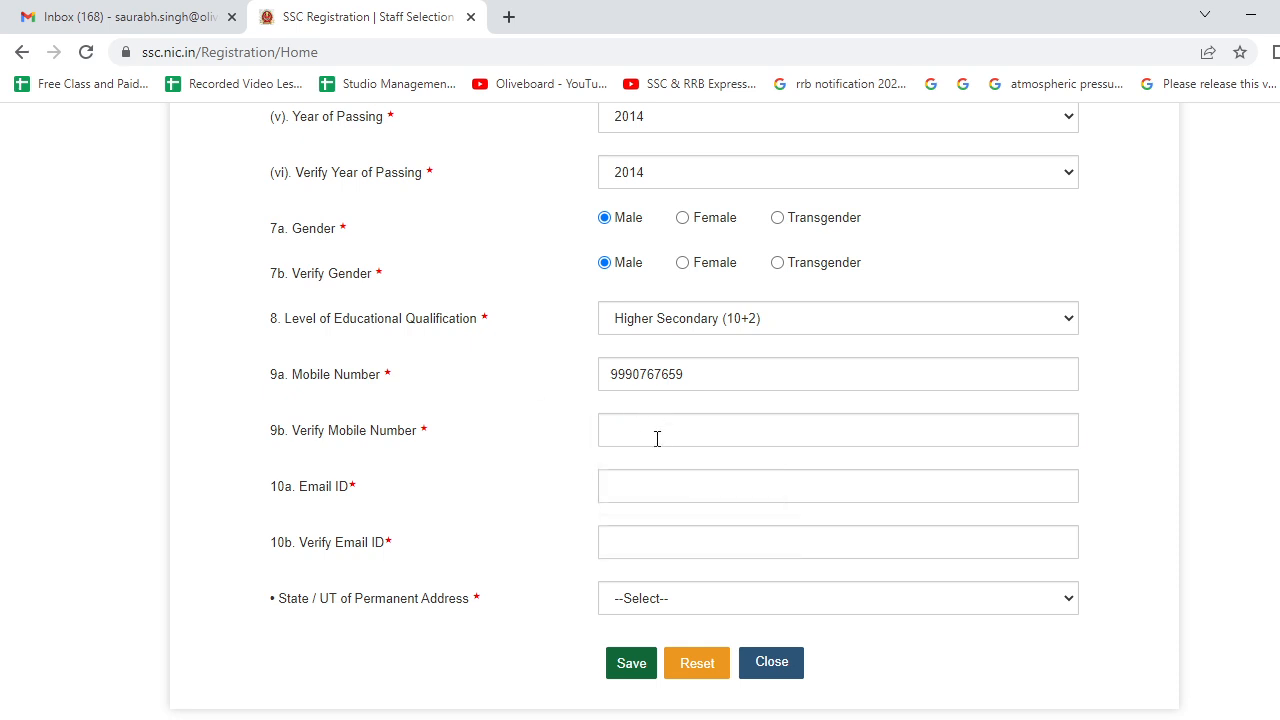
{"action": "left_click", "coordinate": [707, 492]}
{"action": "left_click", "coordinate": [646, 545]}
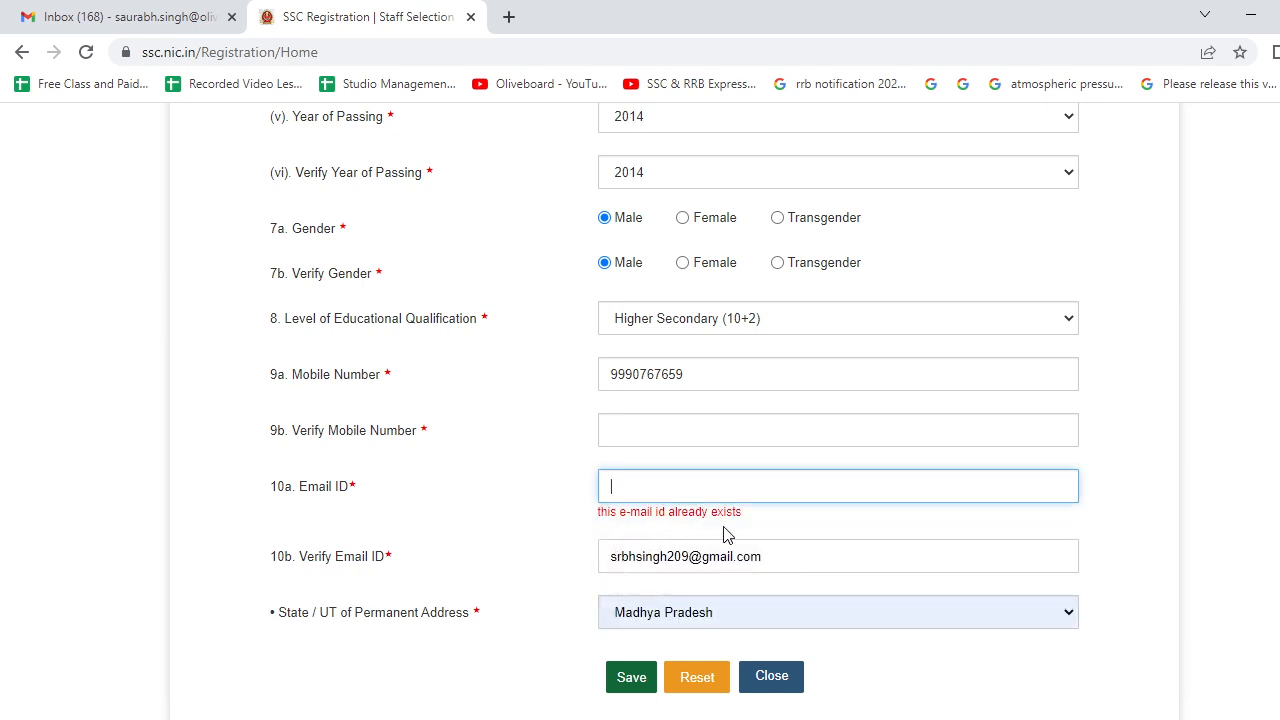
{"action": "type", "text": "ss"}
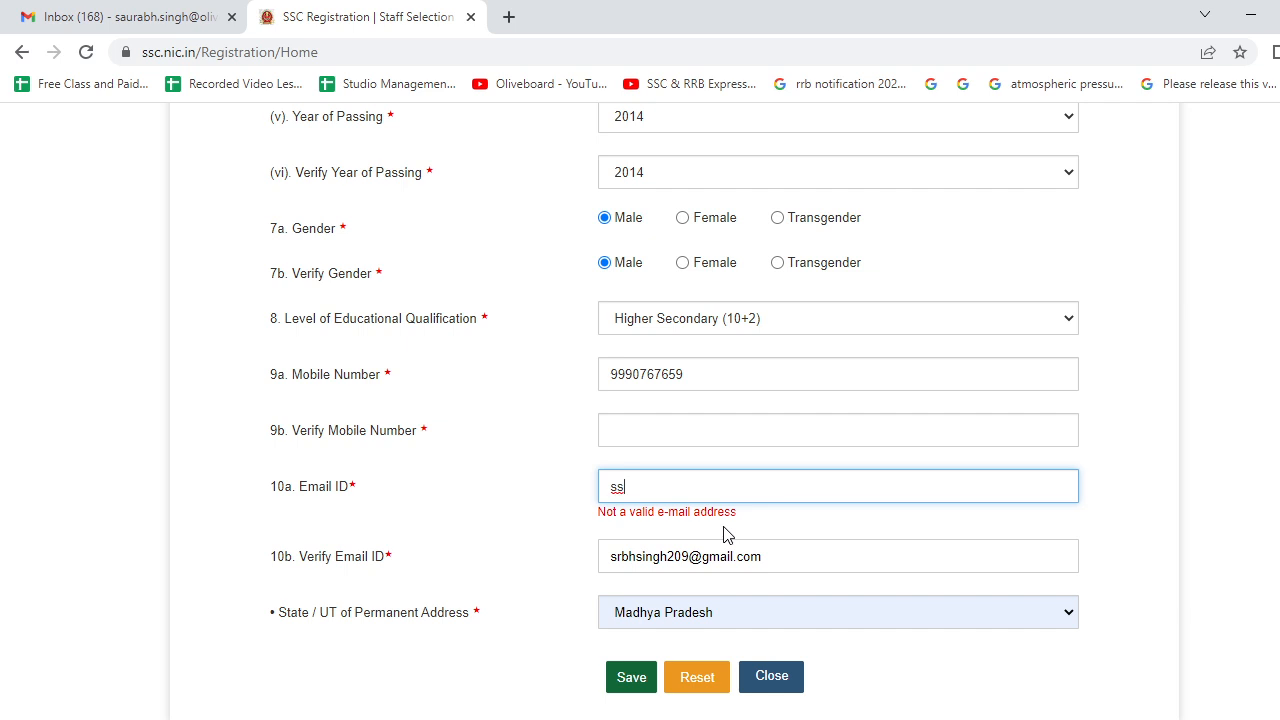
{"action": "key", "text": "BackSpace"}
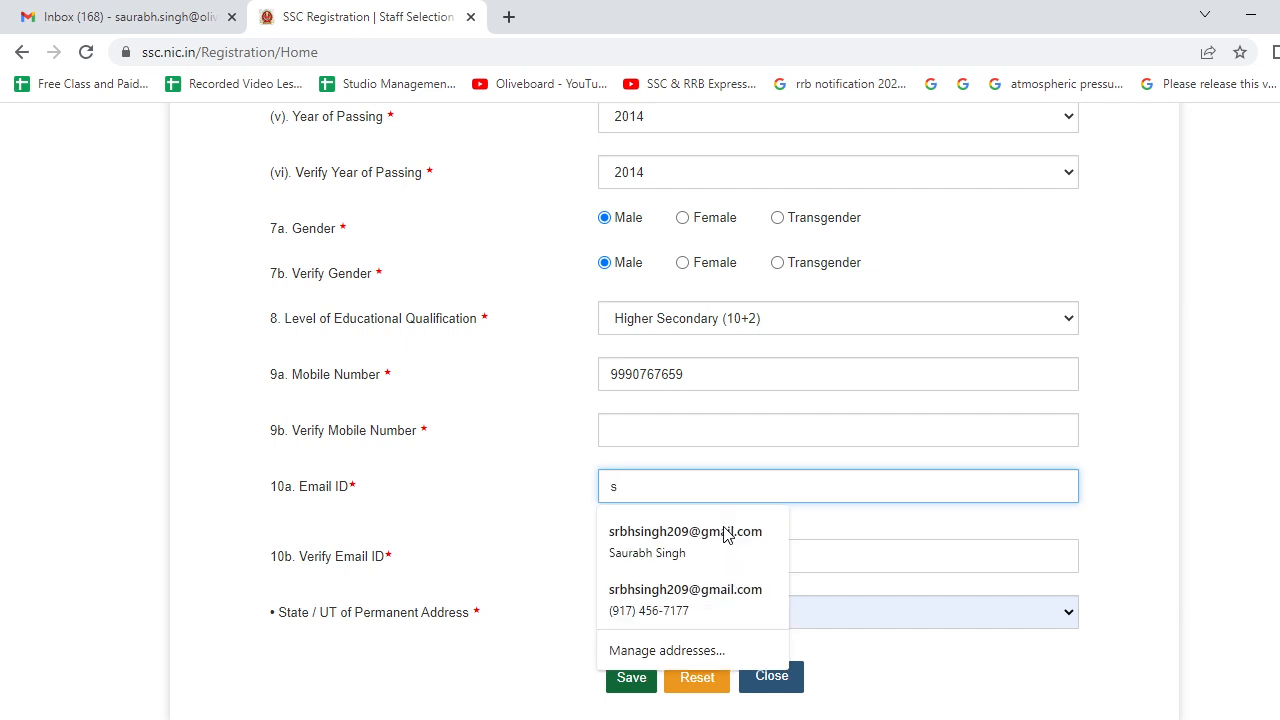
{"action": "type", "text": "a"}
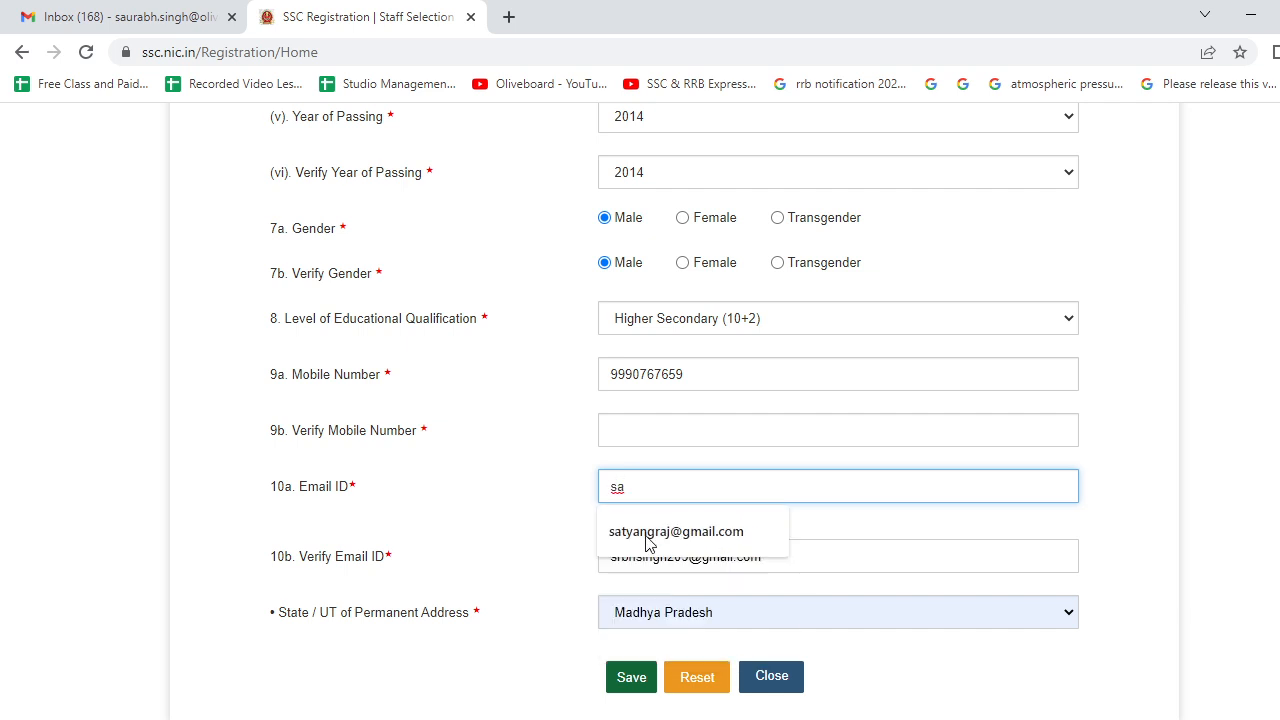
{"action": "left_click", "coordinate": [590, 532]}
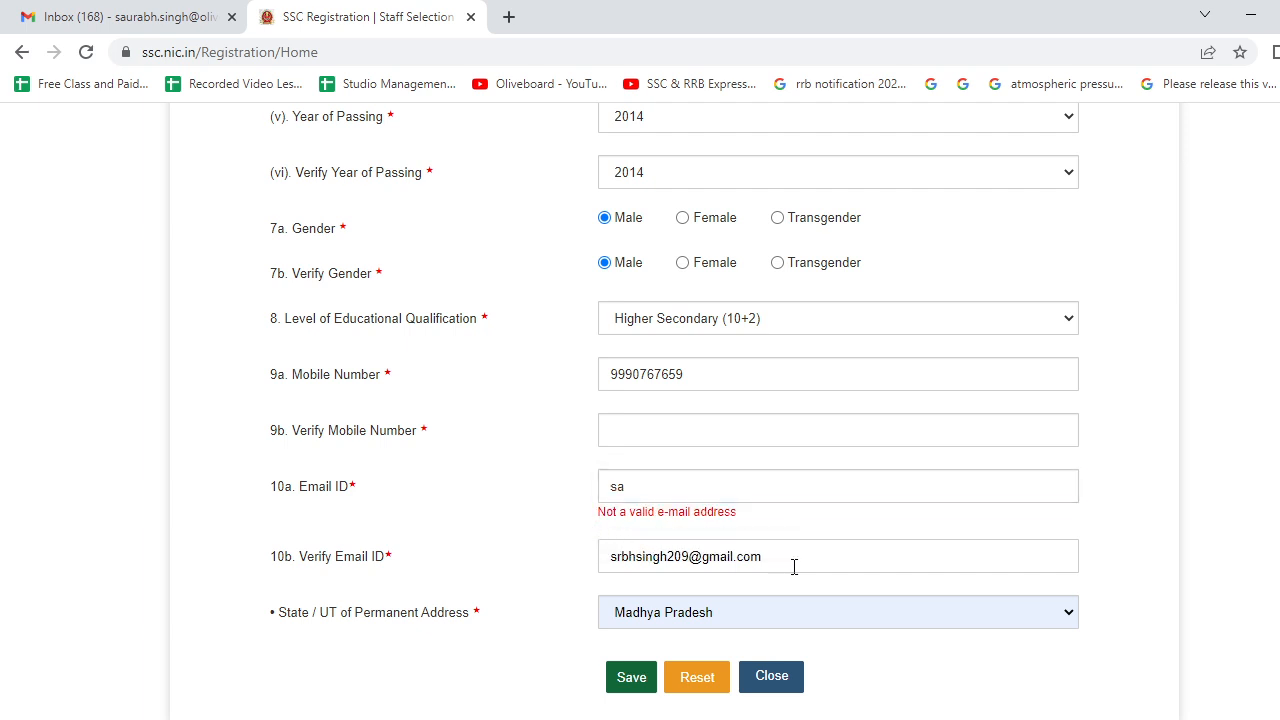
- Clear the text from both Verify Email ID and Email ID fields
{"action": "left_click_drag", "start_coordinate": [794, 567], "coordinate": [612, 556]}
{"action": "key", "text": "BackSpace"}
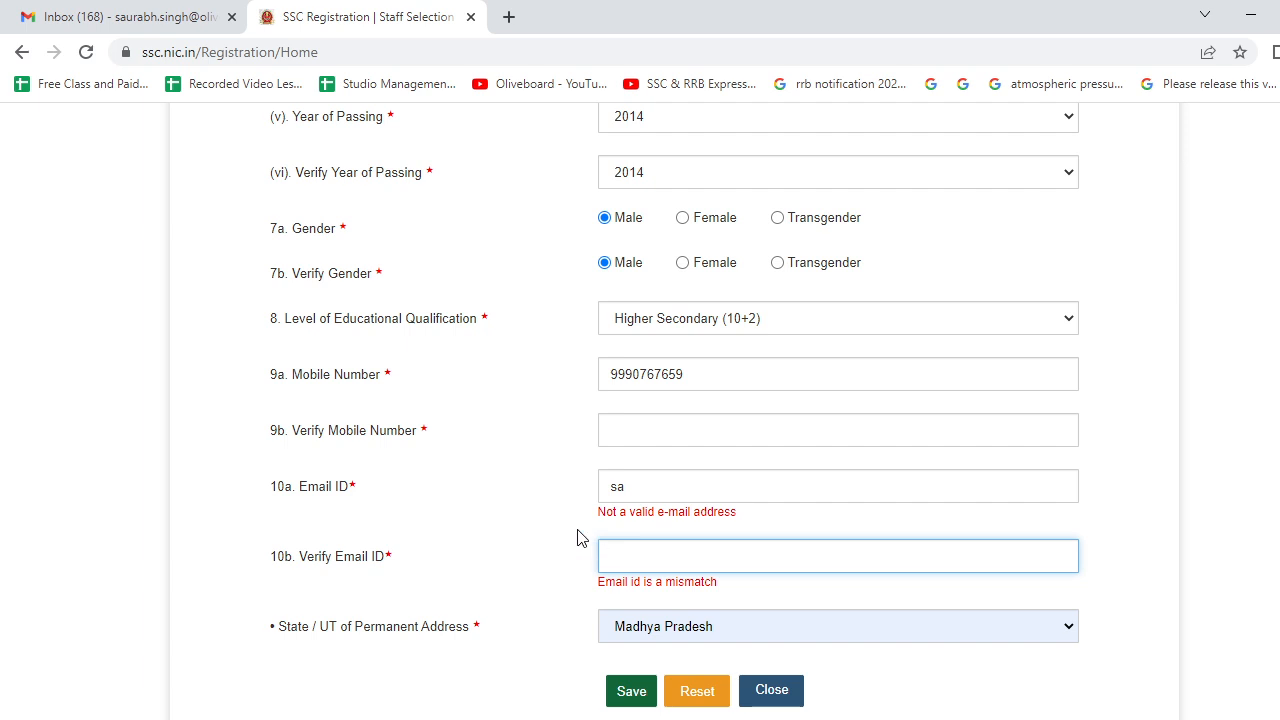
{"action": "left_click_drag", "start_coordinate": [658, 490], "coordinate": [554, 500]}
{"action": "key", "text": "BackSpace"}
{"action": "left_click", "coordinate": [563, 487]}
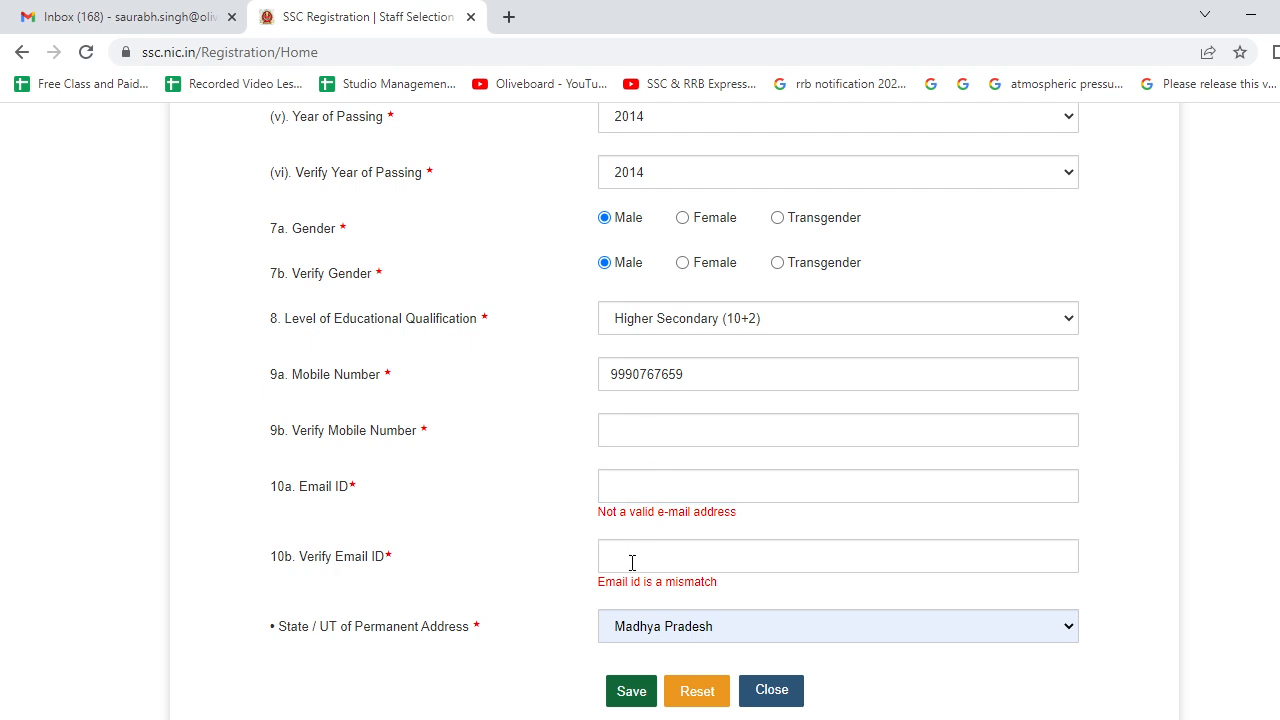
- Set the permanent address State/UT to Bihar and save the registration form
{"action": "scroll", "coordinate": [610, 558], "scroll_direction": "down", "scroll_amount": 2}
{"action": "left_click", "coordinate": [688, 476]}
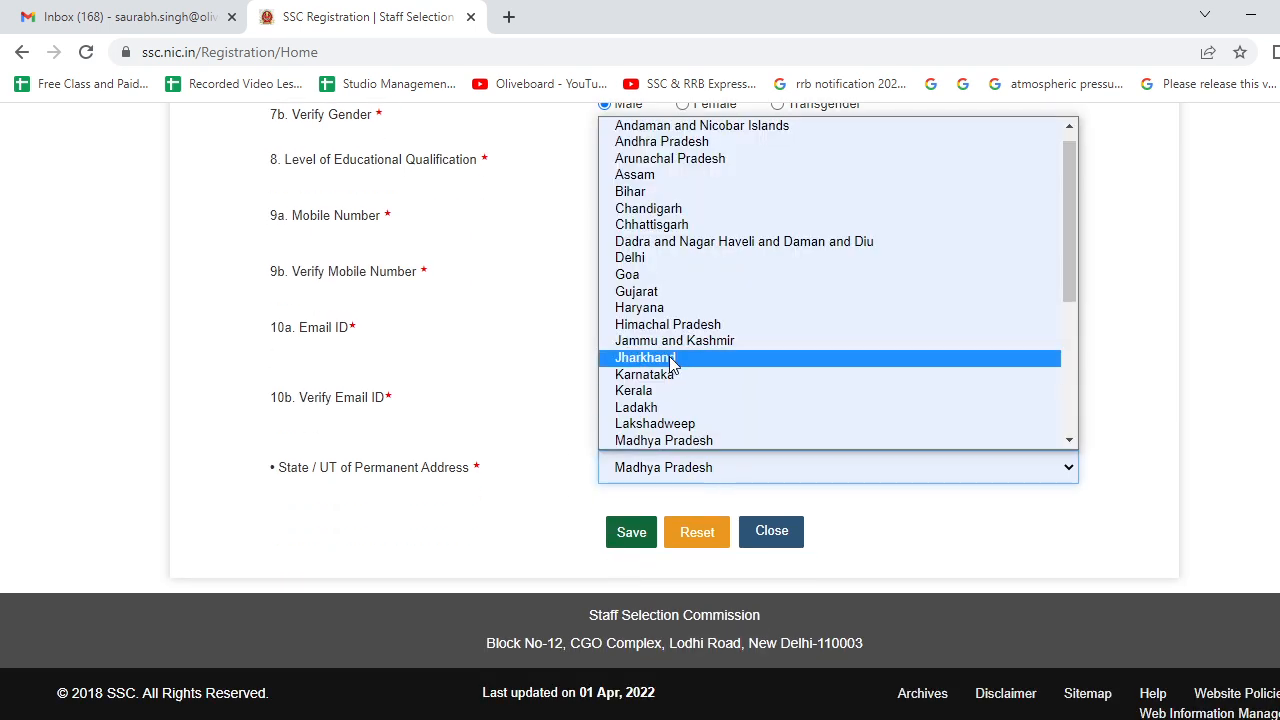
{"action": "scroll", "coordinate": [658, 360], "scroll_direction": "down", "scroll_amount": 1}
{"action": "scroll", "coordinate": [650, 320], "scroll_direction": "up", "scroll_amount": 2}
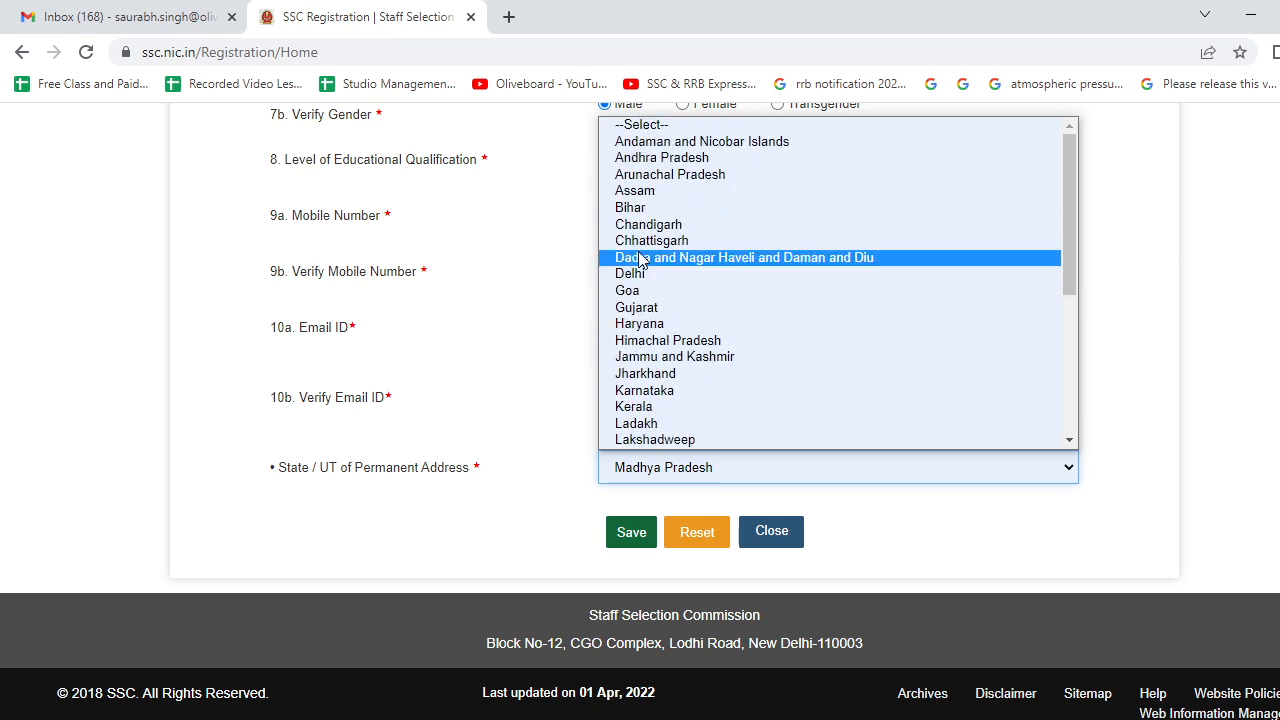
{"action": "left_click", "coordinate": [622, 208]}
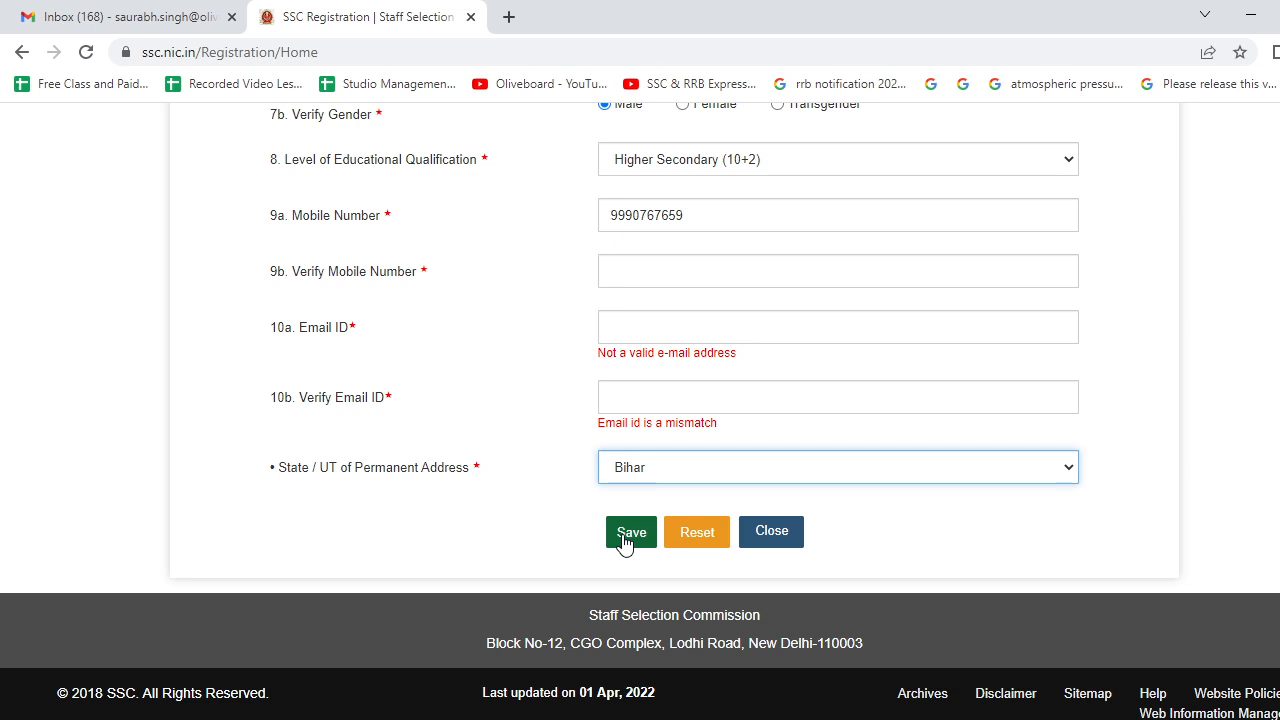
{"action": "left_click", "coordinate": [624, 540]}
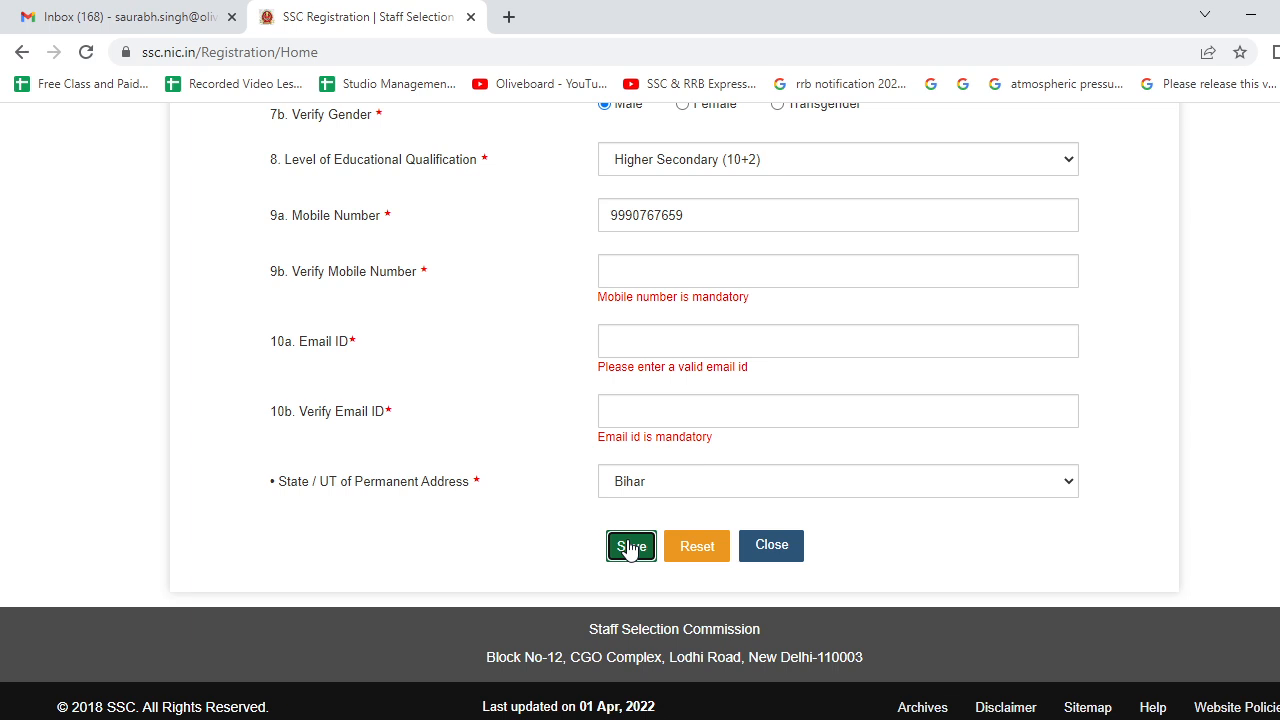
- Leave the registration form and go back to the SSC home page
{"action": "scroll", "coordinate": [473, 384], "scroll_direction": "up", "scroll_amount": 2}
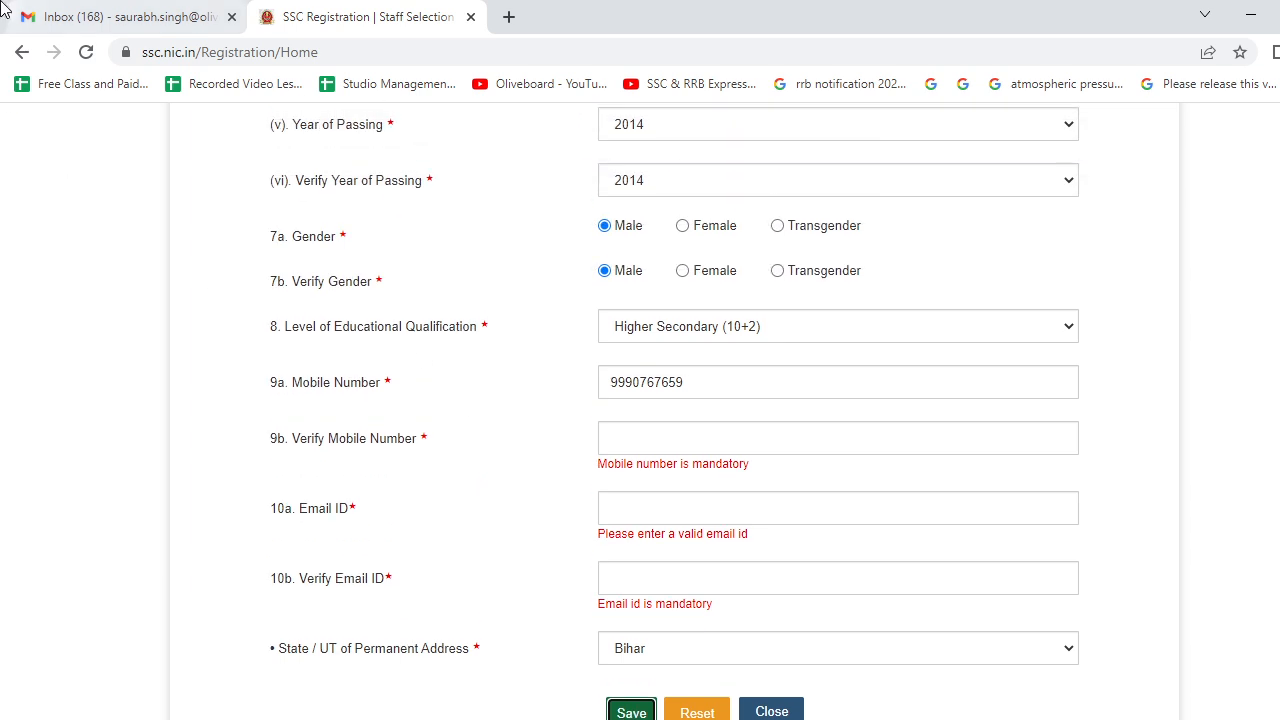
{"action": "left_click", "coordinate": [22, 52]}
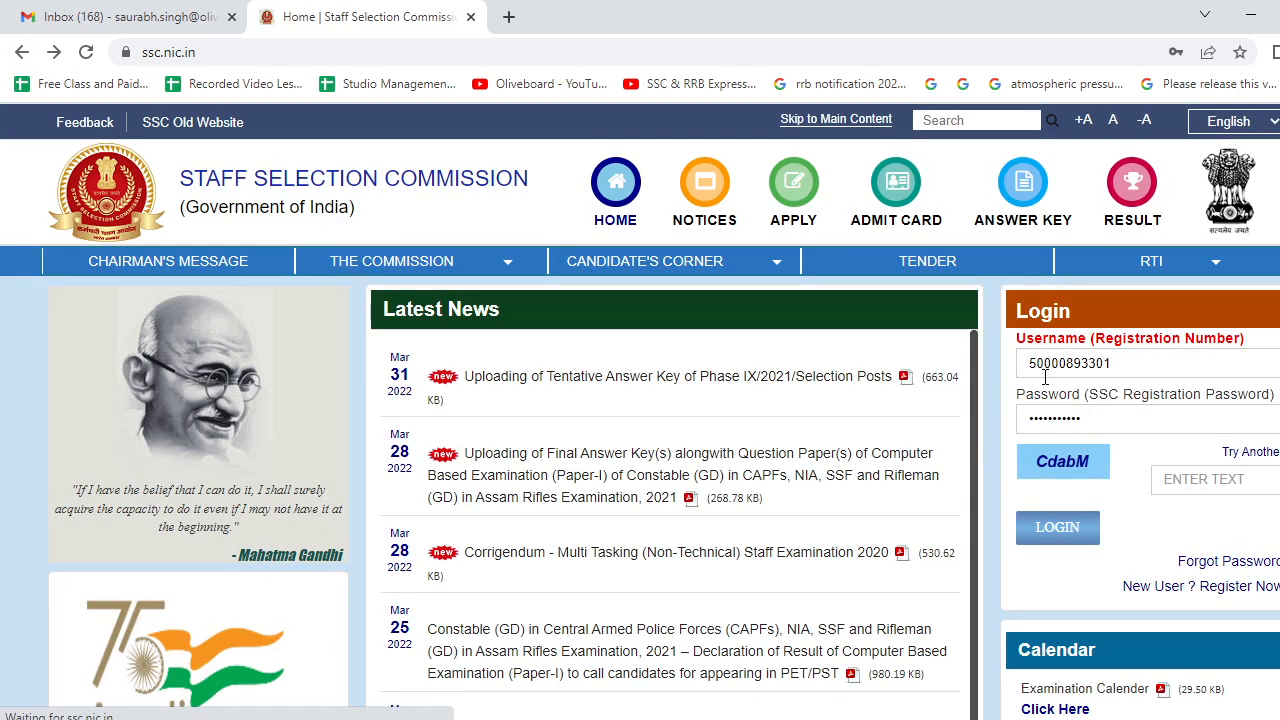
- Clear the prefilled username and password from the login panel
{"action": "left_click_drag", "start_coordinate": [1120, 362], "coordinate": [913, 367]}
{"action": "key", "text": "BackSpace"}
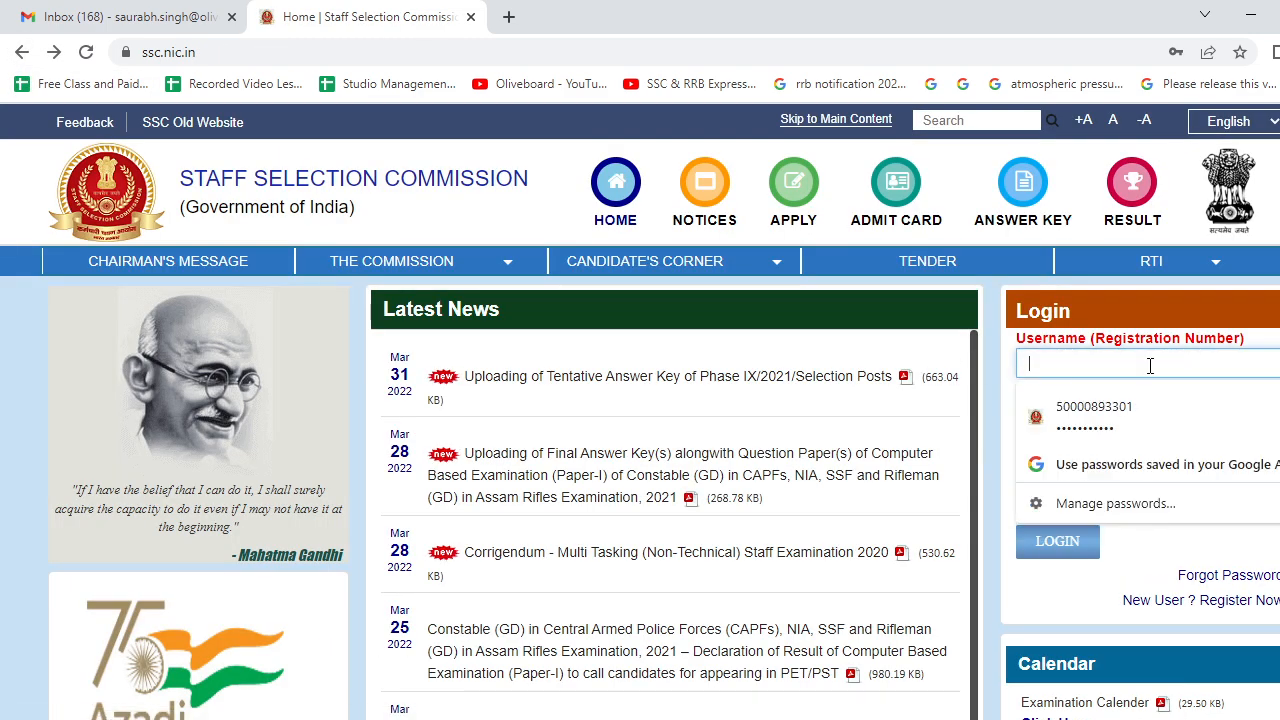
{"action": "left_click", "coordinate": [1276, 368]}
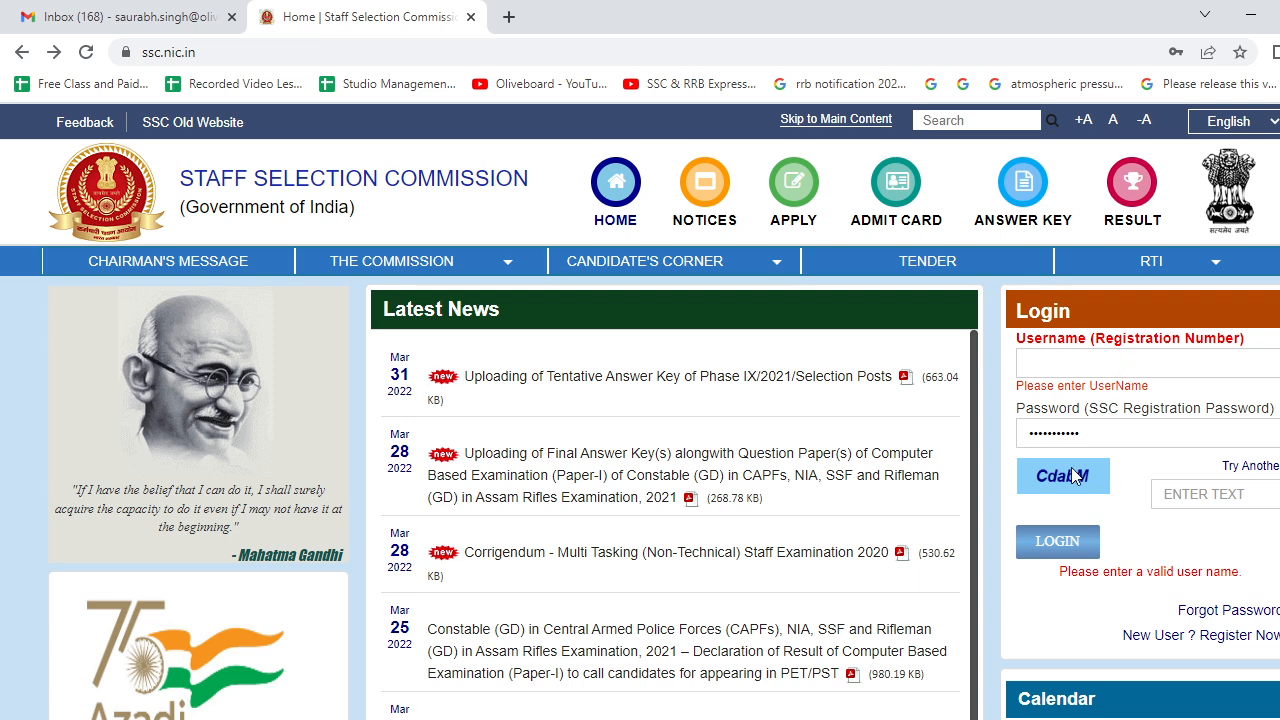
{"action": "left_click_drag", "start_coordinate": [1092, 435], "coordinate": [1004, 433]}
{"action": "key", "text": "BackSpace"}
{"action": "left_click", "coordinate": [1277, 340]}
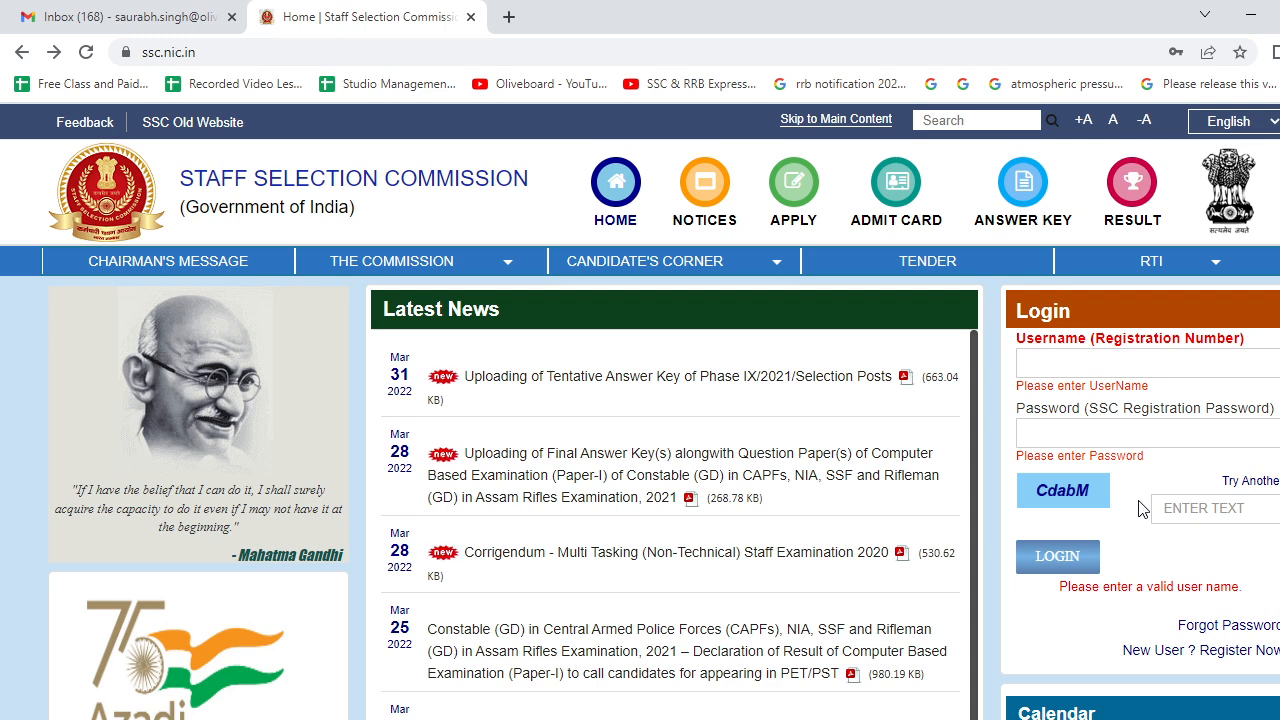
- Log in with the saved registration number, the account password and the captcha code
{"action": "left_click", "coordinate": [1107, 358]}
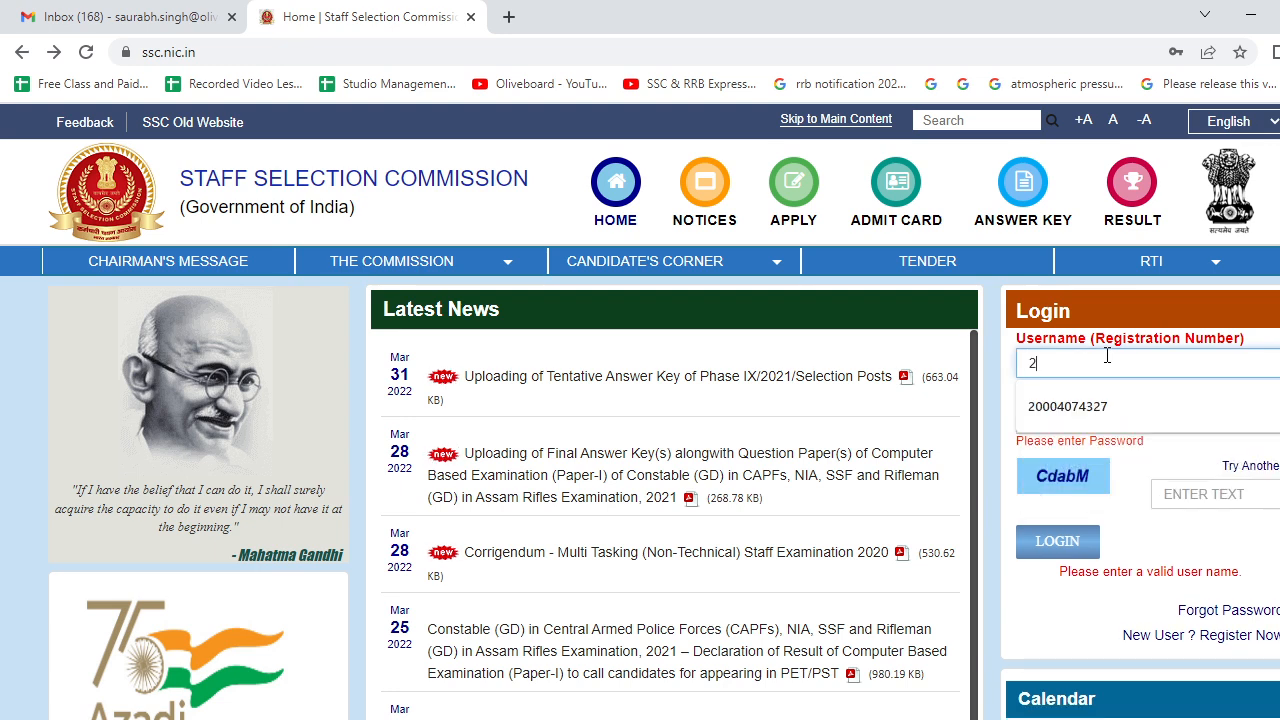
{"action": "left_click", "coordinate": [1100, 406]}
{"action": "left_click", "coordinate": [1098, 419]}
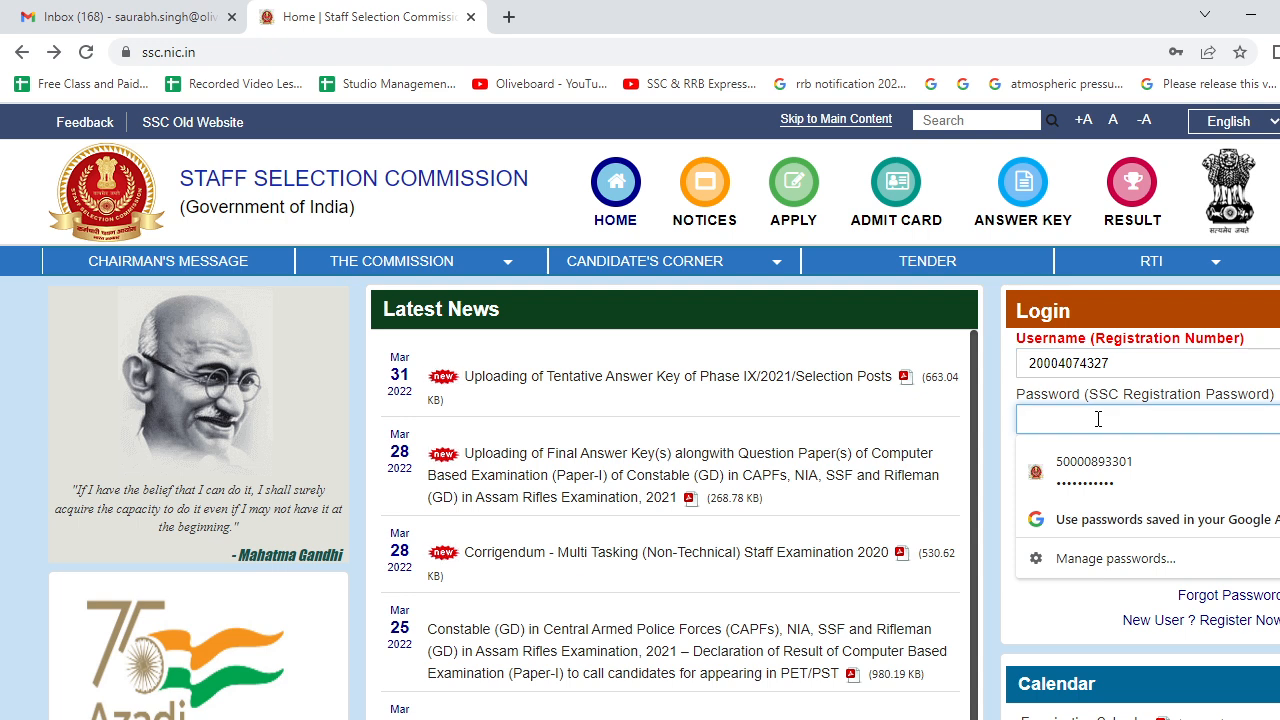
{"action": "type", "text": "*******"}
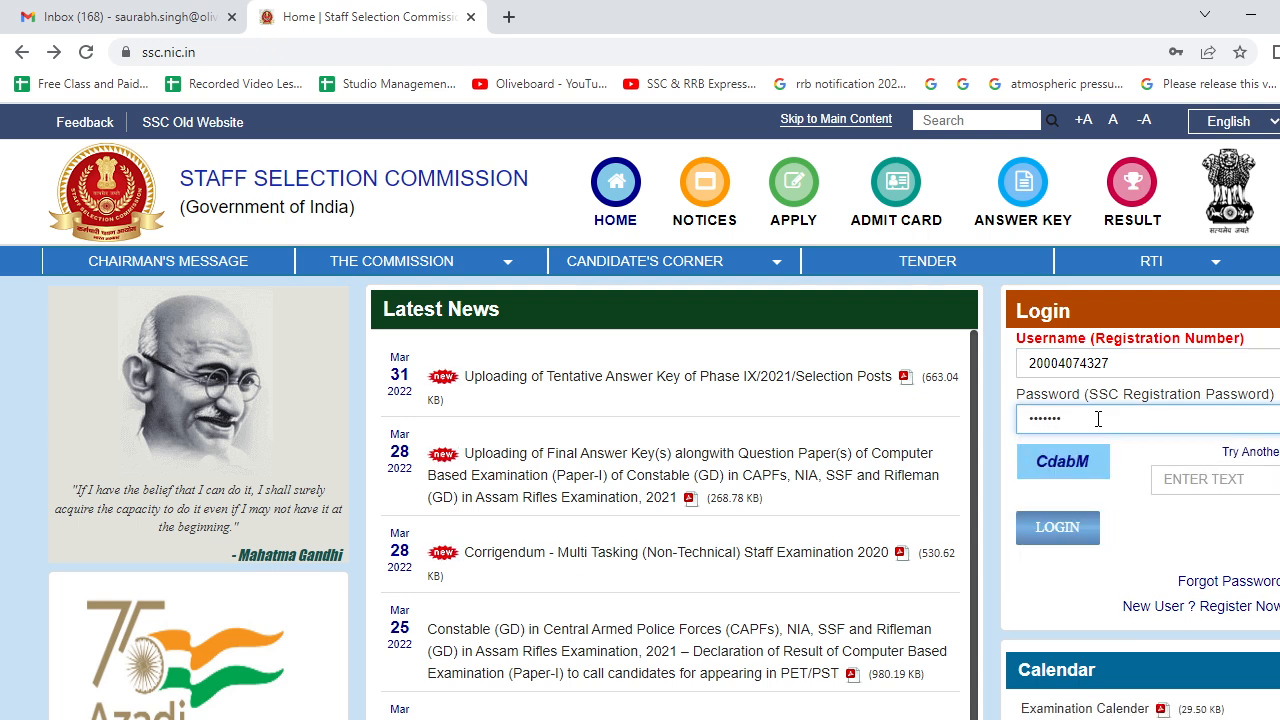
{"action": "type", "text": "****"}
{"action": "left_click", "coordinate": [1178, 479]}
{"action": "type", "text": "Cda"}
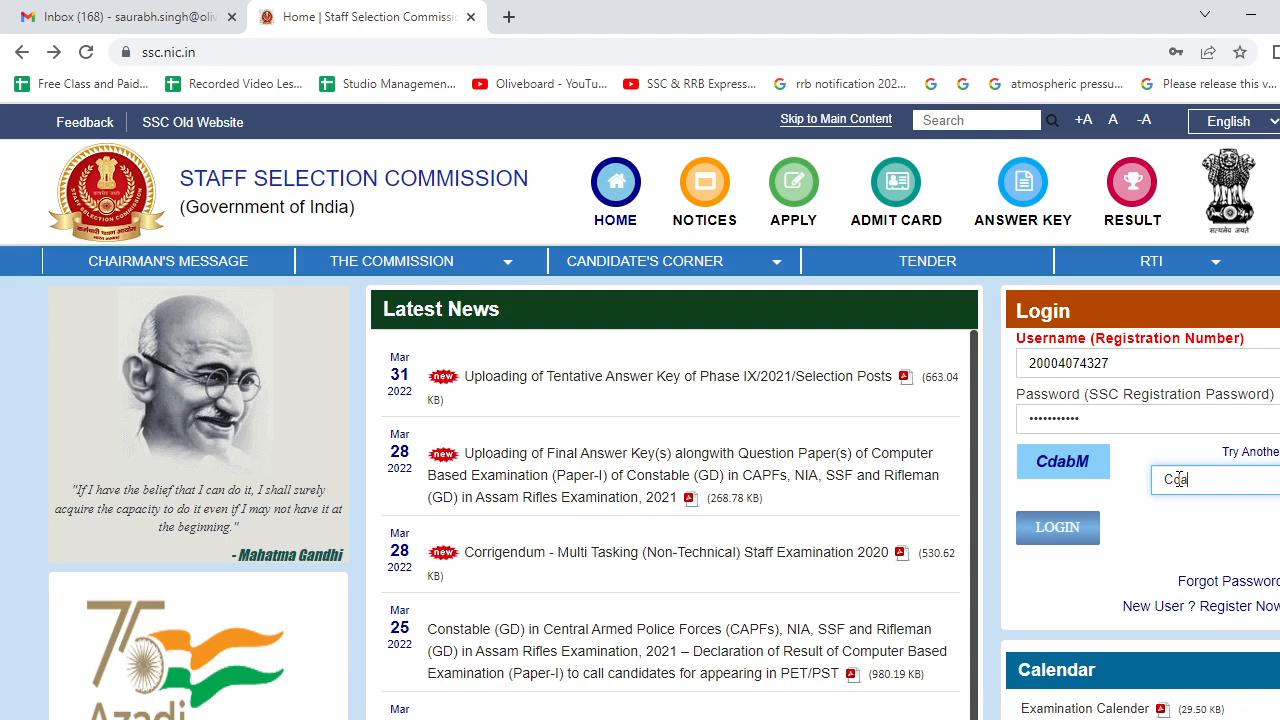
{"action": "type", "text": "bM"}
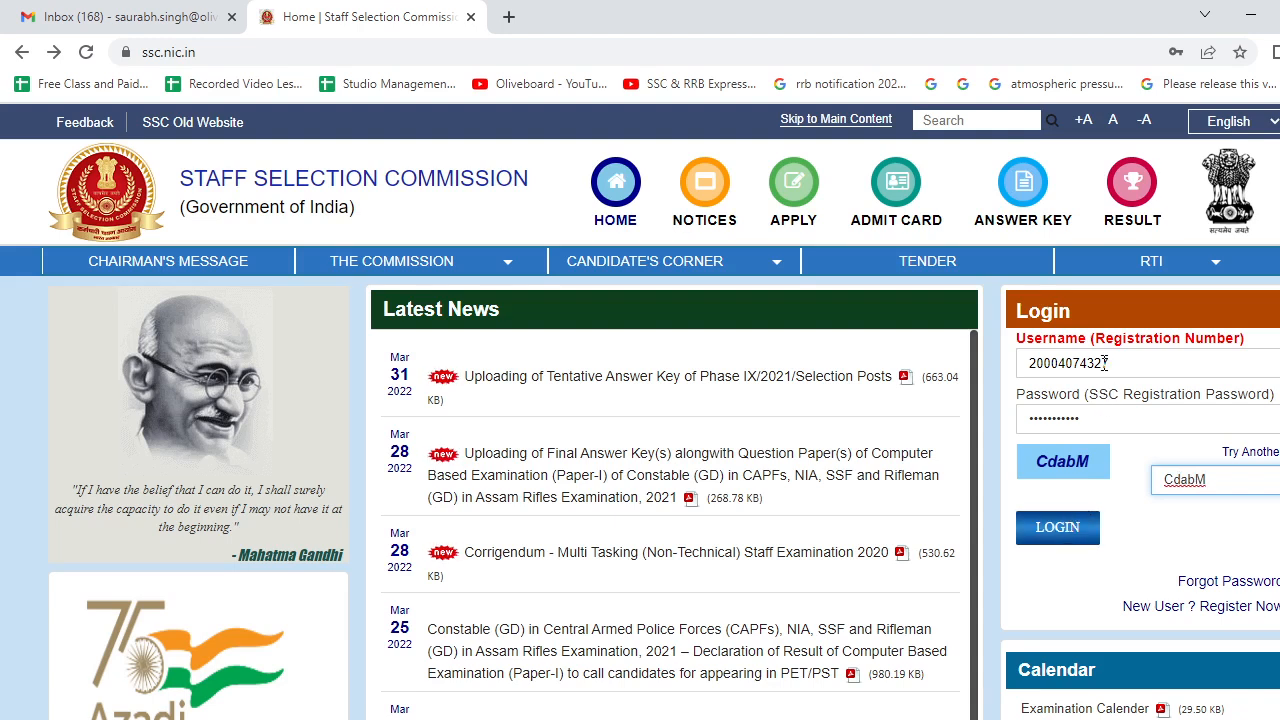
{"action": "left_click", "coordinate": [1069, 538]}
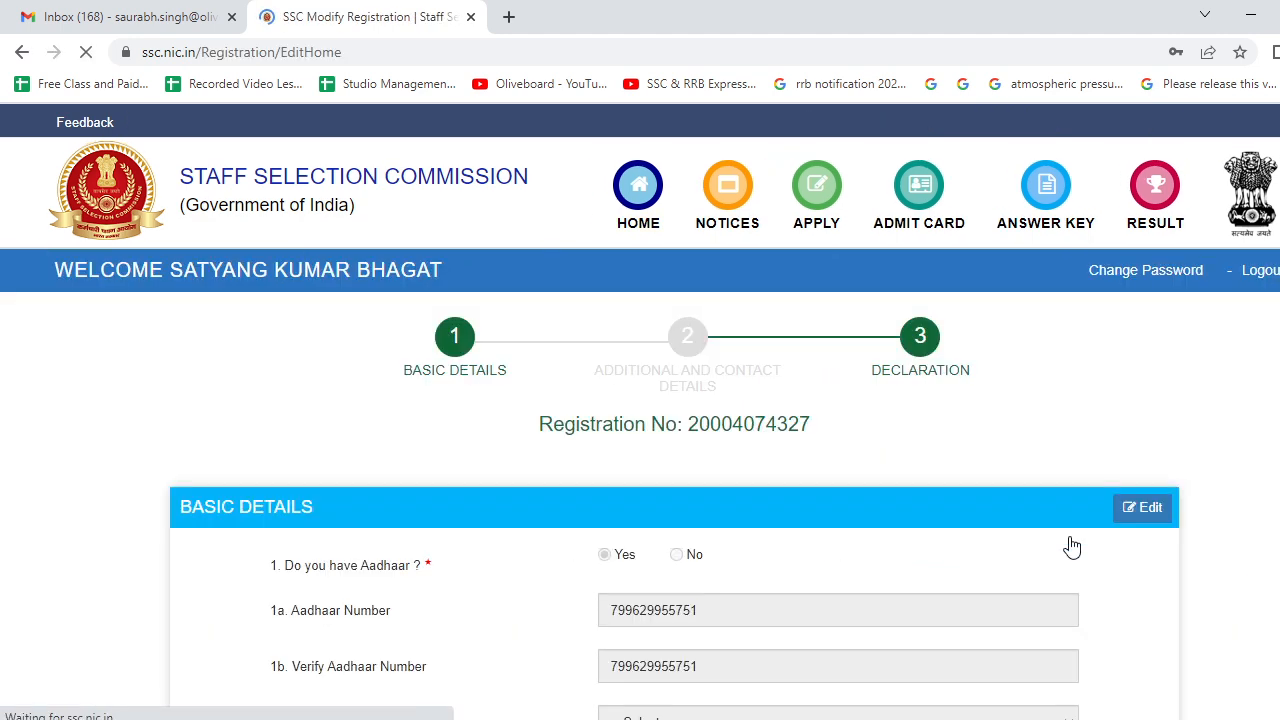
- Review the saved Basic Details and continue with Next to step 2
{"action": "scroll", "coordinate": [656, 414], "scroll_direction": "down", "scroll_amount": 3}
{"action": "scroll", "coordinate": [657, 410], "scroll_direction": "down", "scroll_amount": 15}
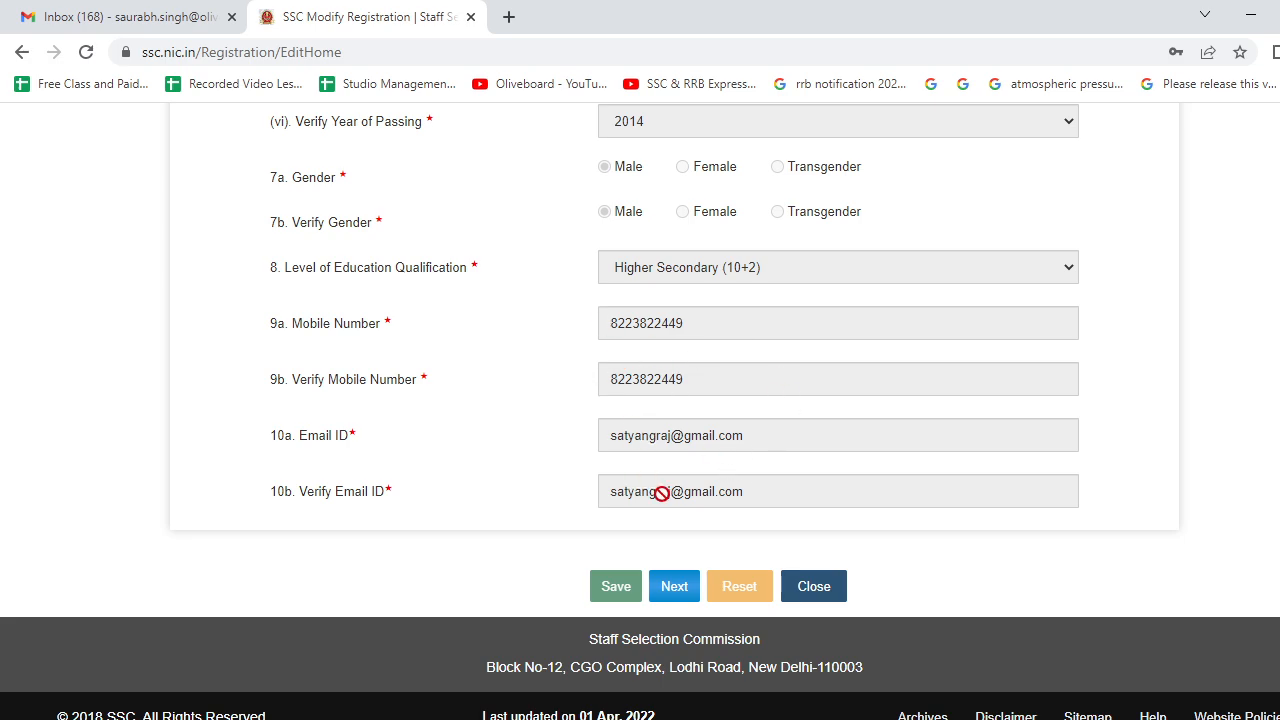
{"action": "scroll", "coordinate": [655, 490], "scroll_direction": "up", "scroll_amount": 15}
{"action": "scroll", "coordinate": [668, 500], "scroll_direction": "down", "scroll_amount": 15}
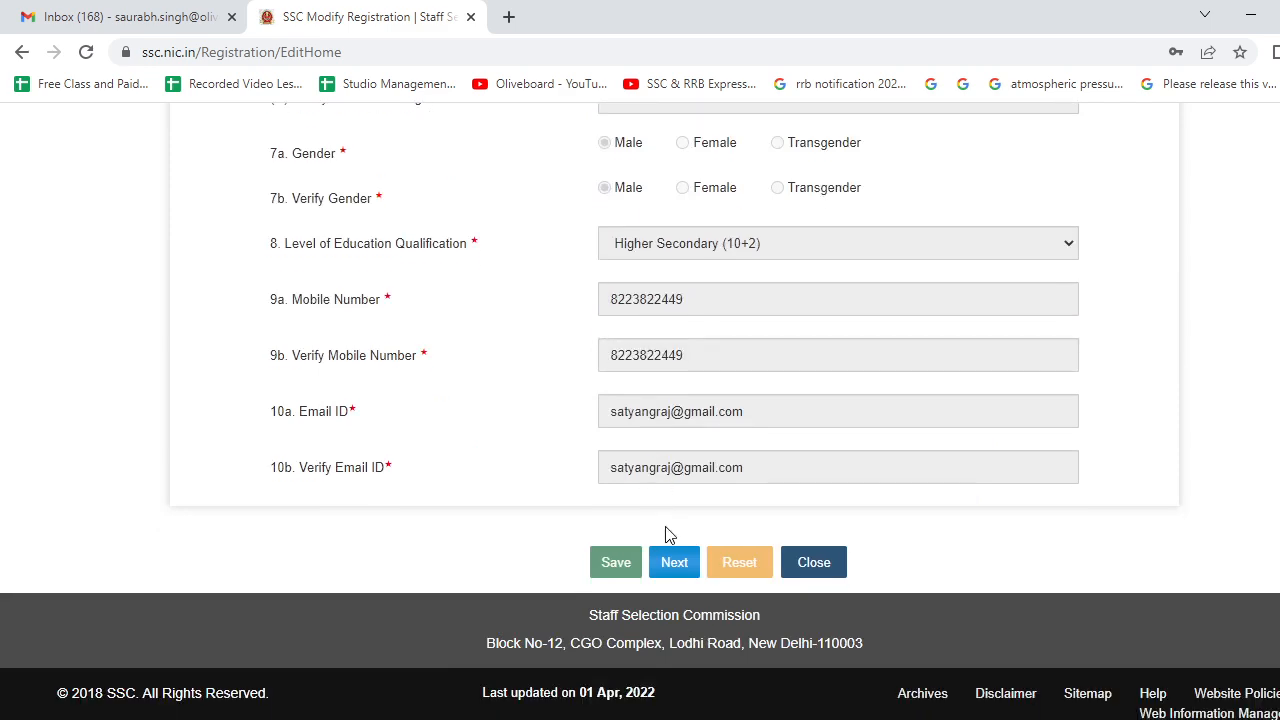
{"action": "left_click", "coordinate": [674, 562]}
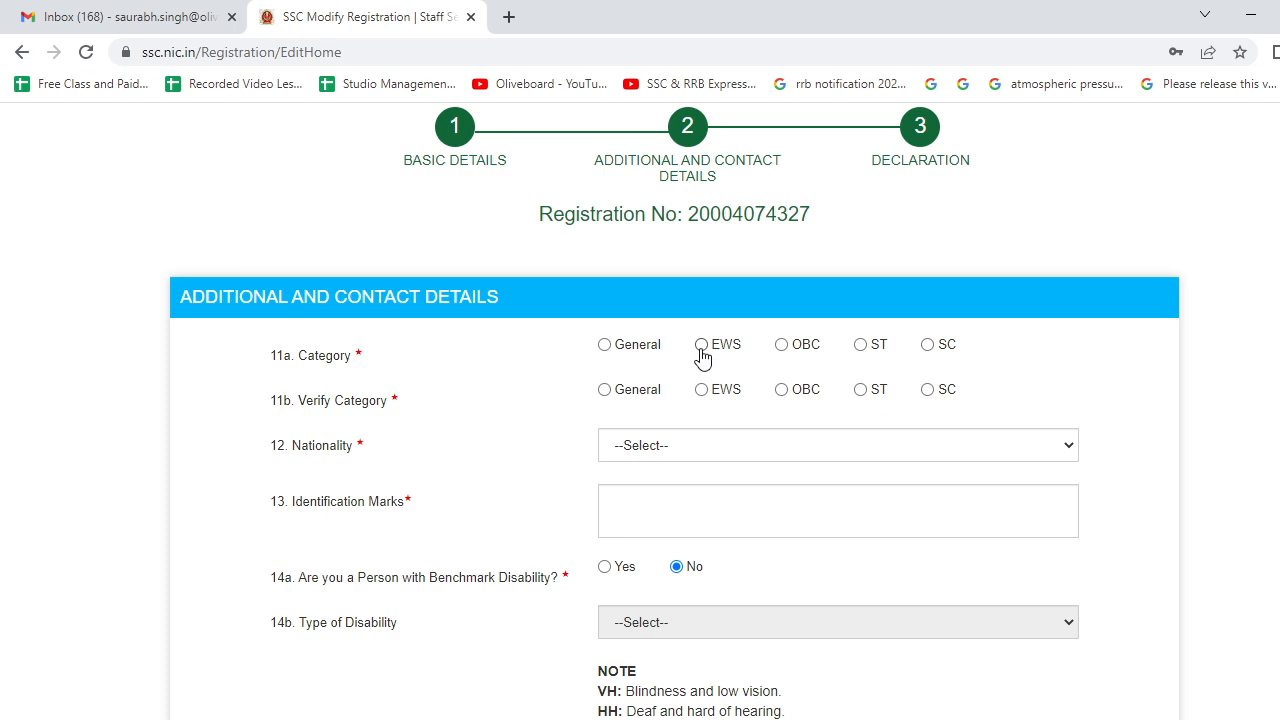
- Set category General in 11a and 11b, nationality Citizen of India, identification mark 'MARK IN LEFT EYE'
{"action": "left_click", "coordinate": [604, 345]}
{"action": "left_click", "coordinate": [604, 390]}
{"action": "left_click", "coordinate": [671, 446]}
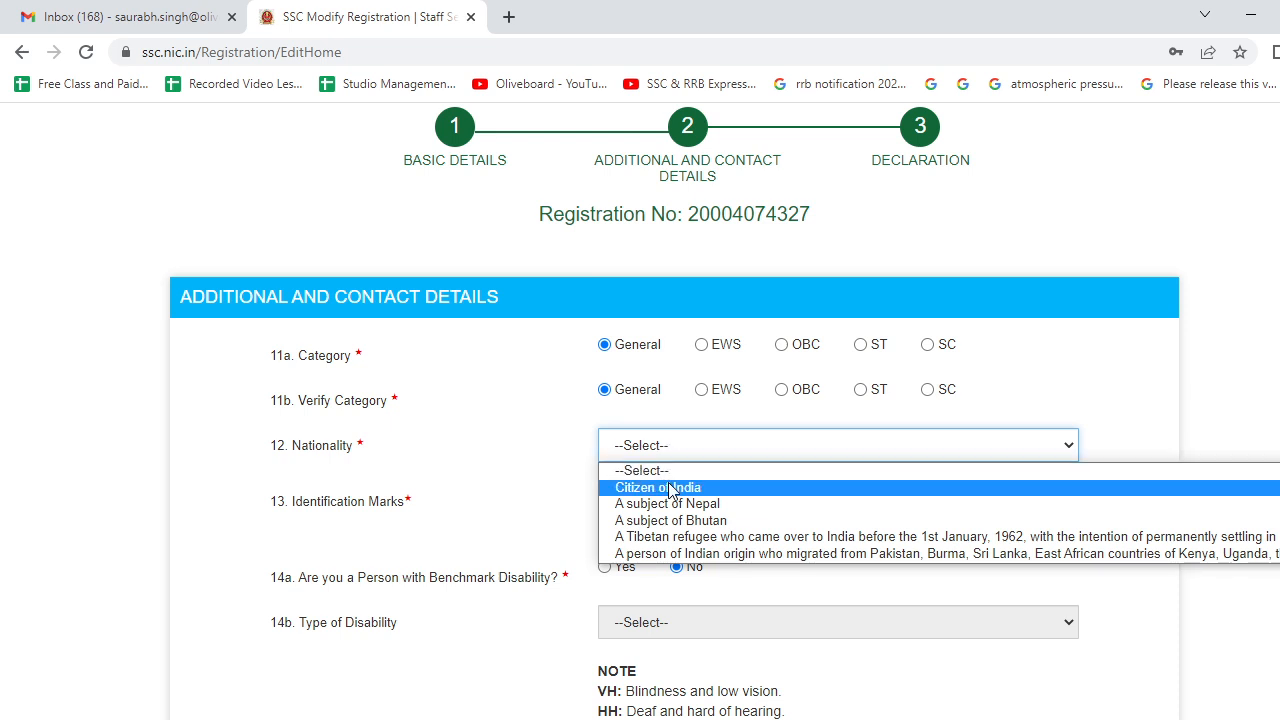
{"action": "left_click", "coordinate": [668, 487]}
{"action": "scroll", "coordinate": [551, 471], "scroll_direction": "down", "scroll_amount": 2}
{"action": "left_click", "coordinate": [634, 339]}
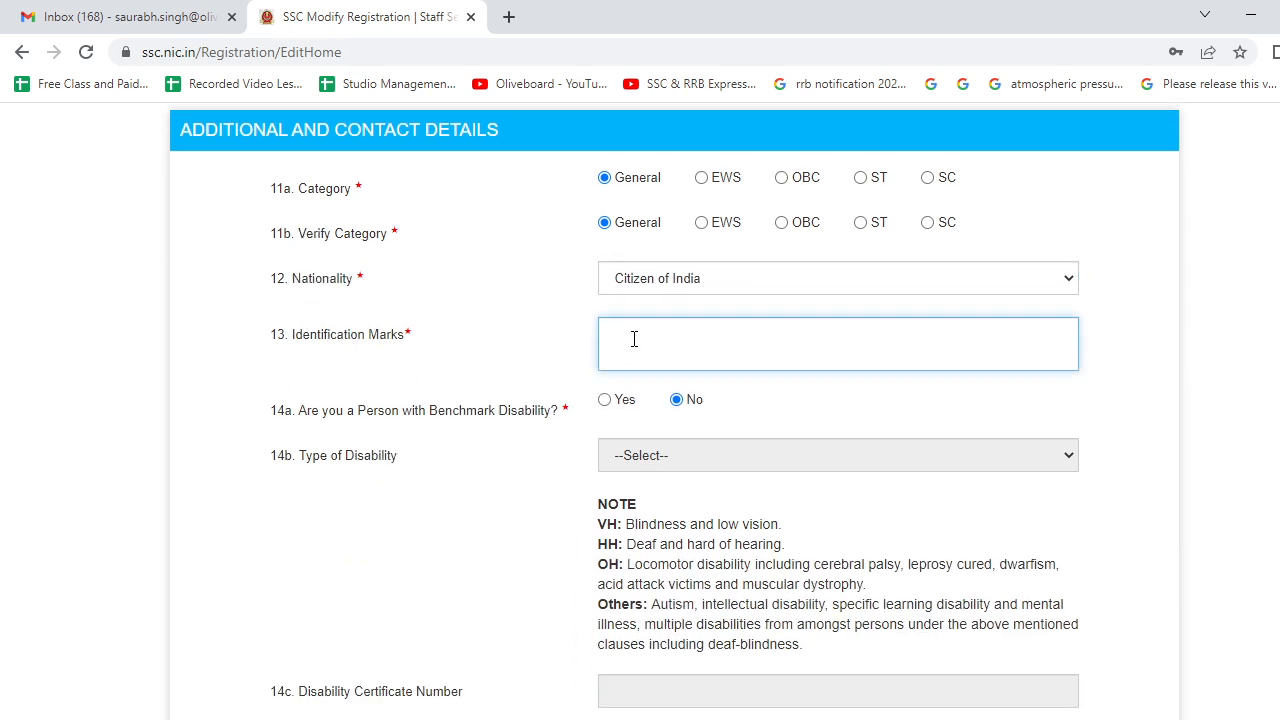
{"action": "type", "text": "MARK IN LEFT EYE"}
- Fill the permanent address from the saved address and set State/UT to Bihar
{"action": "scroll", "coordinate": [683, 415], "scroll_direction": "down", "scroll_amount": 3}
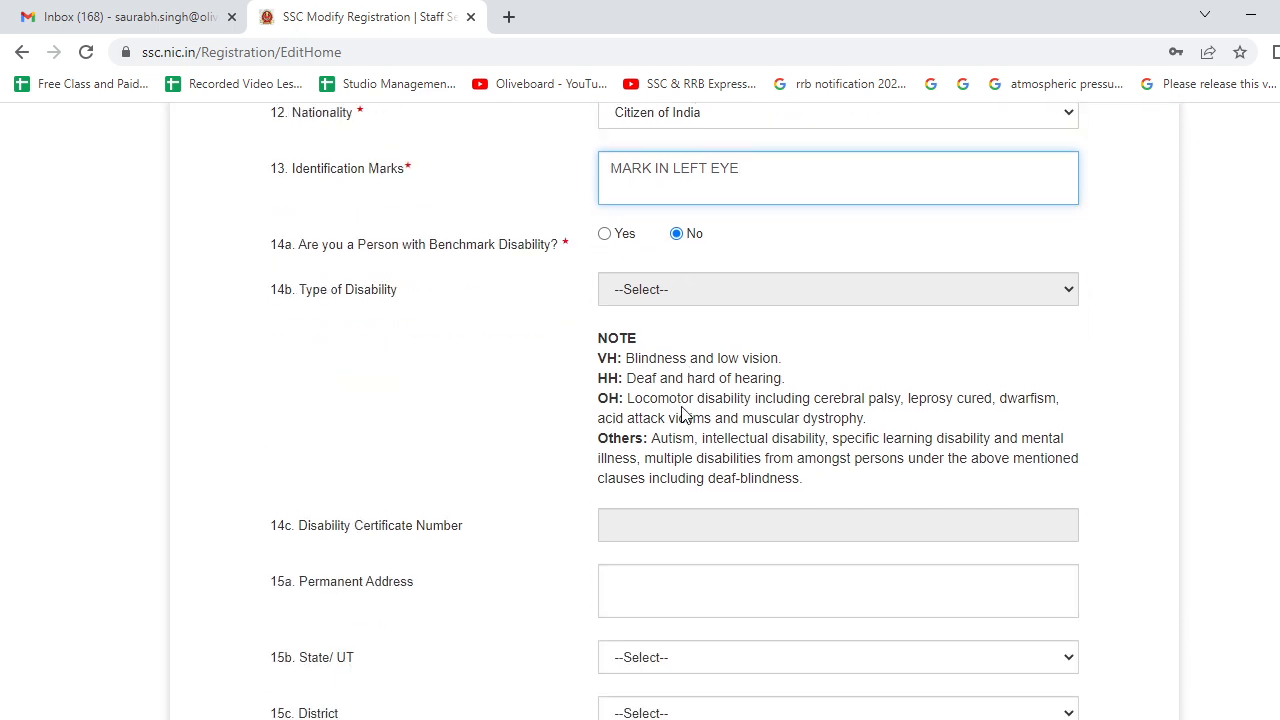
{"action": "left_click", "coordinate": [711, 414]}
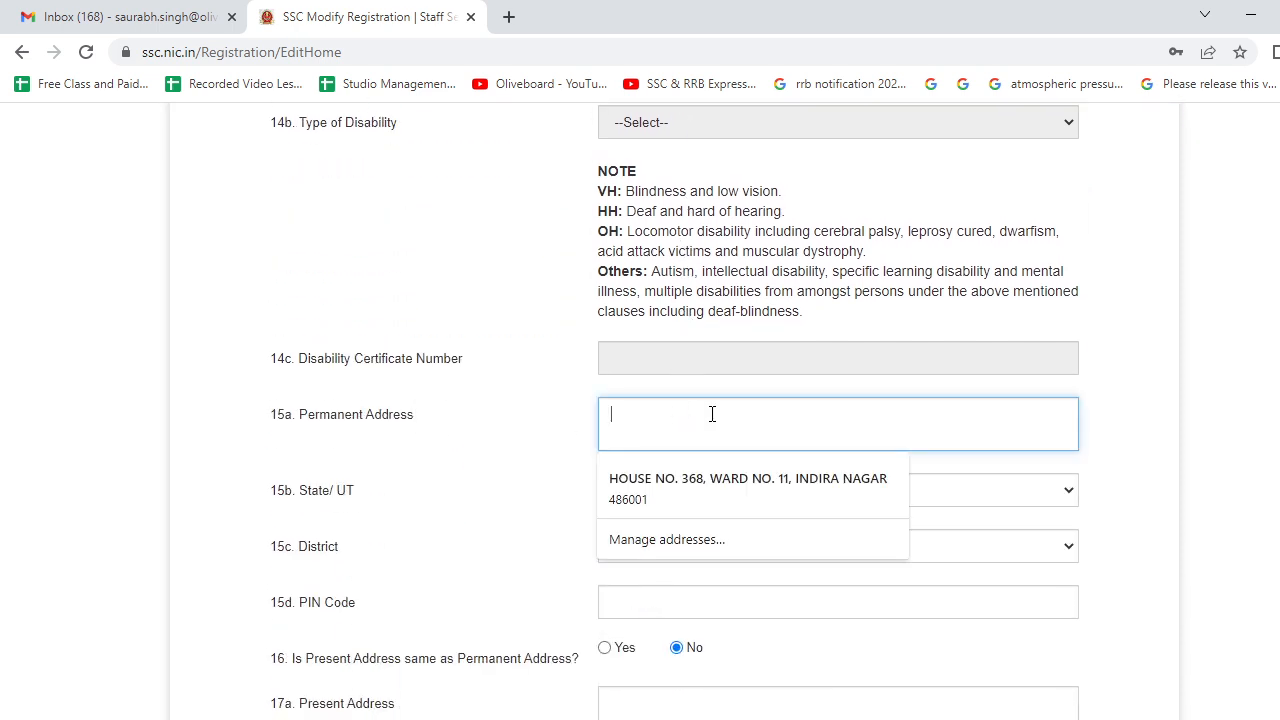
{"action": "left_click", "coordinate": [710, 476]}
{"action": "scroll", "coordinate": [523, 471], "scroll_direction": "down", "scroll_amount": 2}
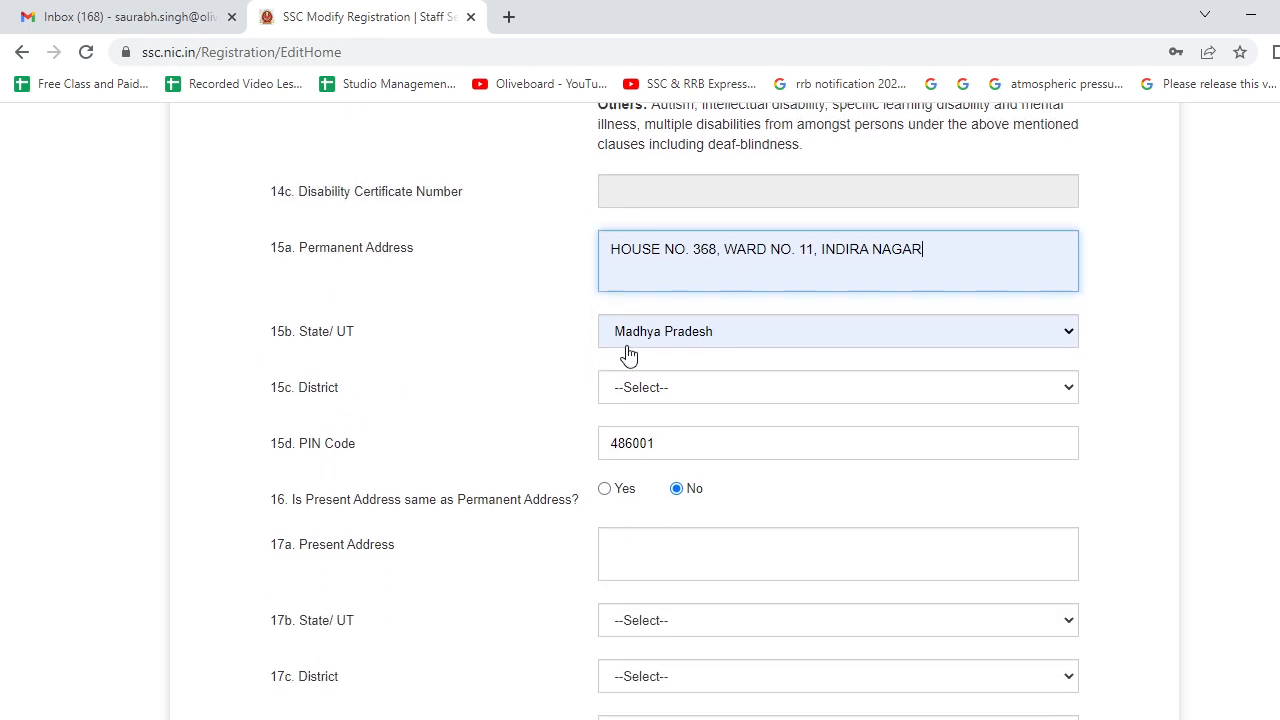
{"action": "left_click", "coordinate": [632, 345]}
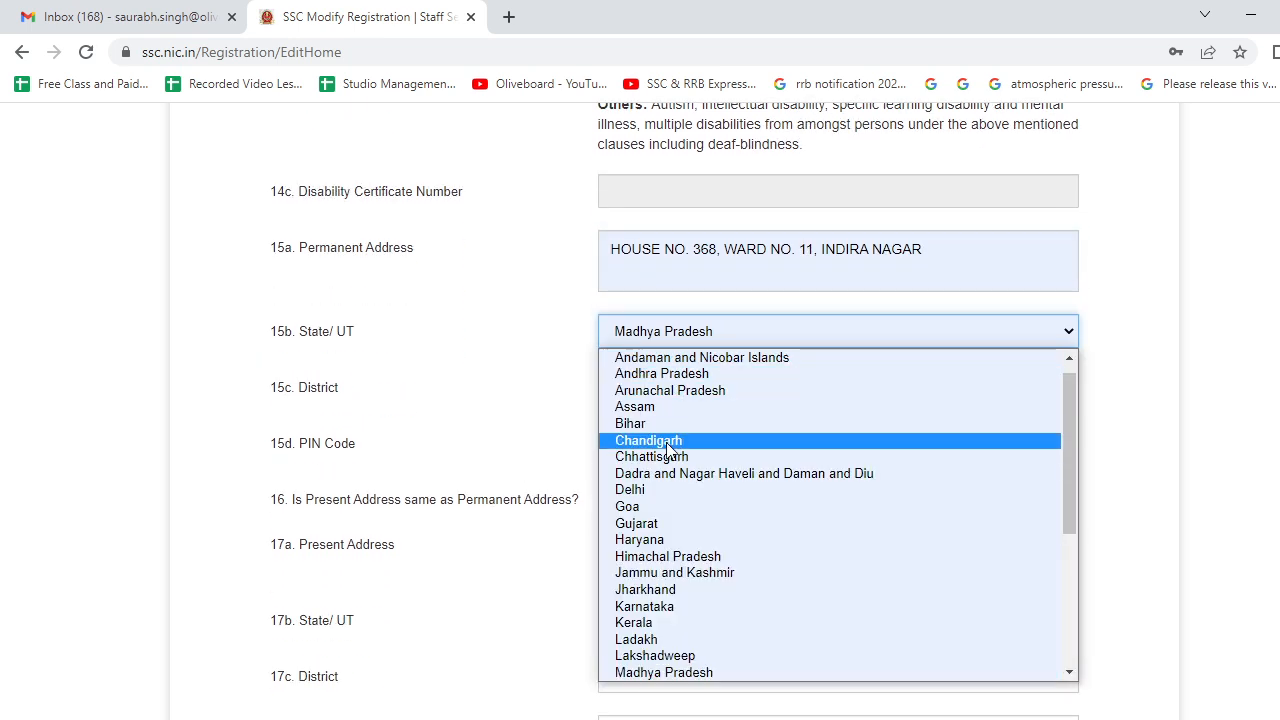
{"action": "scroll", "coordinate": [666, 443], "scroll_direction": "down", "scroll_amount": 4}
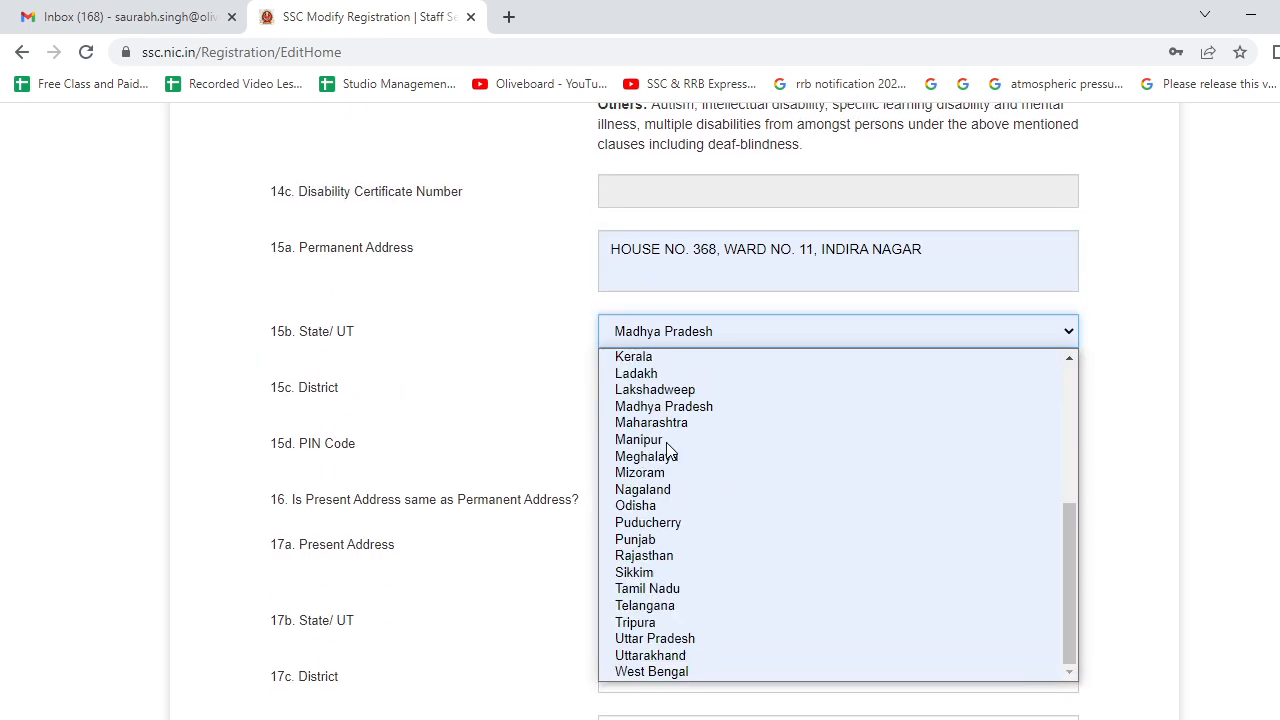
{"action": "scroll", "coordinate": [668, 448], "scroll_direction": "up", "scroll_amount": 4}
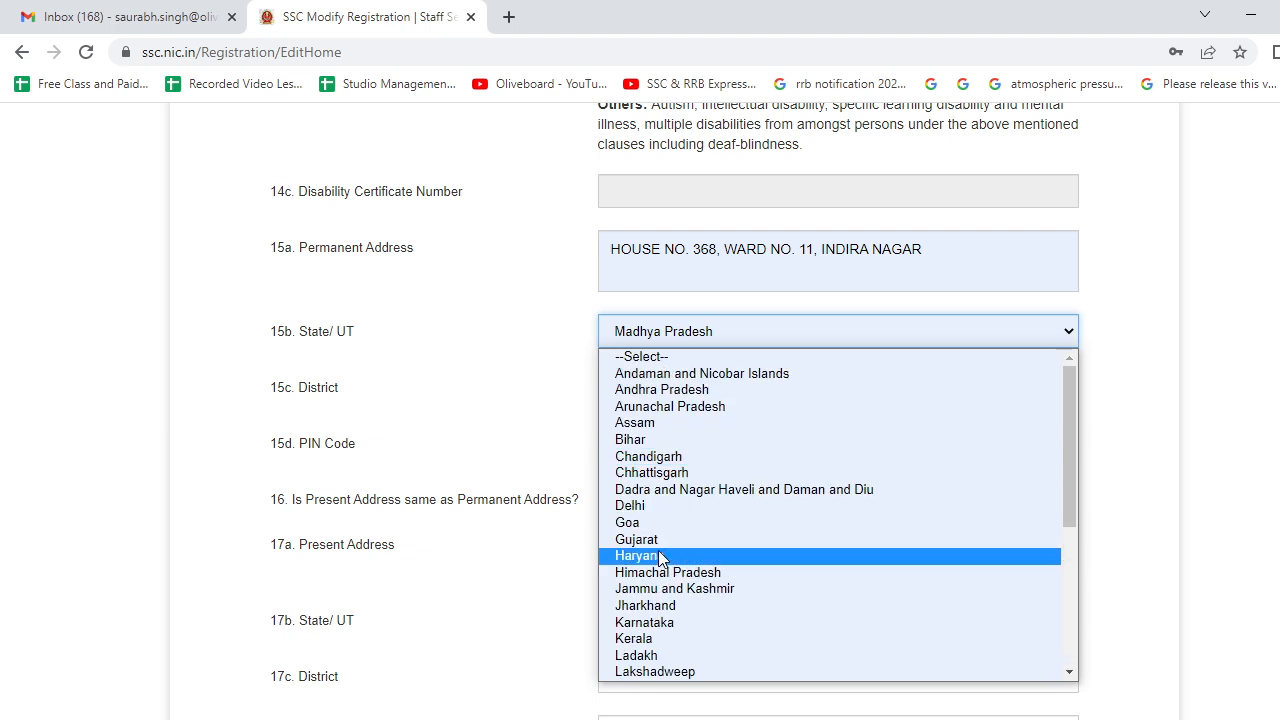
{"action": "left_click", "coordinate": [658, 441]}
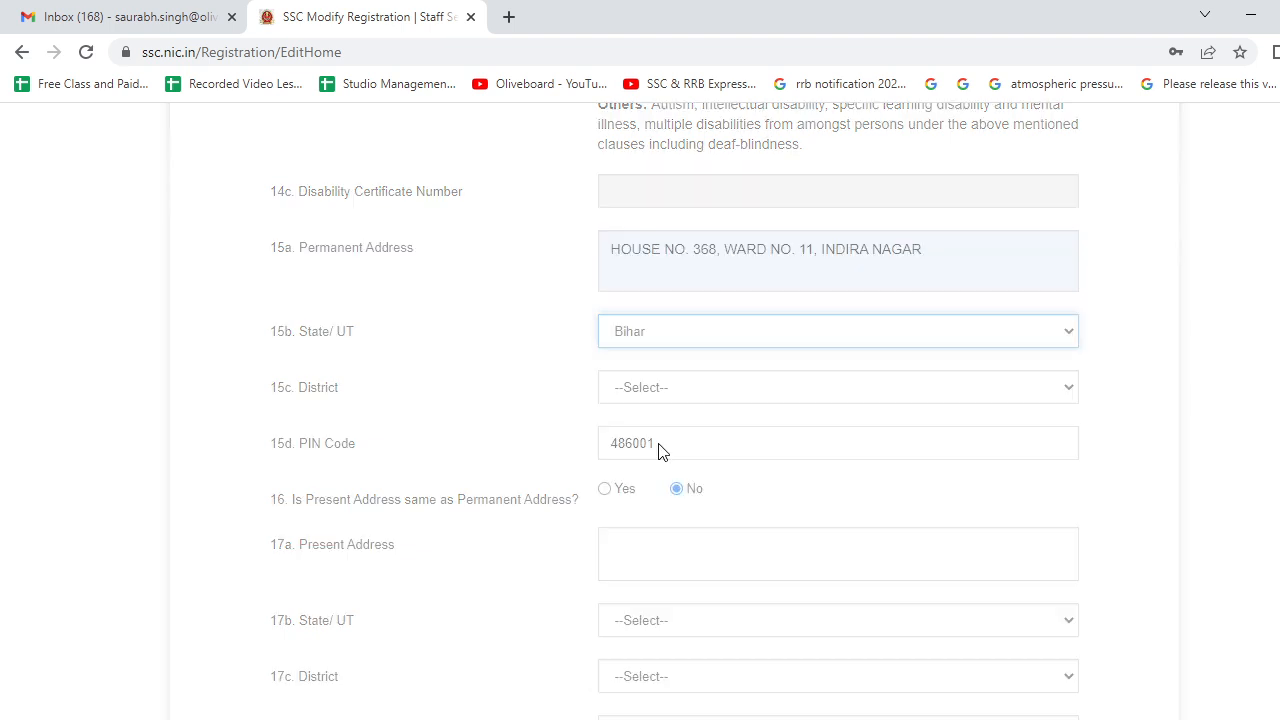
- Select Patna as the permanent address district
{"action": "left_click", "coordinate": [553, 406]}
{"action": "left_click", "coordinate": [643, 394]}
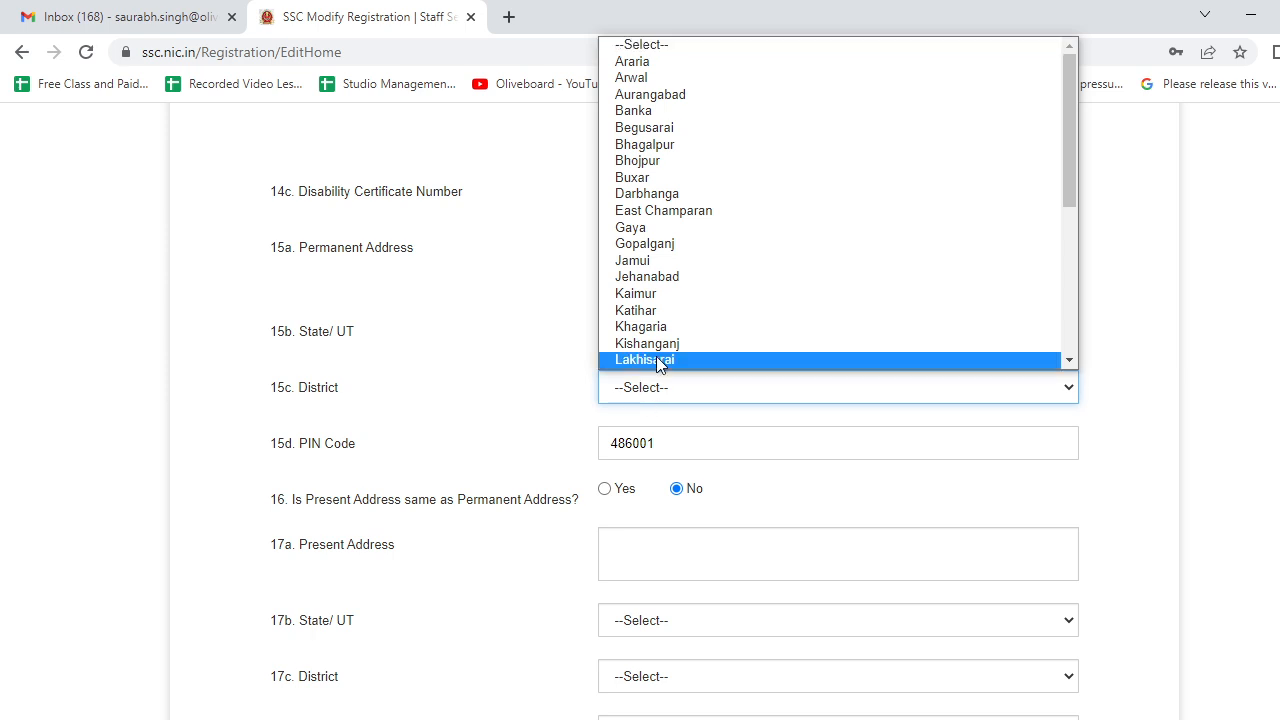
{"action": "scroll", "coordinate": [673, 292], "scroll_direction": "down", "scroll_amount": 7}
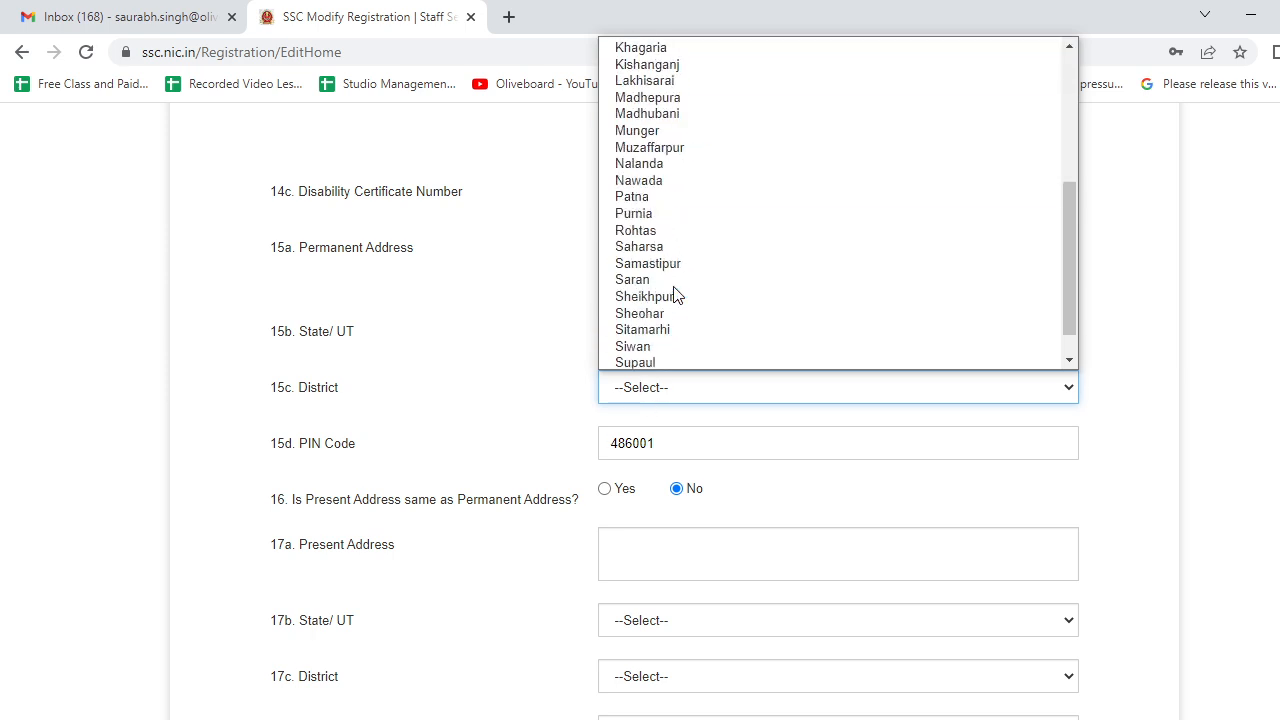
{"action": "scroll", "coordinate": [673, 292], "scroll_direction": "up", "scroll_amount": 7}
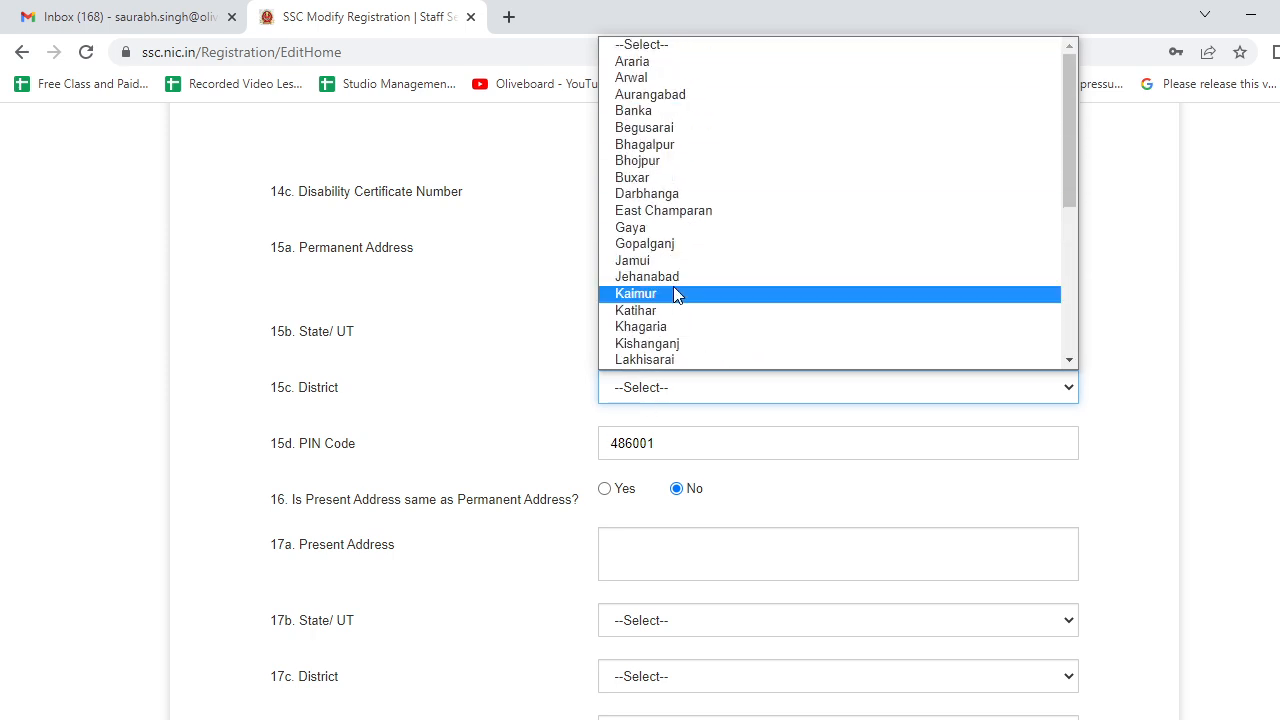
{"action": "scroll", "coordinate": [673, 290], "scroll_direction": "down", "scroll_amount": 6}
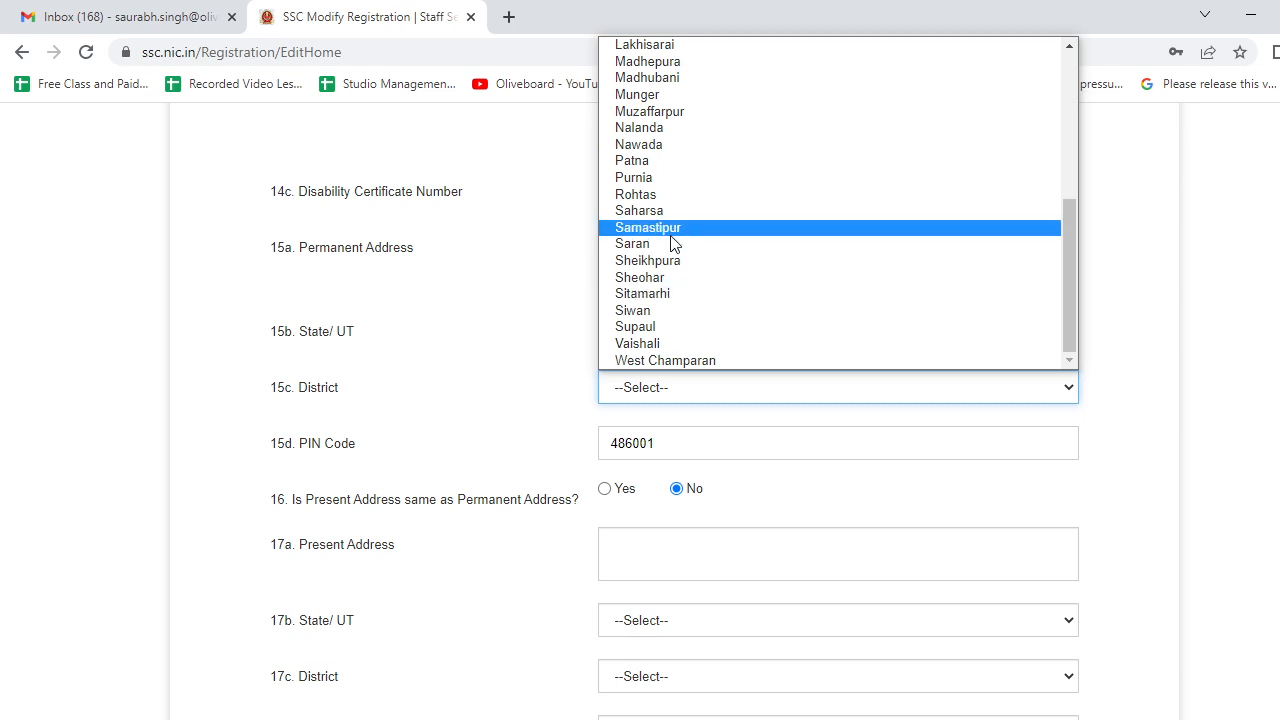
{"action": "left_click", "coordinate": [672, 161]}
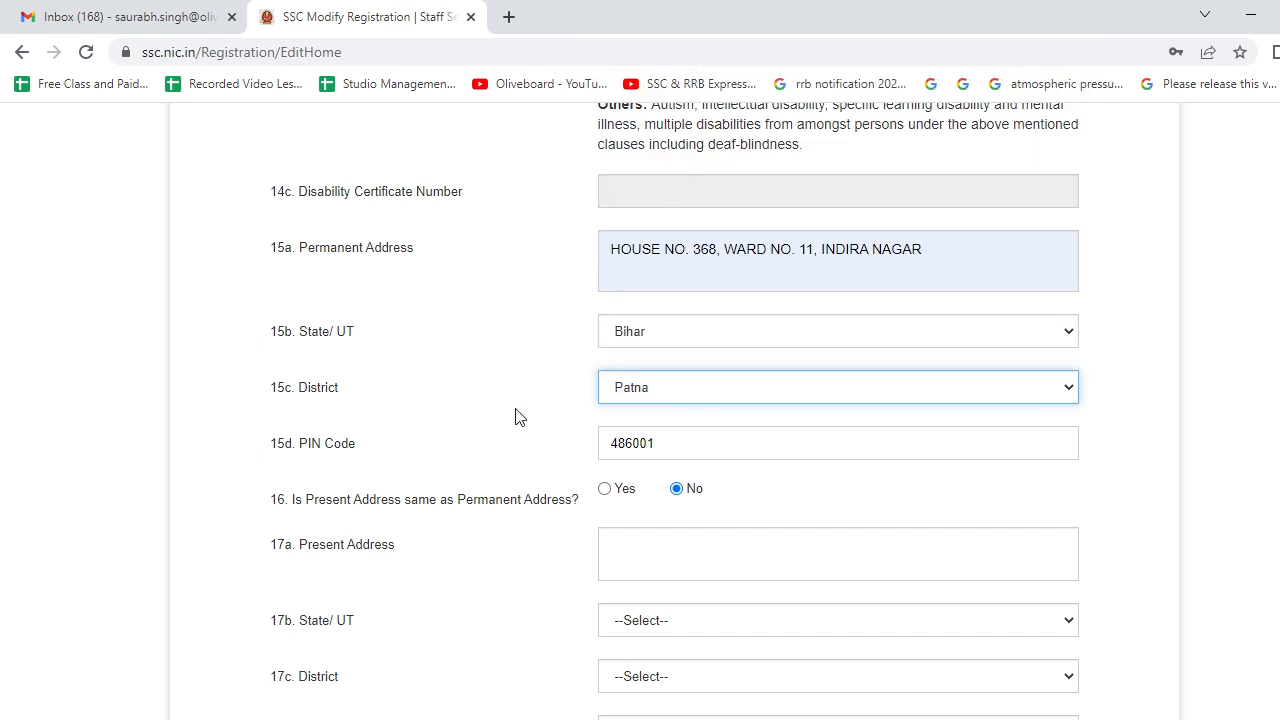
- Replace the old permanent address PIN code with 800001
{"action": "double_click", "coordinate": [685, 443]}
{"action": "key", "text": "BackSpace"}
{"action": "scroll", "coordinate": [563, 450], "scroll_direction": "down", "scroll_amount": 2}
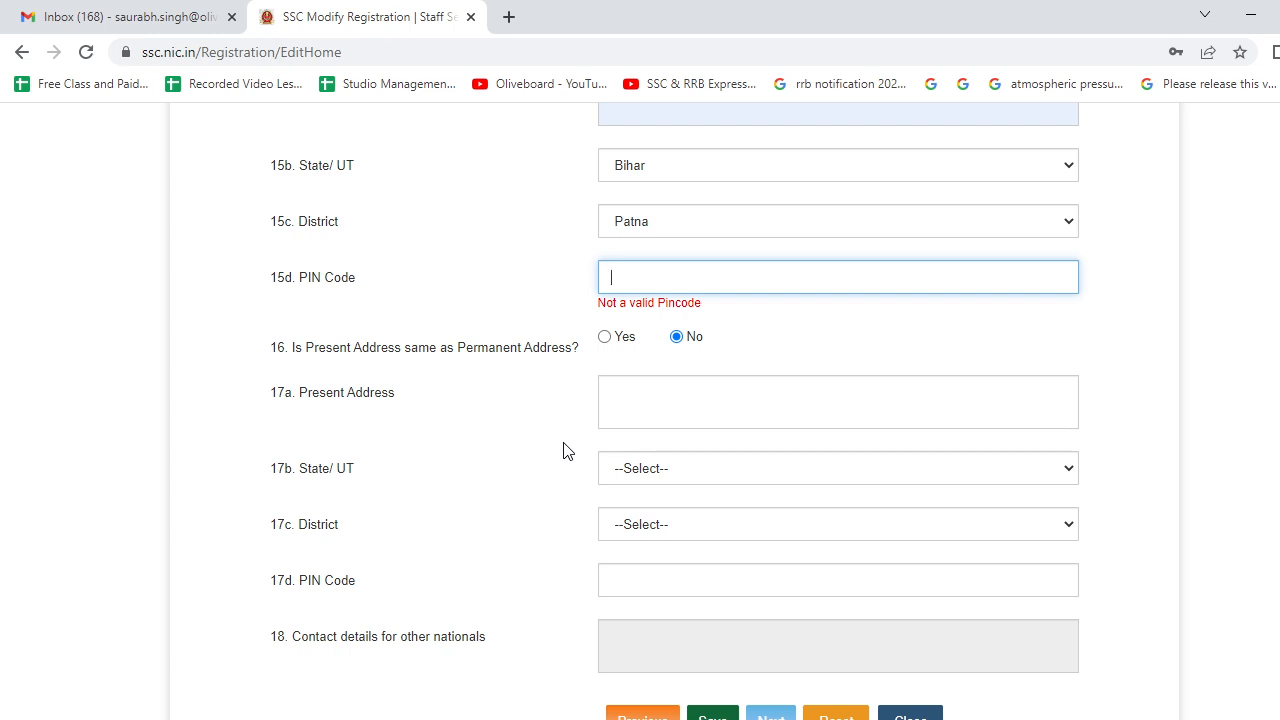
{"action": "type", "text": "800001"}
{"action": "left_click", "coordinate": [590, 350]}
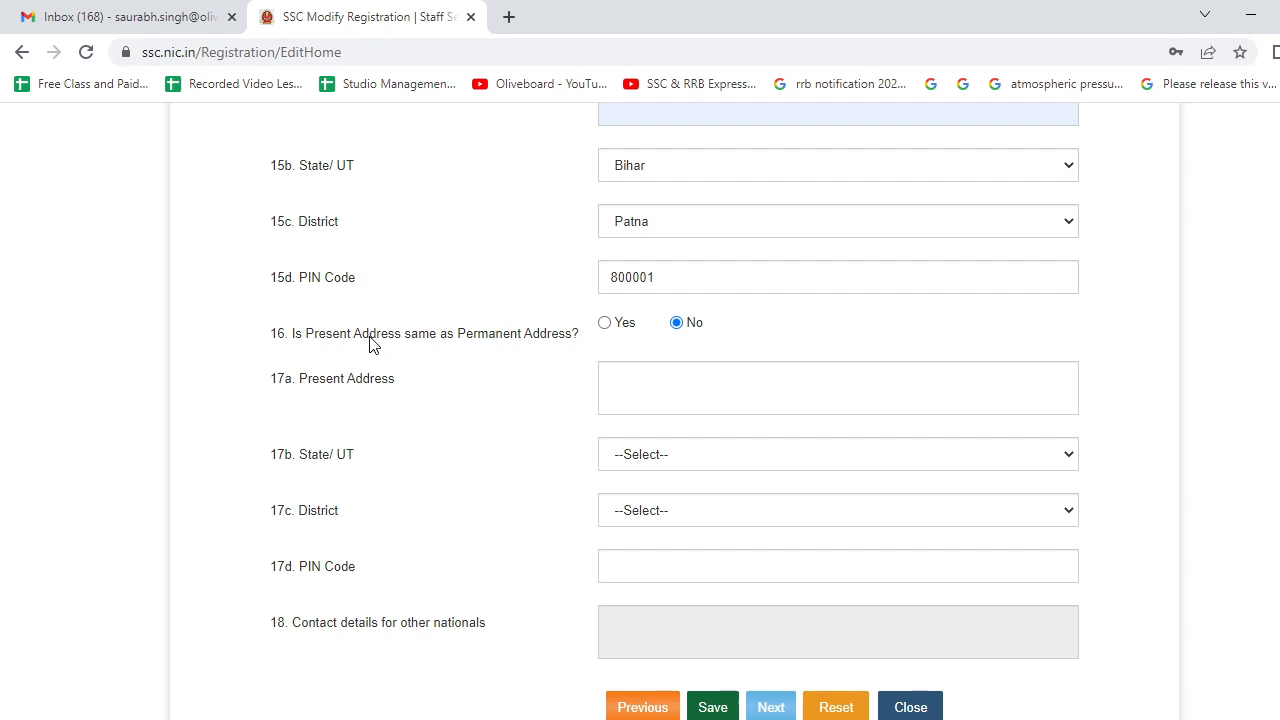
- Set the present address to match the permanent address, then try saving and dismiss the invalid-address warning
{"action": "left_click", "coordinate": [605, 325]}
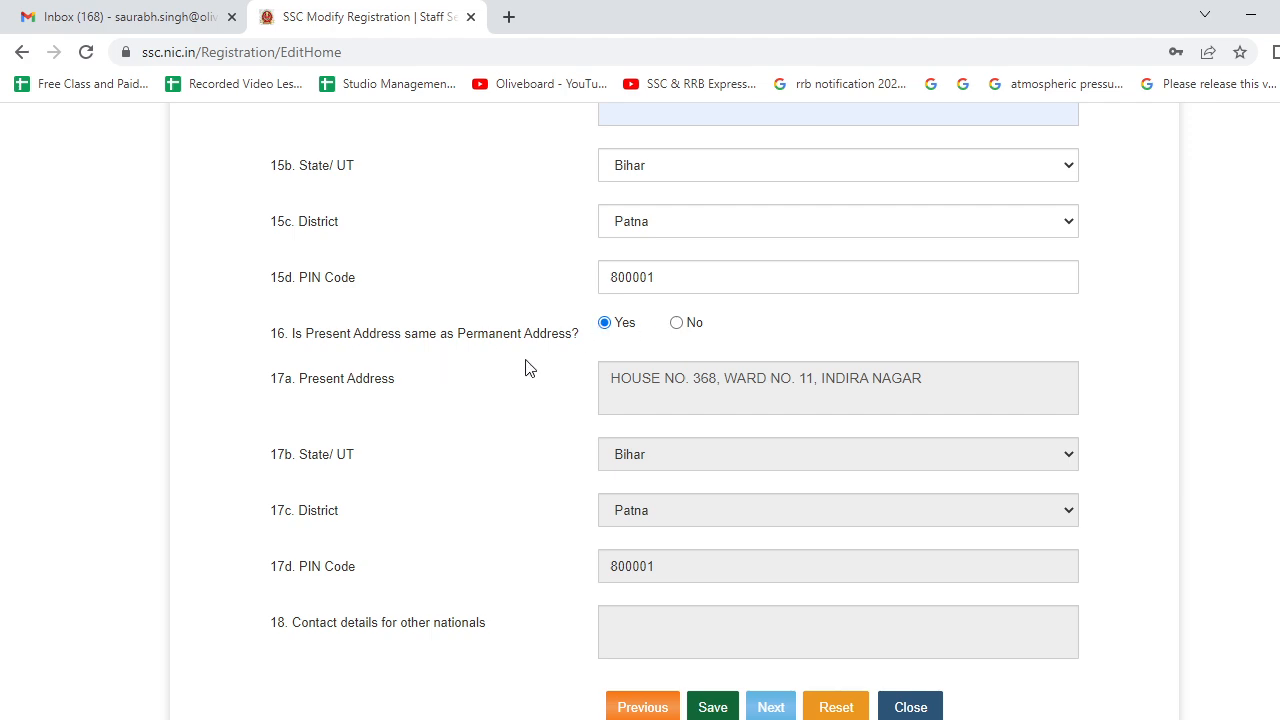
{"action": "scroll", "coordinate": [527, 367], "scroll_direction": "up", "scroll_amount": 2}
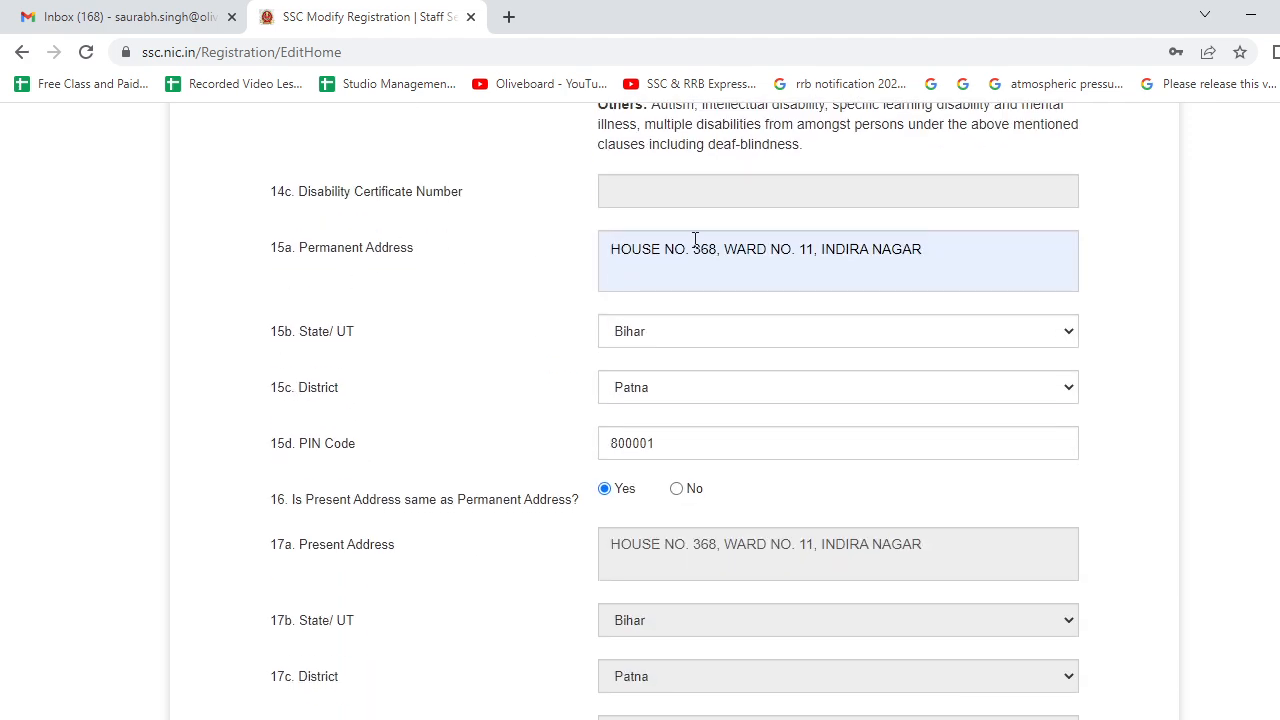
{"action": "scroll", "coordinate": [583, 374], "scroll_direction": "down", "scroll_amount": 4}
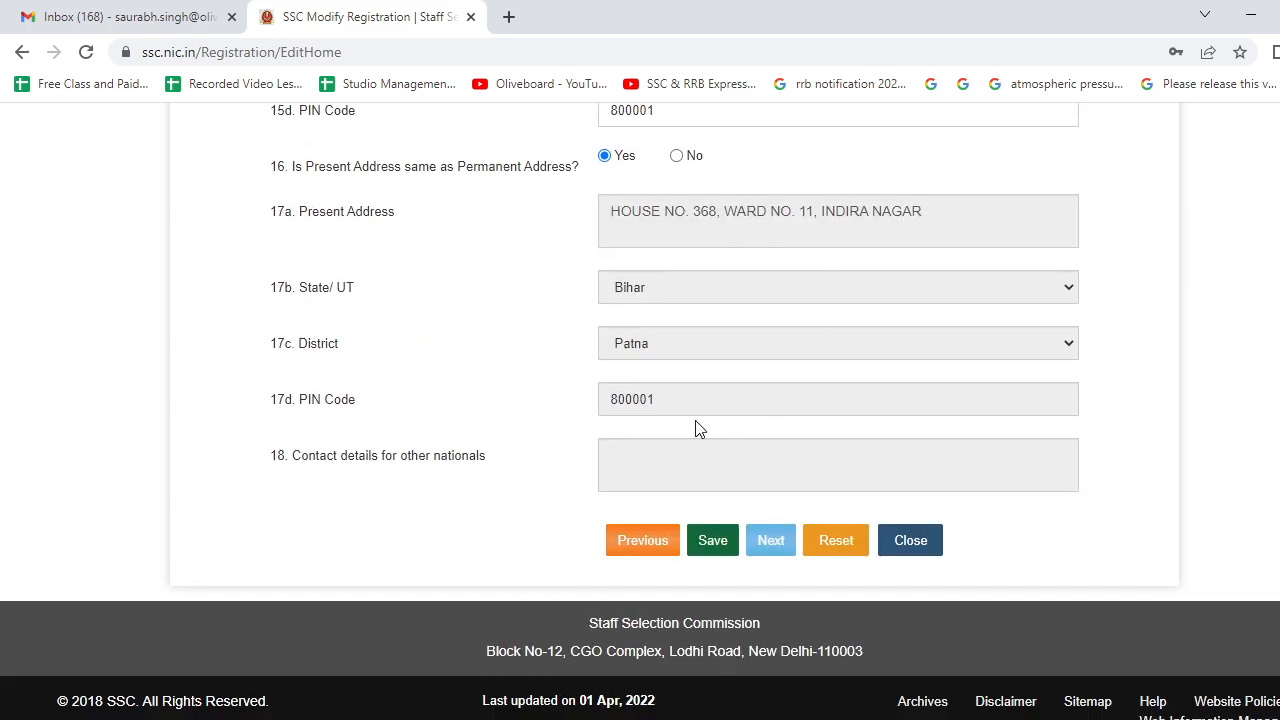
{"action": "left_click", "coordinate": [717, 543]}
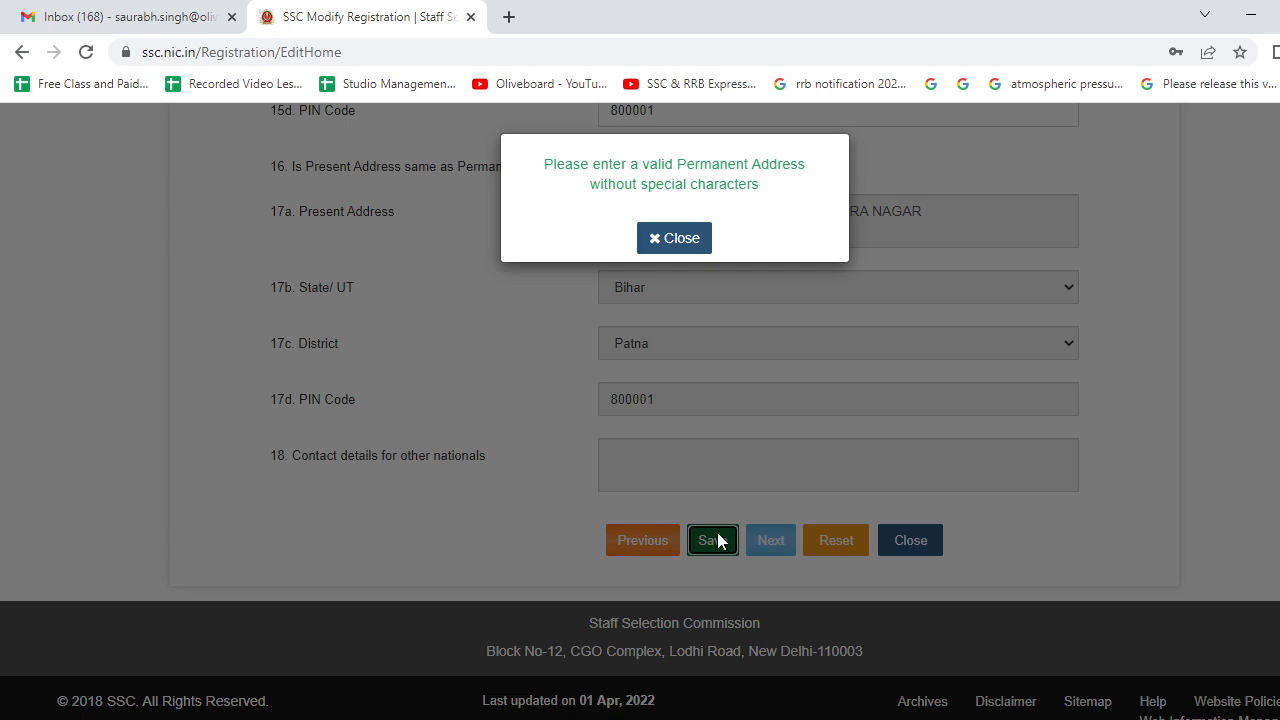
{"action": "left_click", "coordinate": [657, 242]}
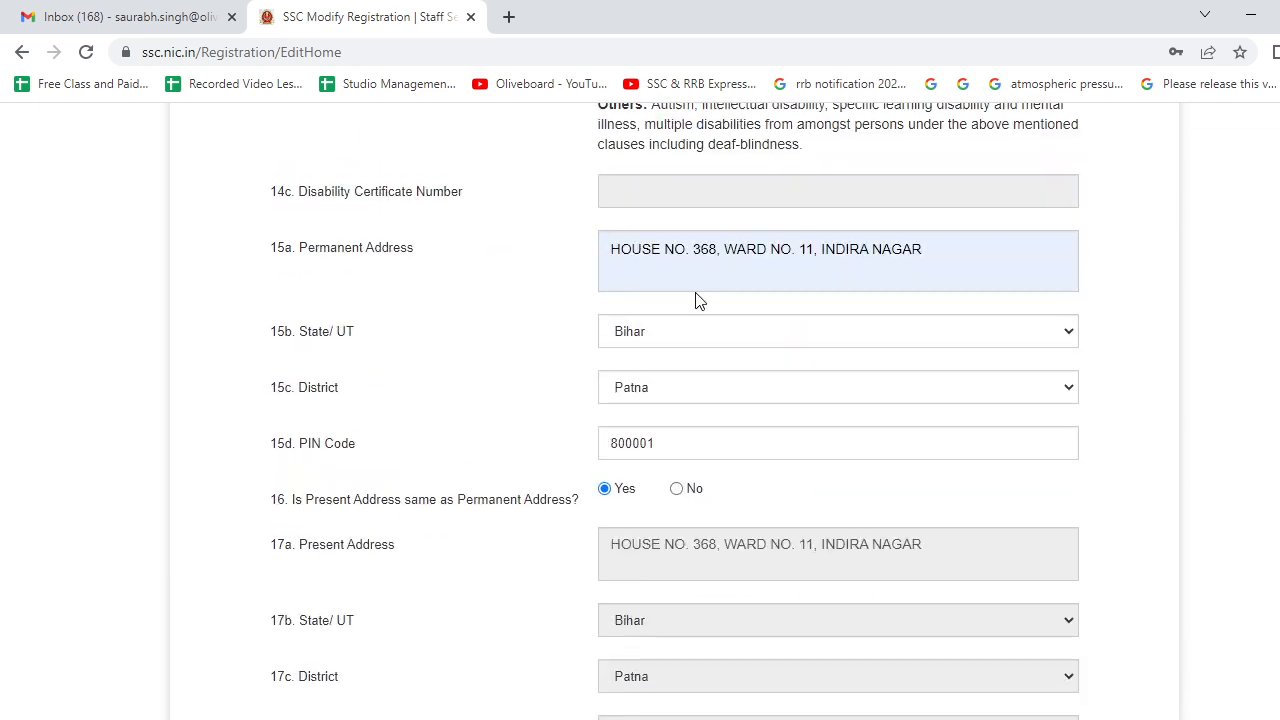
{"action": "left_click", "coordinate": [691, 254]}
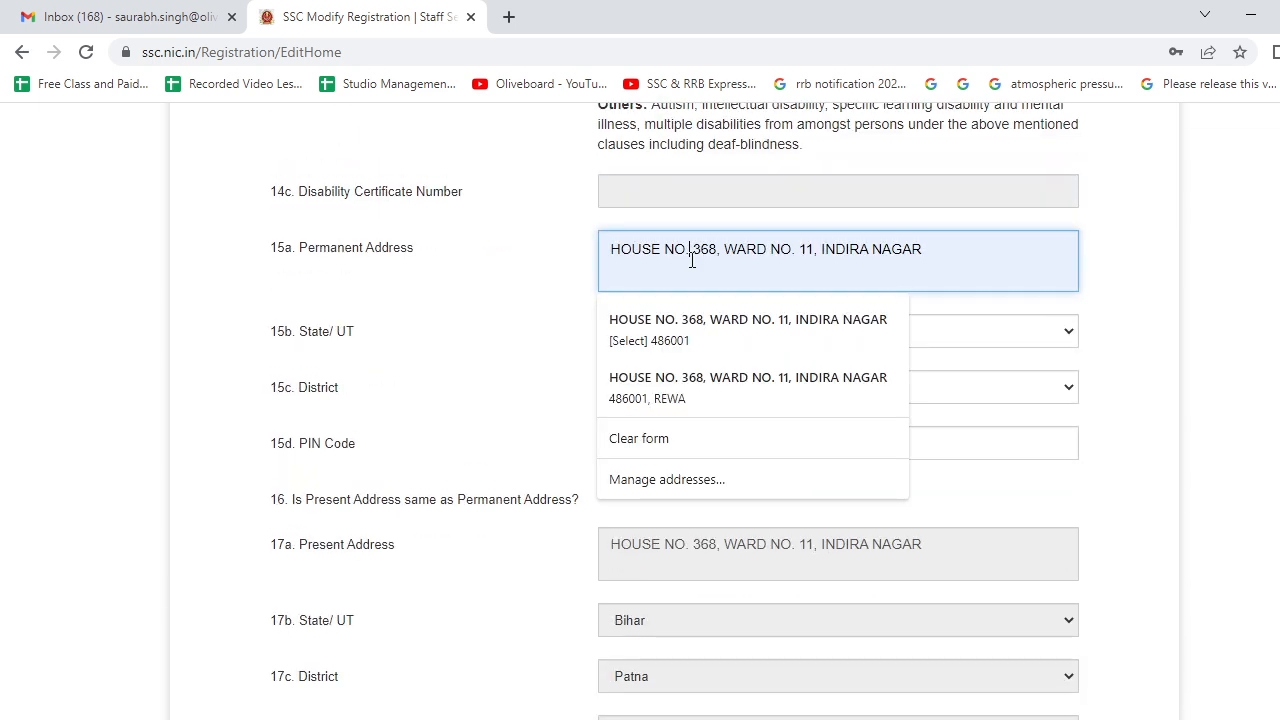
{"action": "key", "text": "BackSpace"}
{"action": "left_click", "coordinate": [719, 251]}
{"action": "key", "text": "BackSpace"}
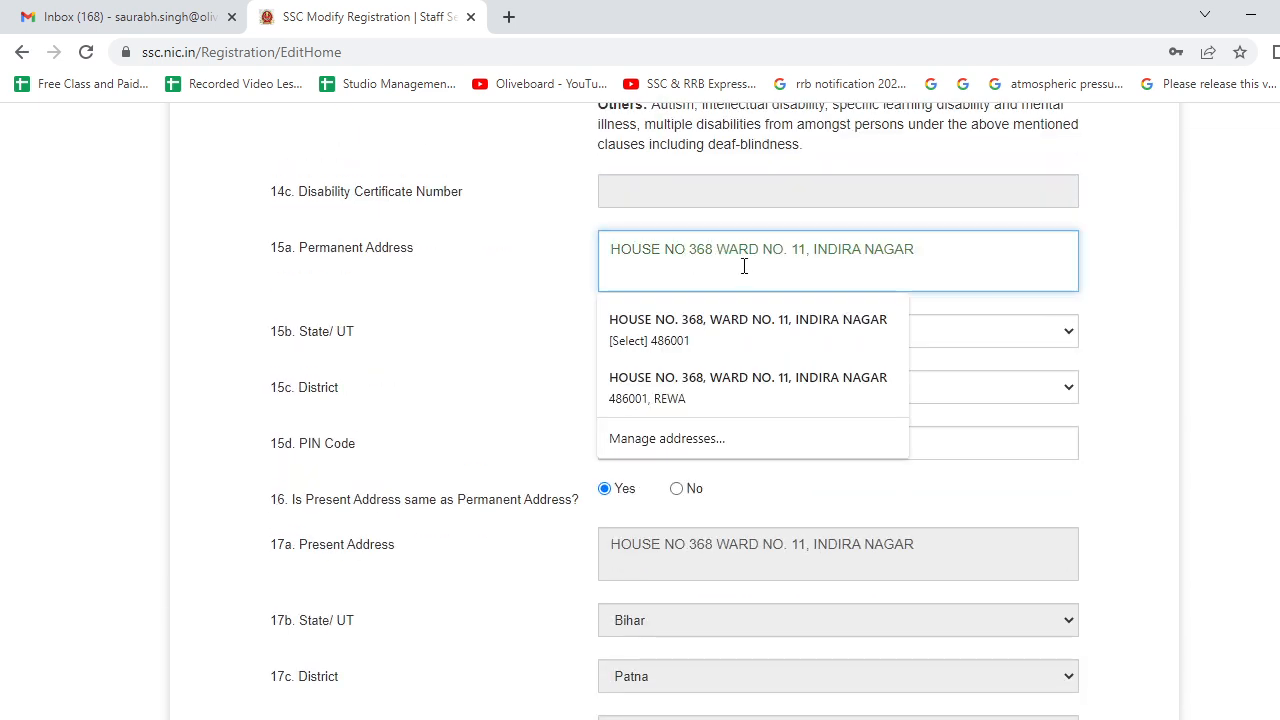
{"action": "left_click", "coordinate": [788, 246]}
{"action": "key", "text": "BackSpace"}
{"action": "left_click", "coordinate": [803, 261]}
{"action": "key", "text": "BackSpace"}
{"action": "left_click", "coordinate": [550, 322]}
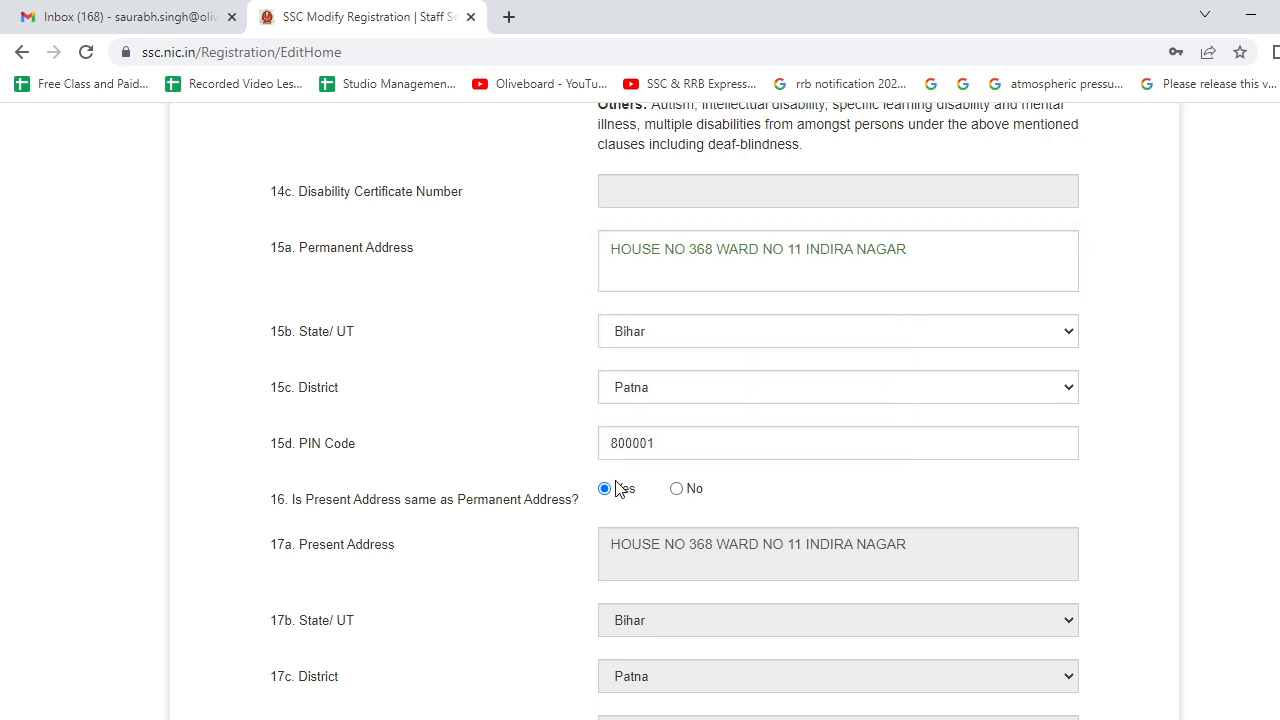
{"action": "scroll", "coordinate": [623, 526], "scroll_direction": "down", "scroll_amount": 4}
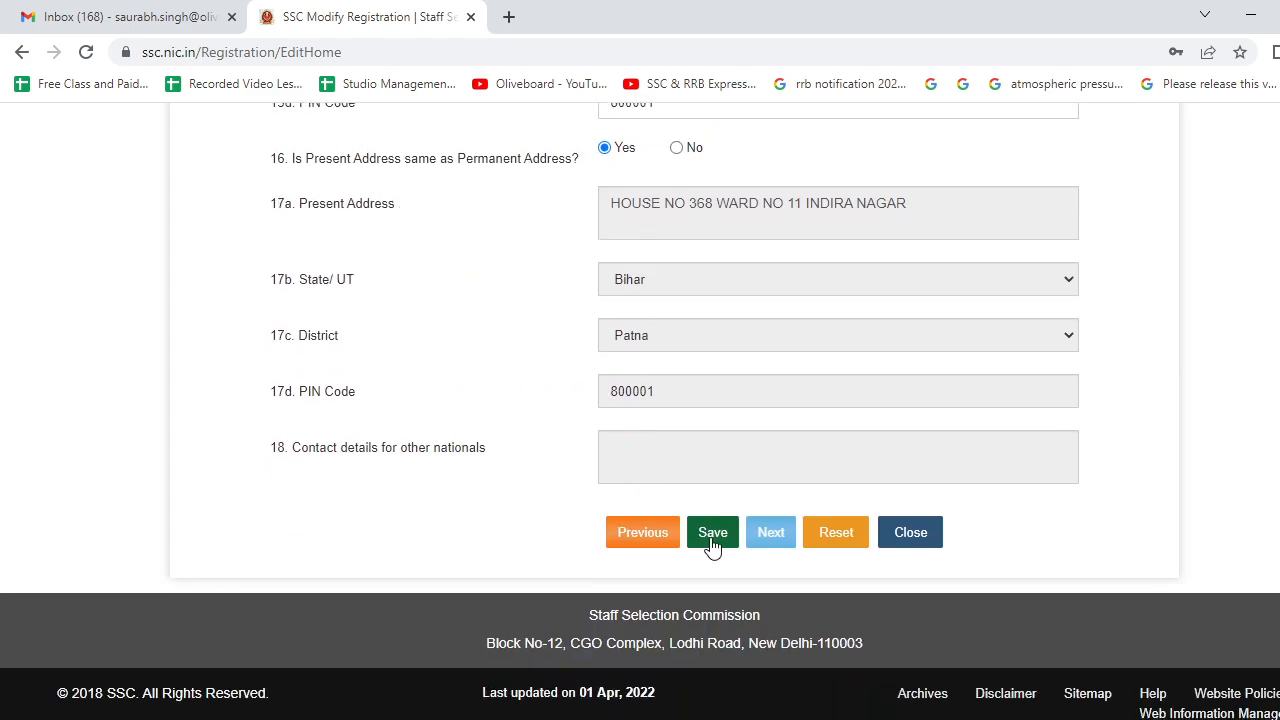
- Save the additional and contact details and close the 'saved successfully' popup
{"action": "left_click", "coordinate": [711, 536]}
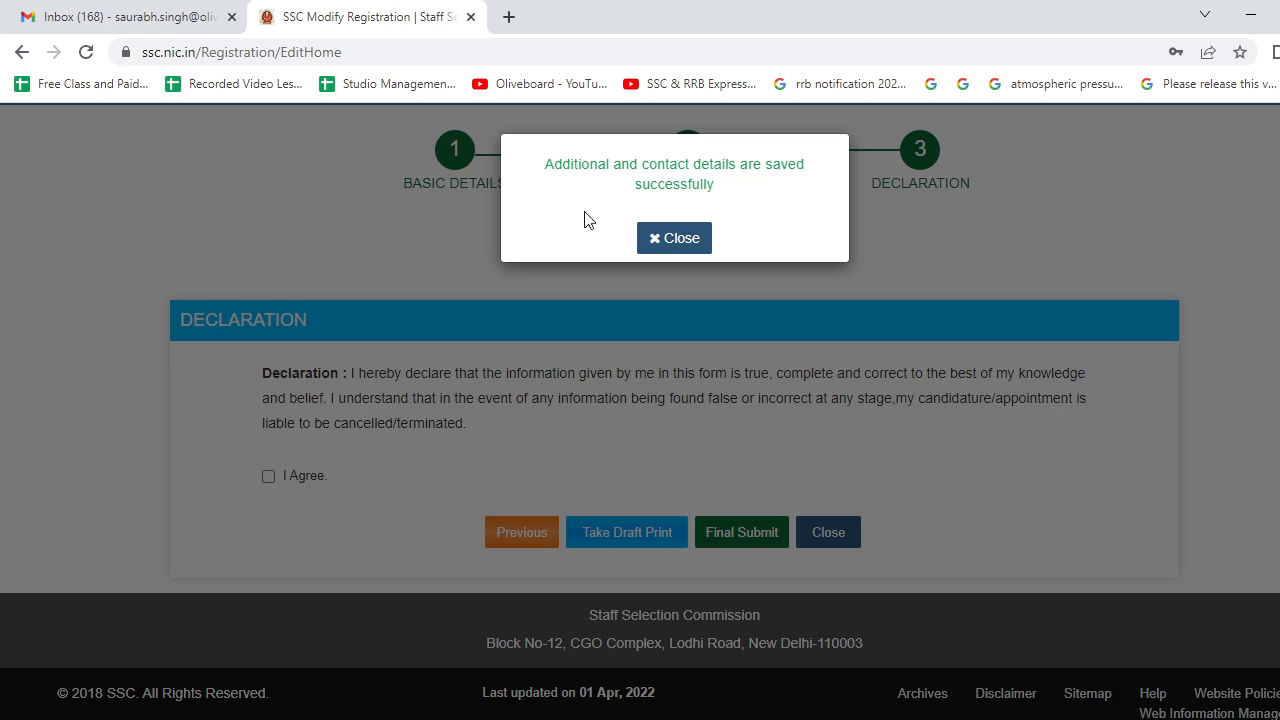
{"action": "left_click", "coordinate": [667, 252]}
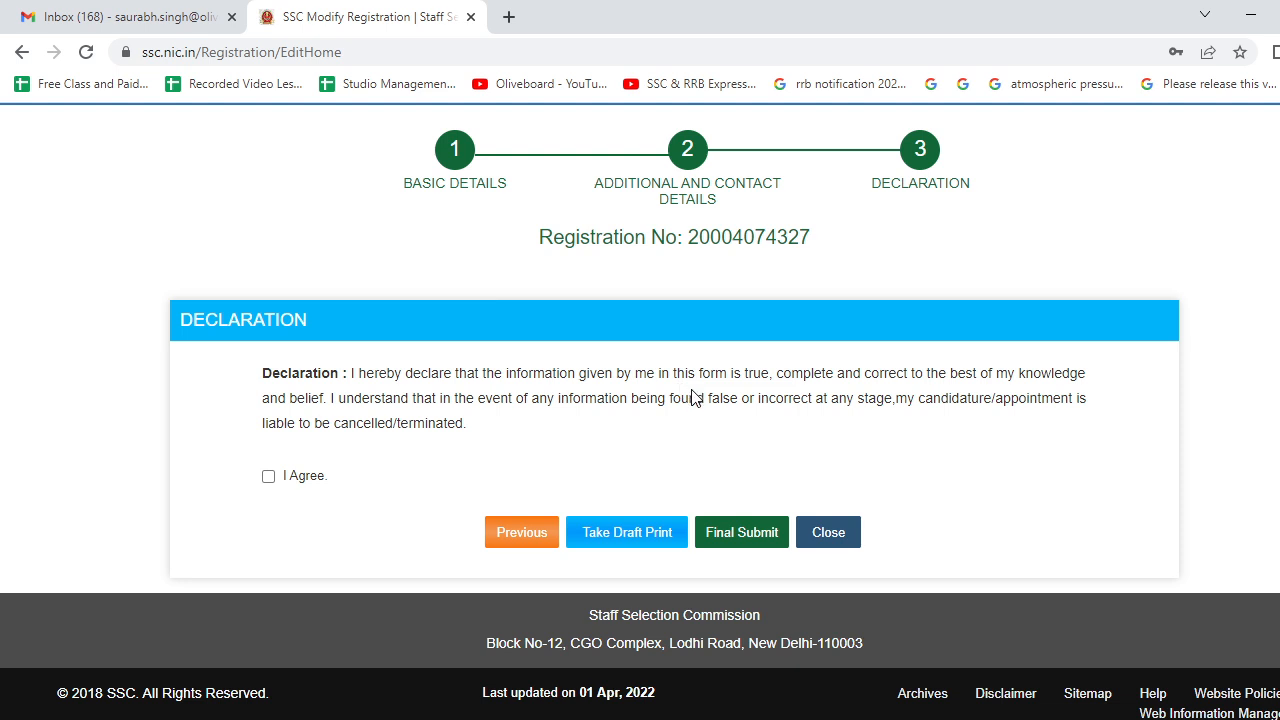
{"action": "scroll", "coordinate": [695, 398], "scroll_direction": "up", "scroll_amount": 2}
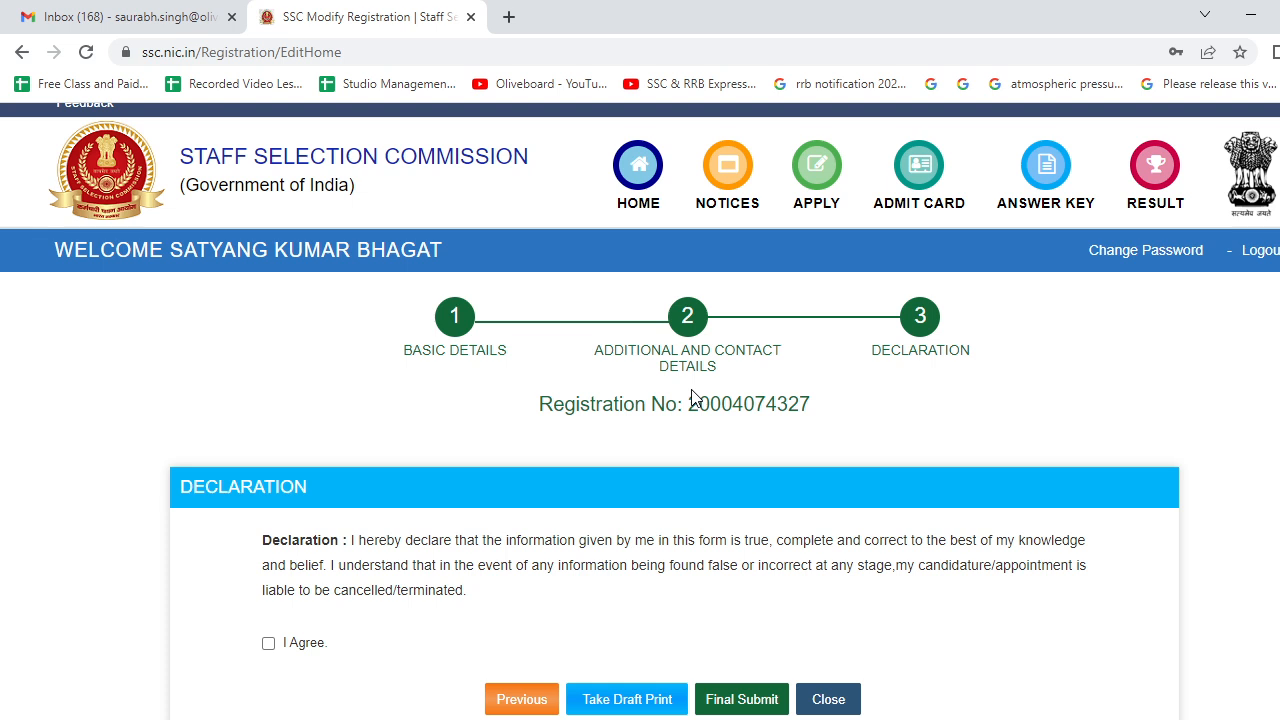
{"action": "scroll", "coordinate": [695, 398], "scroll_direction": "down", "scroll_amount": 3}
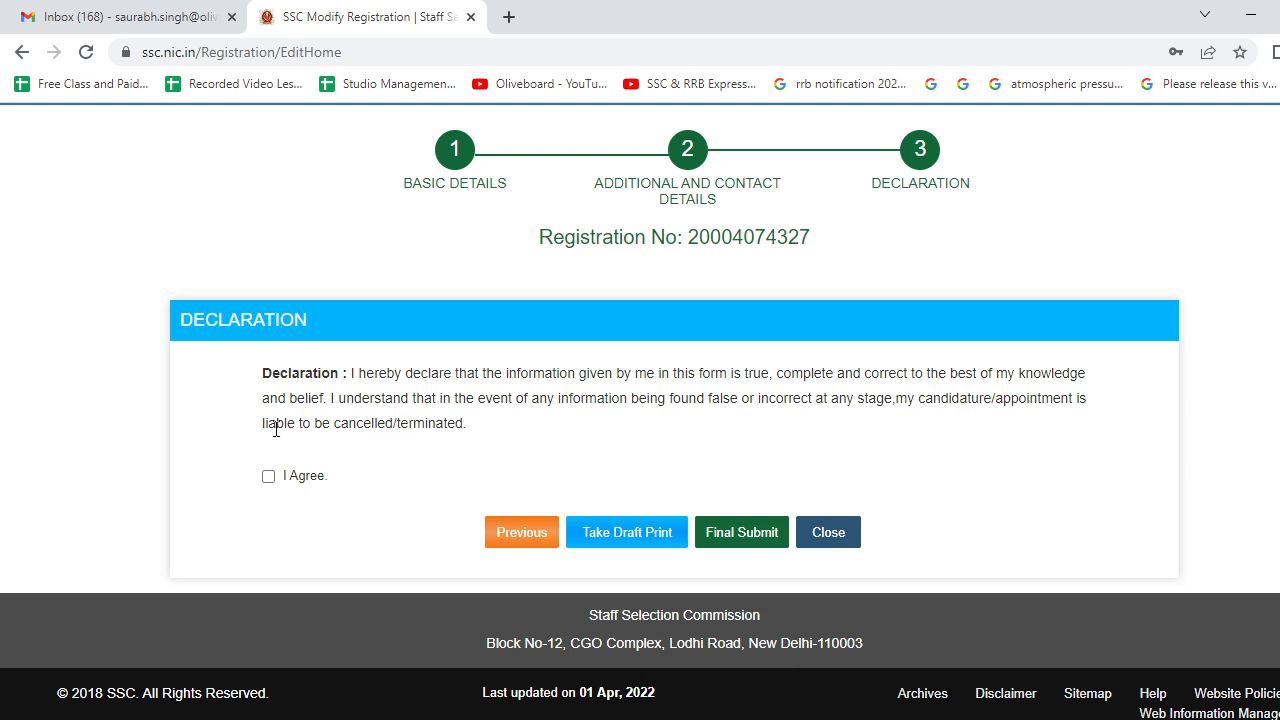
- Tick 'I Agree', choose Final Submit to bring up OTP verification, then switch to OBS Studio
{"action": "left_click", "coordinate": [270, 478]}
{"action": "left_click", "coordinate": [744, 540]}
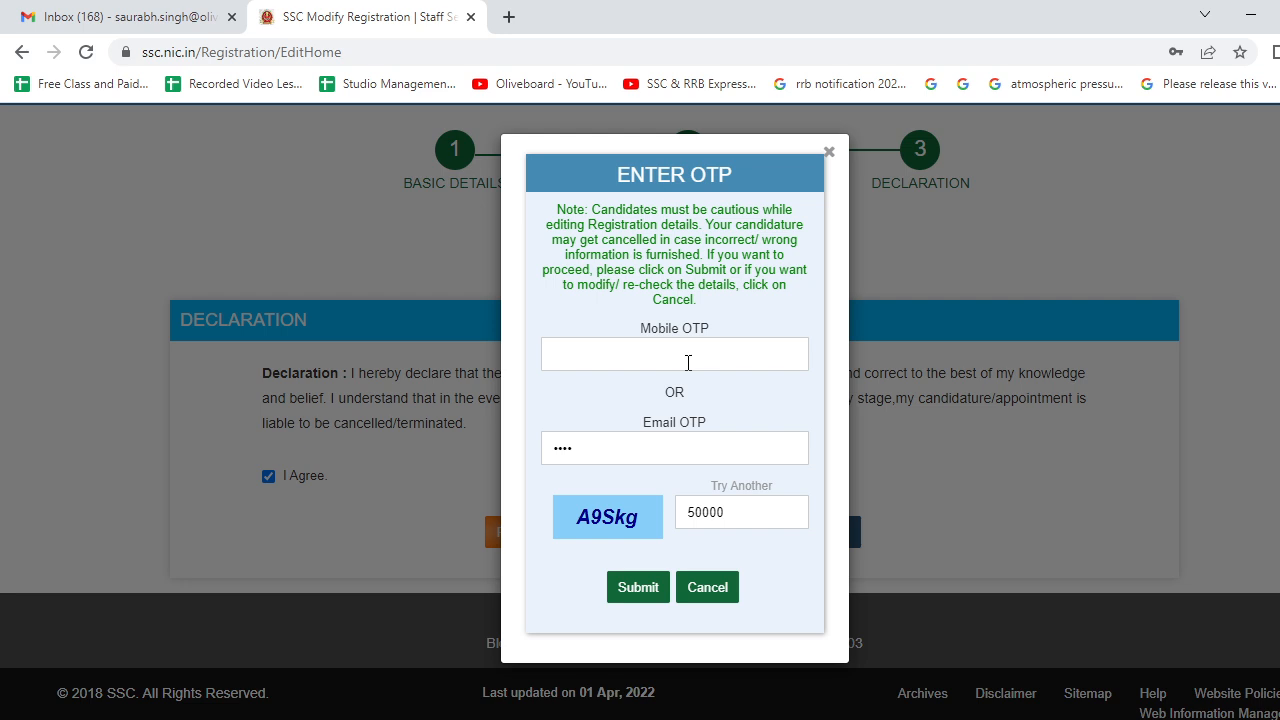
{"action": "left_click", "coordinate": [688, 362]}
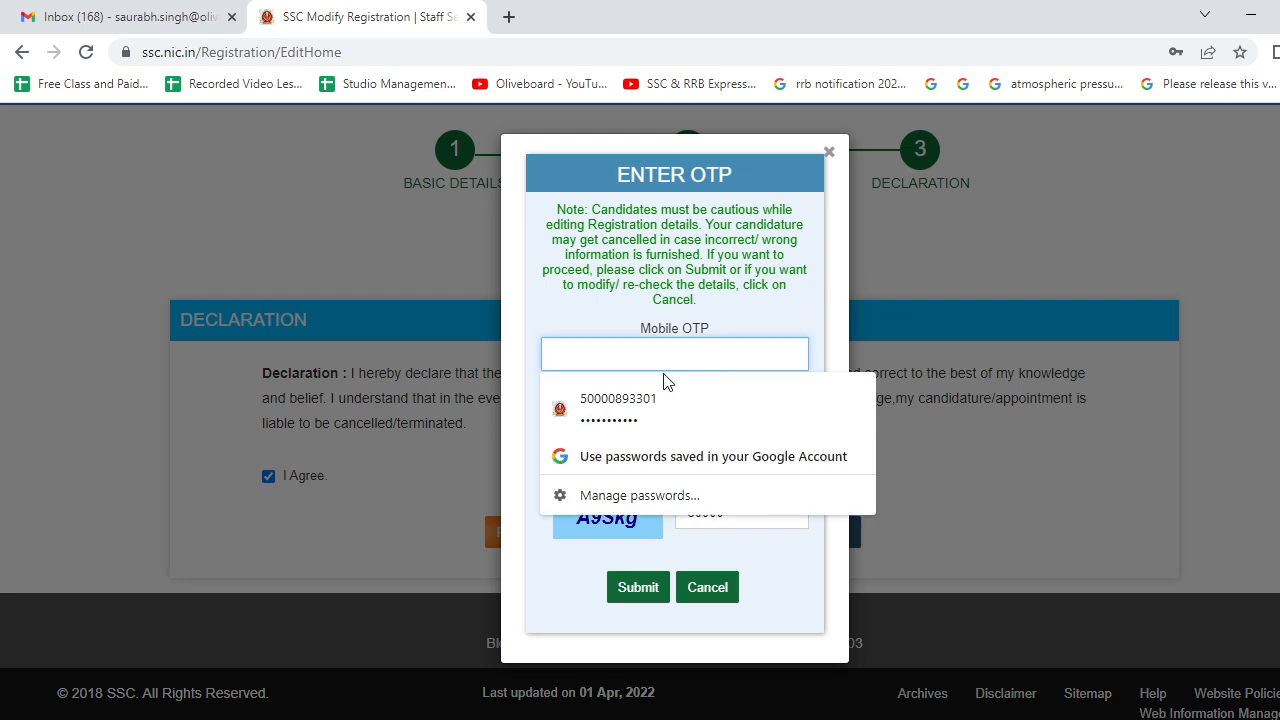
{"action": "left_click", "coordinate": [938, 223]}
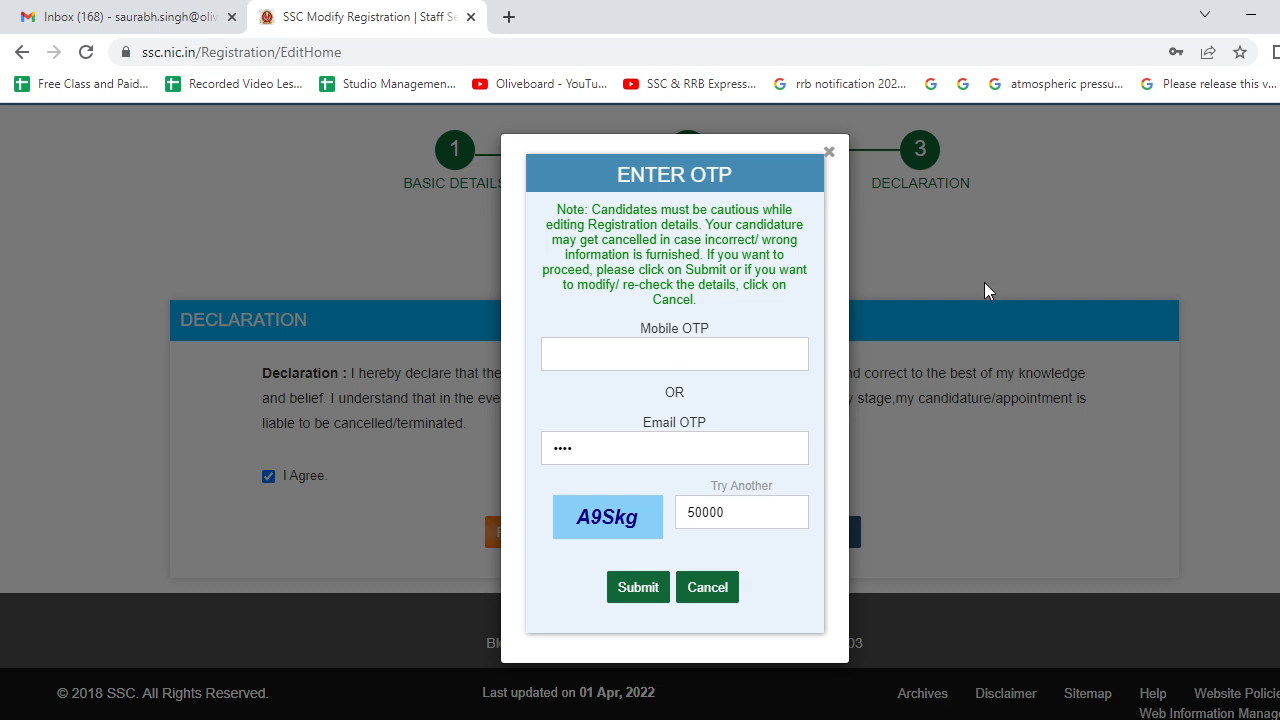
{"action": "key", "text": "alt+Tab"}
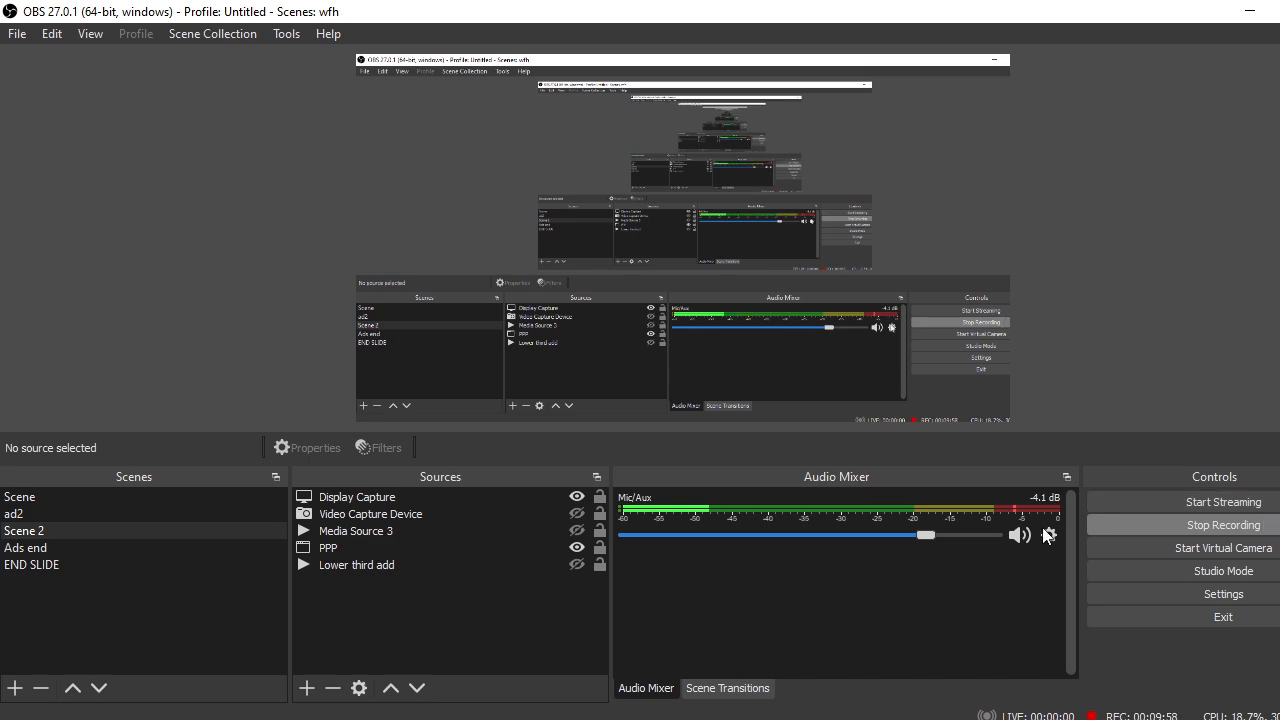
- Mute the OBS Mic/Aux during the pause, later unmute it, and return to Chrome
{"action": "left_click", "coordinate": [1017, 535]}
{"action": "key", "text": "alt+Tab"}
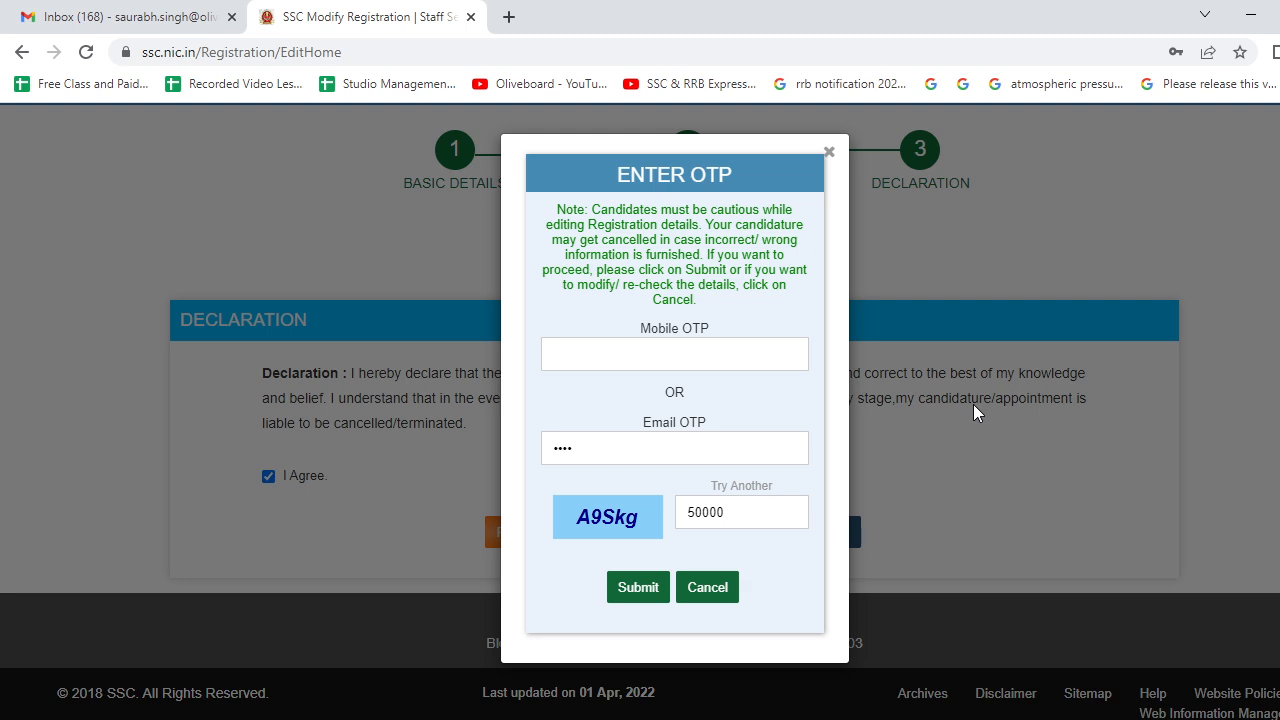
{"action": "key", "text": "alt+Tab"}
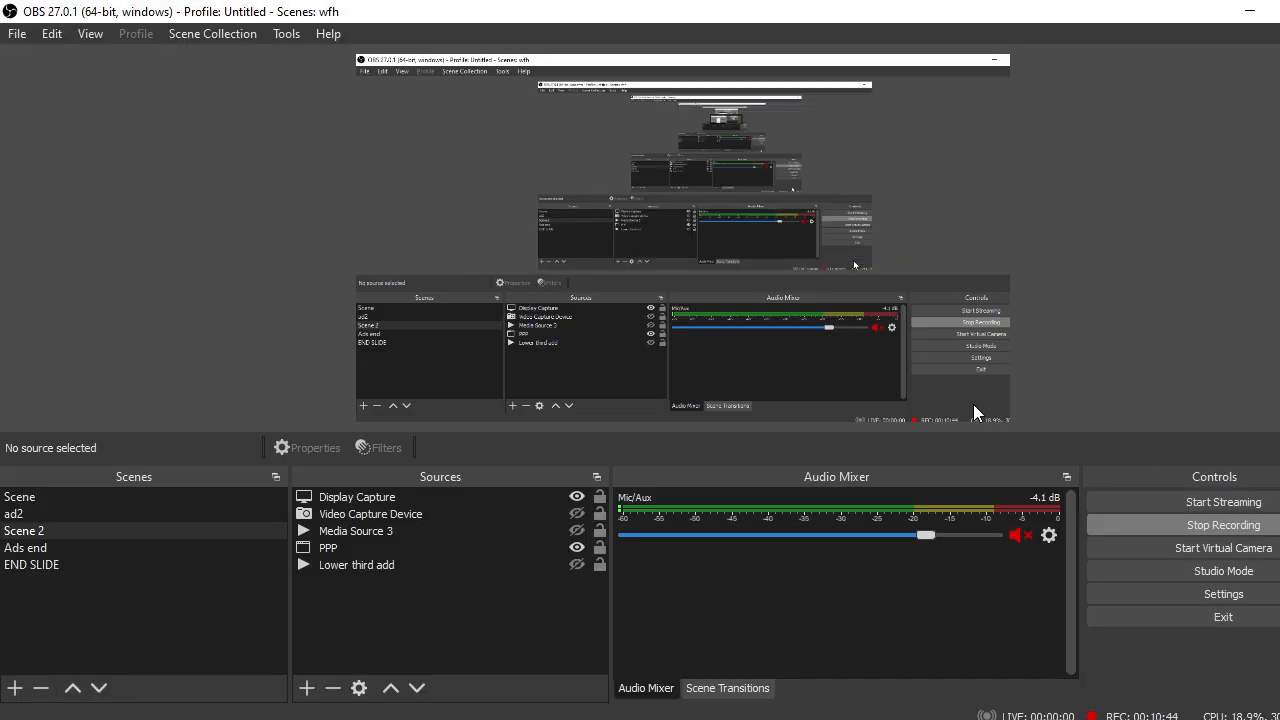
{"action": "left_click", "coordinate": [1017, 536]}
{"action": "key", "text": "alt+Tab"}
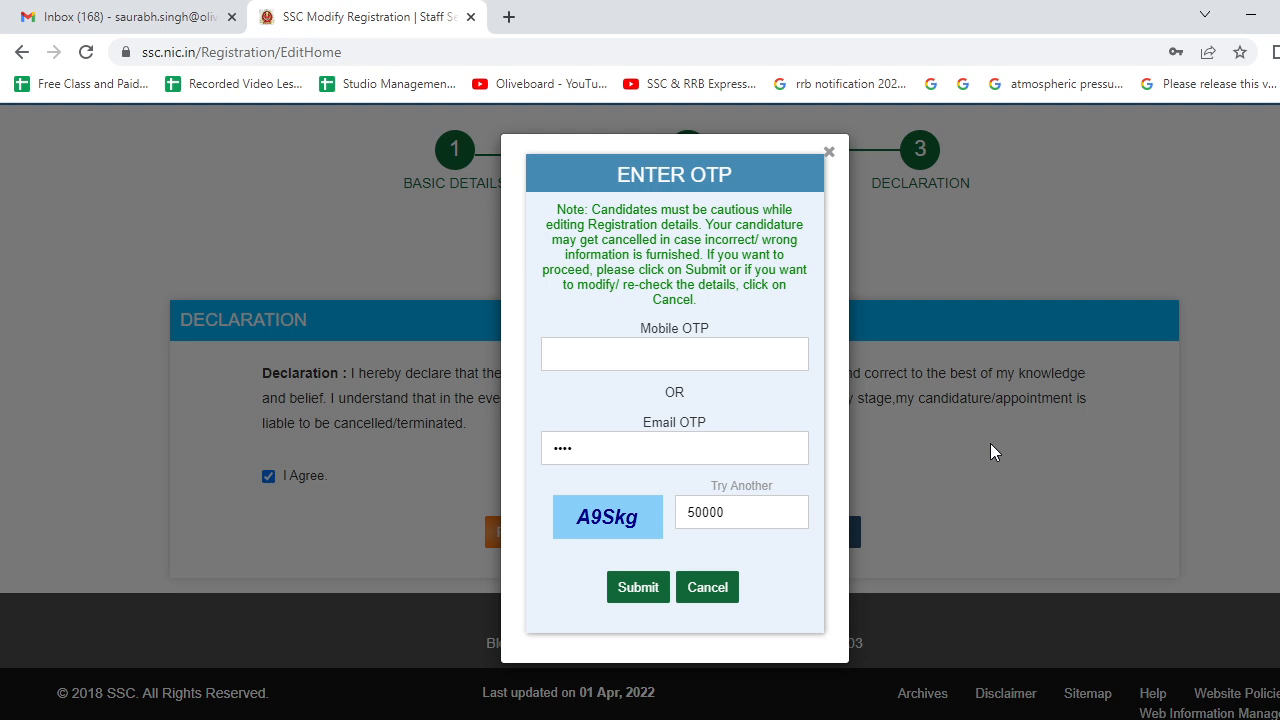
- Enter the mobile OTP, clear the e-mail OTP field, type the displayed captcha, and submit
{"action": "left_click", "coordinate": [677, 357]}
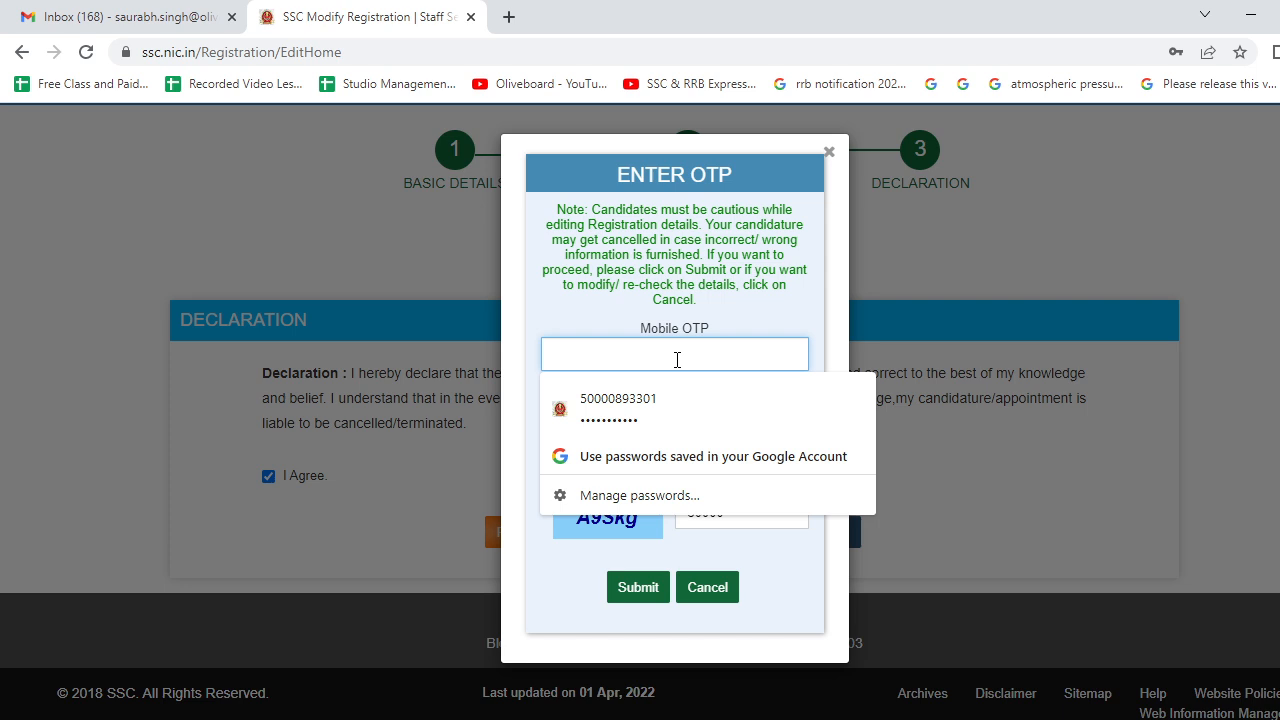
{"action": "type", "text": "••••"}
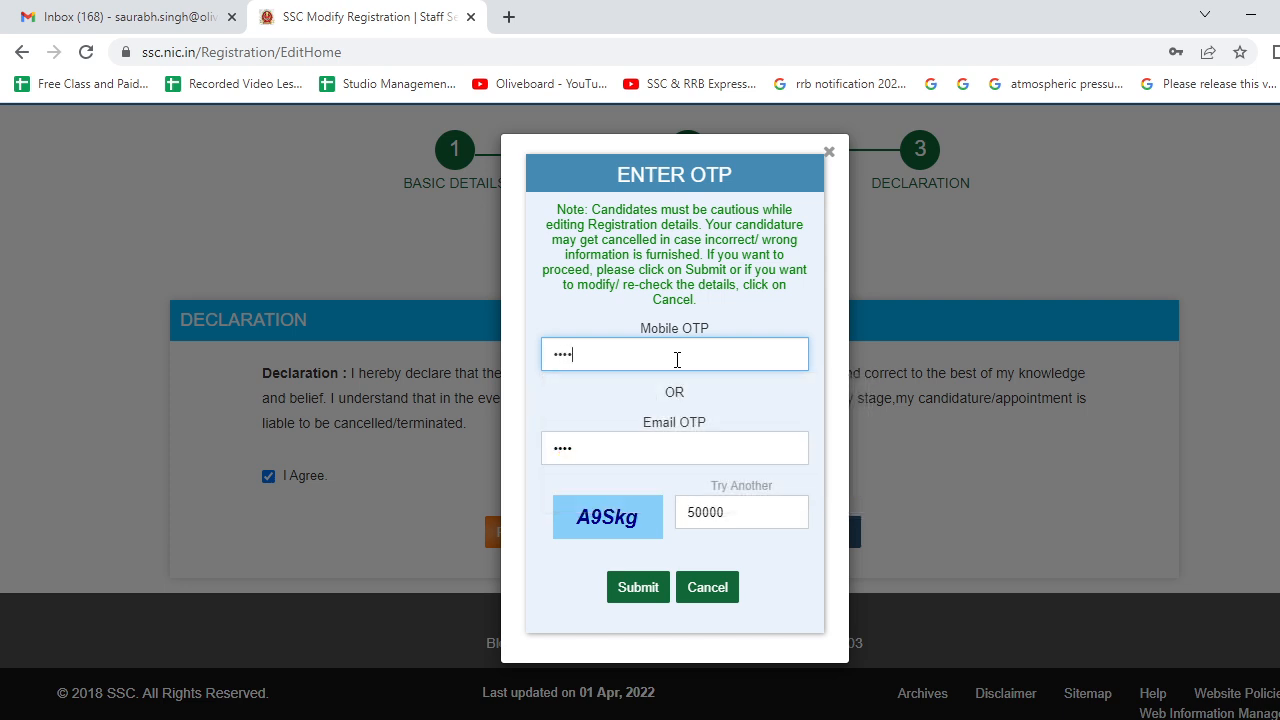
{"action": "double_click", "coordinate": [614, 447]}
{"action": "key", "text": "BackSpace"}
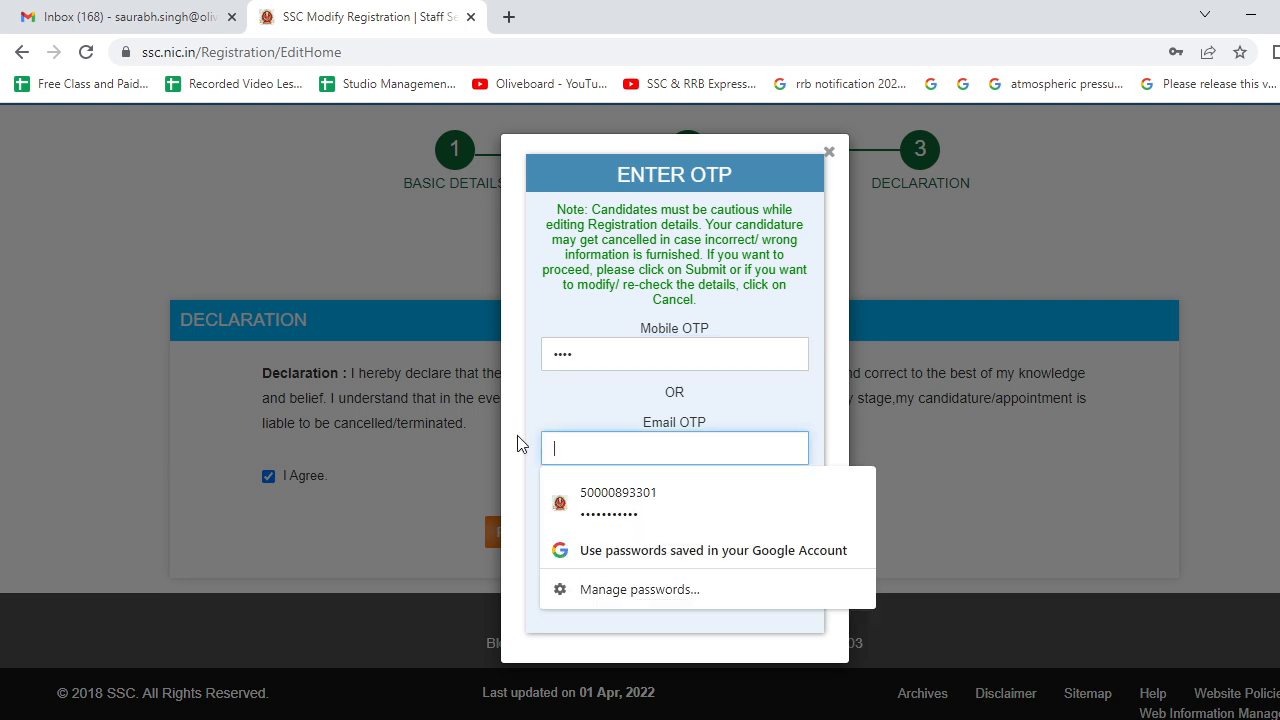
{"action": "left_click", "coordinate": [416, 215]}
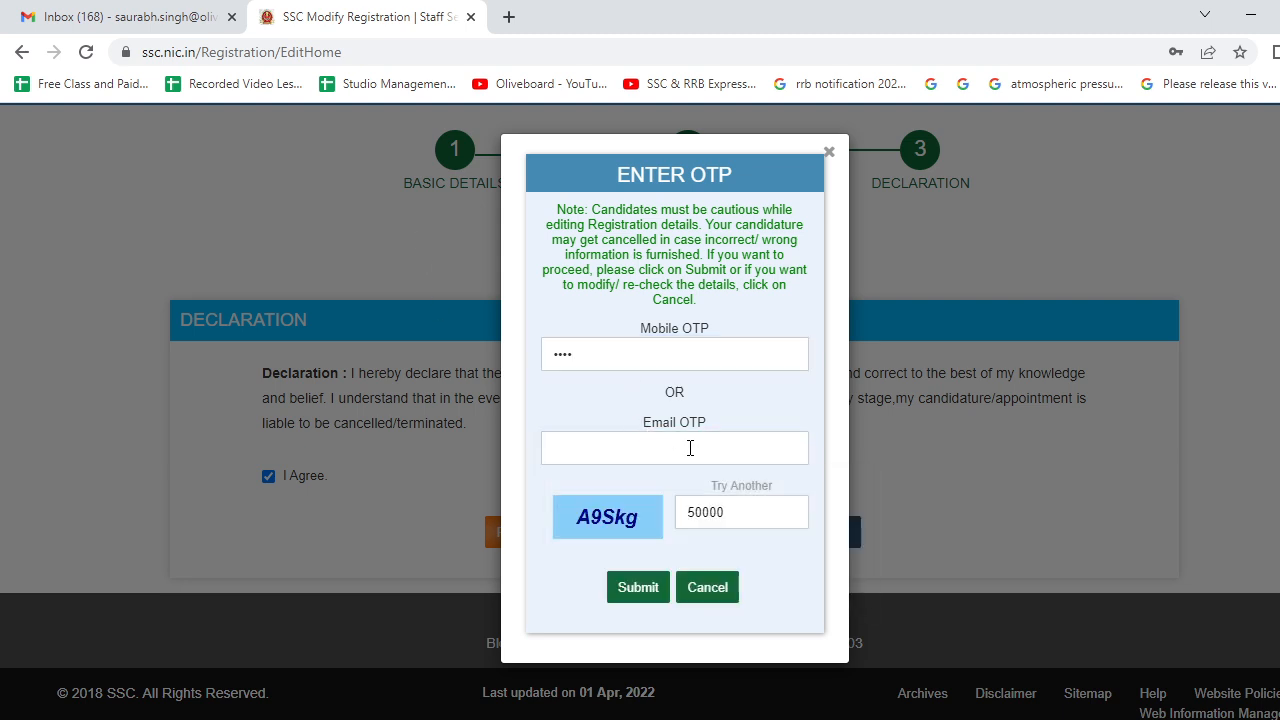
{"action": "double_click", "coordinate": [725, 515]}
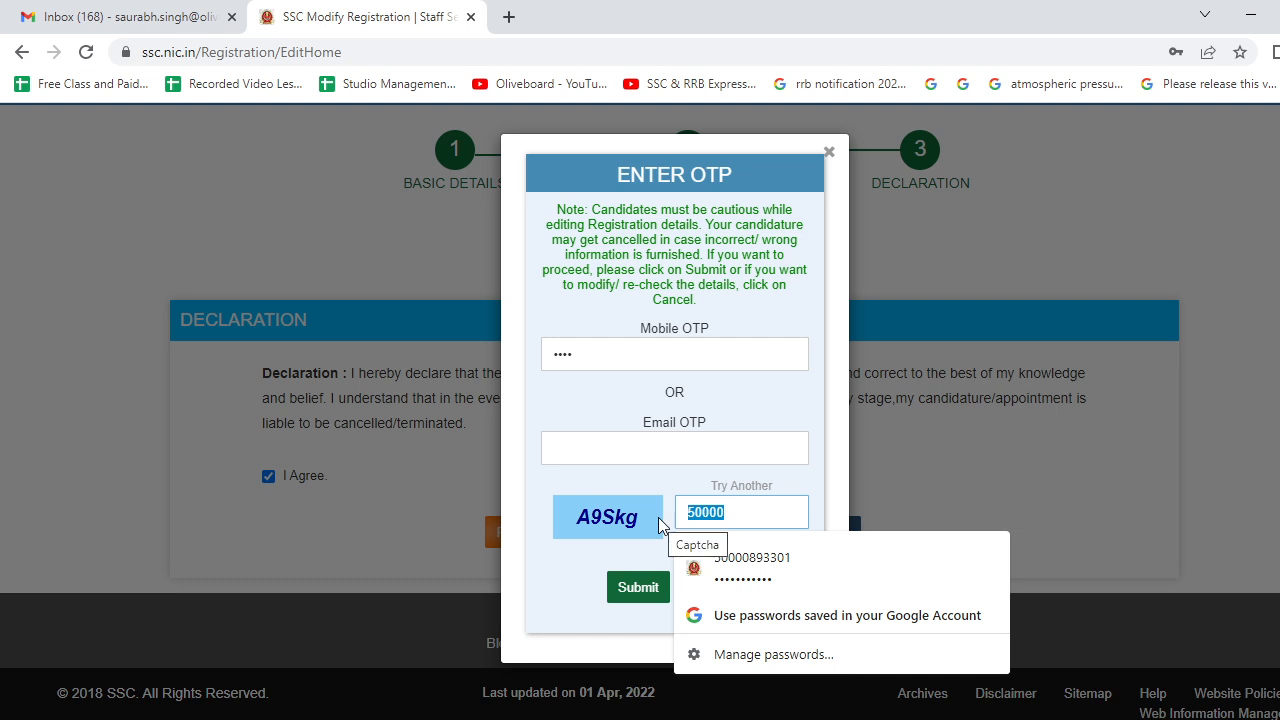
{"action": "type", "text": "A9"}
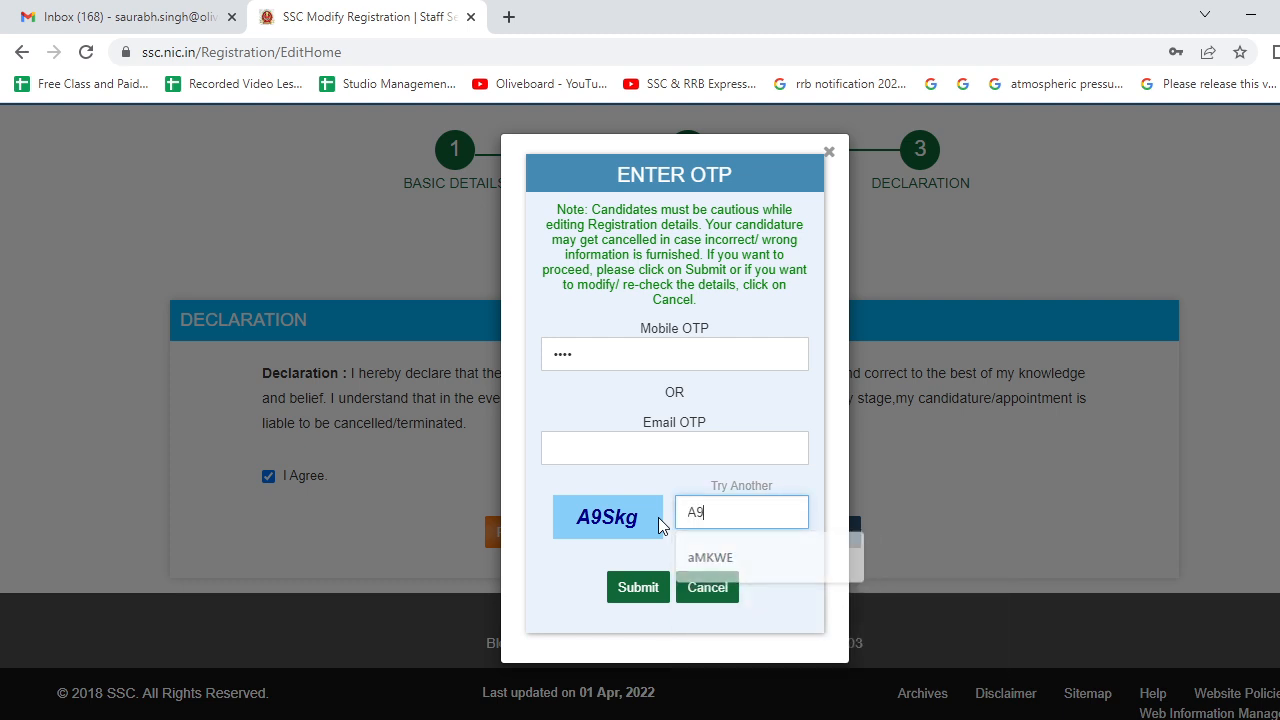
{"action": "type", "text": "Skg"}
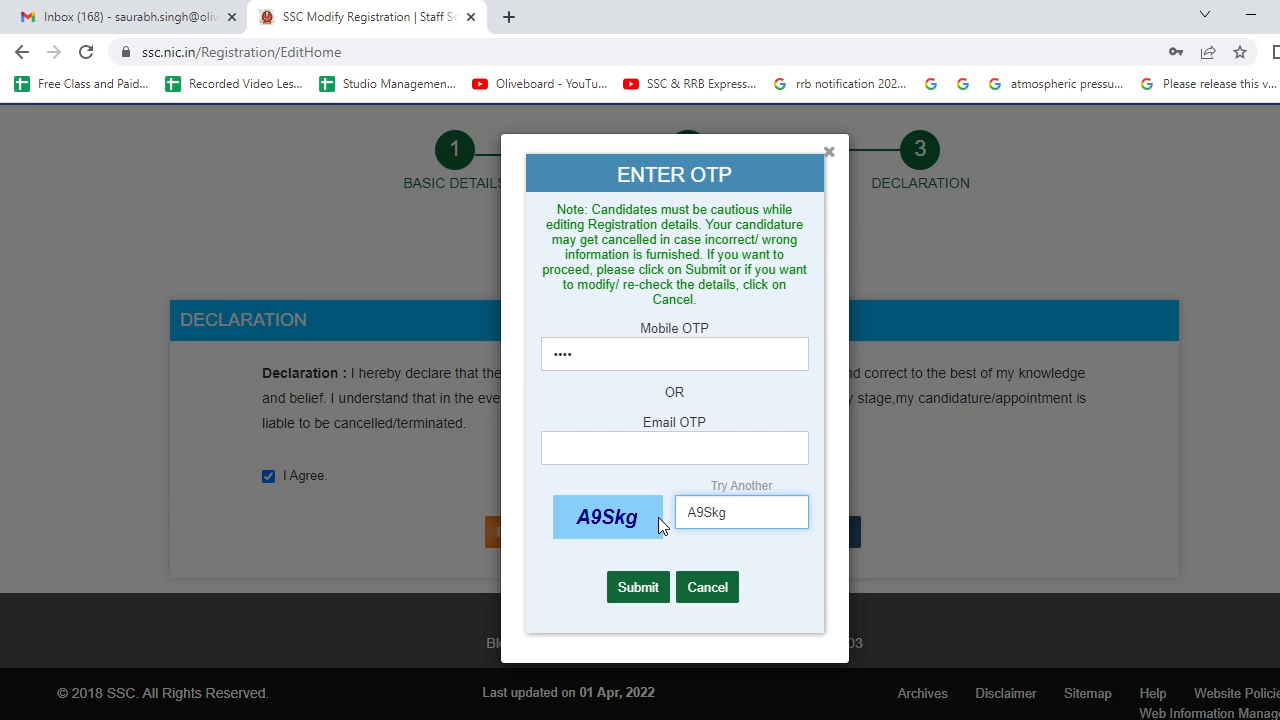
{"action": "left_click", "coordinate": [643, 588]}
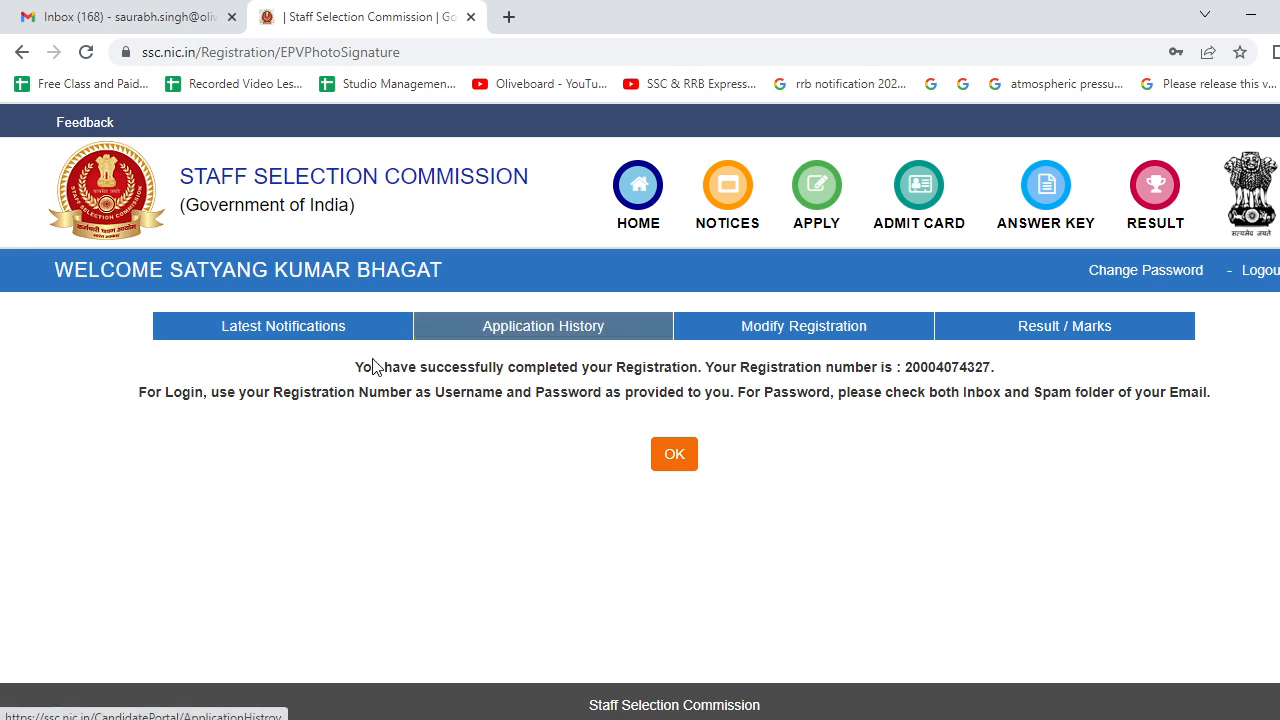
- Acknowledge the registration success message and choose Apply under the MTS 2021 exam notification
{"action": "left_click", "coordinate": [684, 465]}
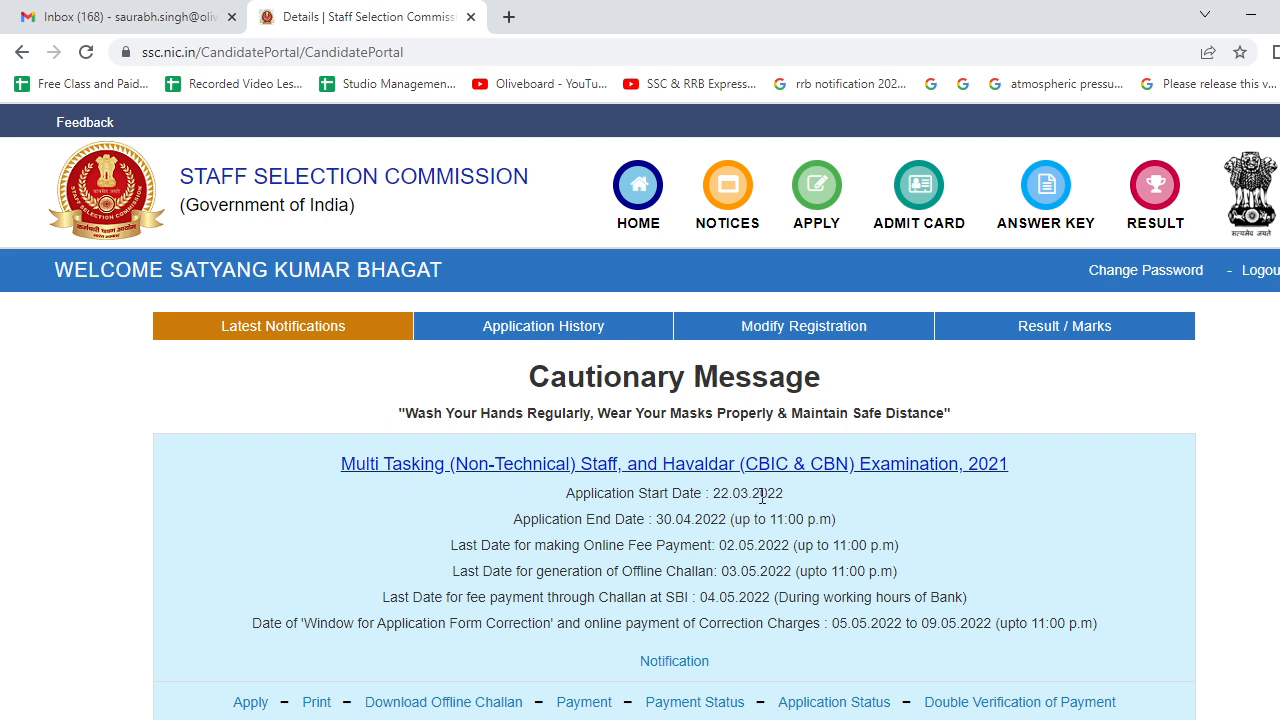
{"action": "scroll", "coordinate": [762, 496], "scroll_direction": "down", "scroll_amount": 2}
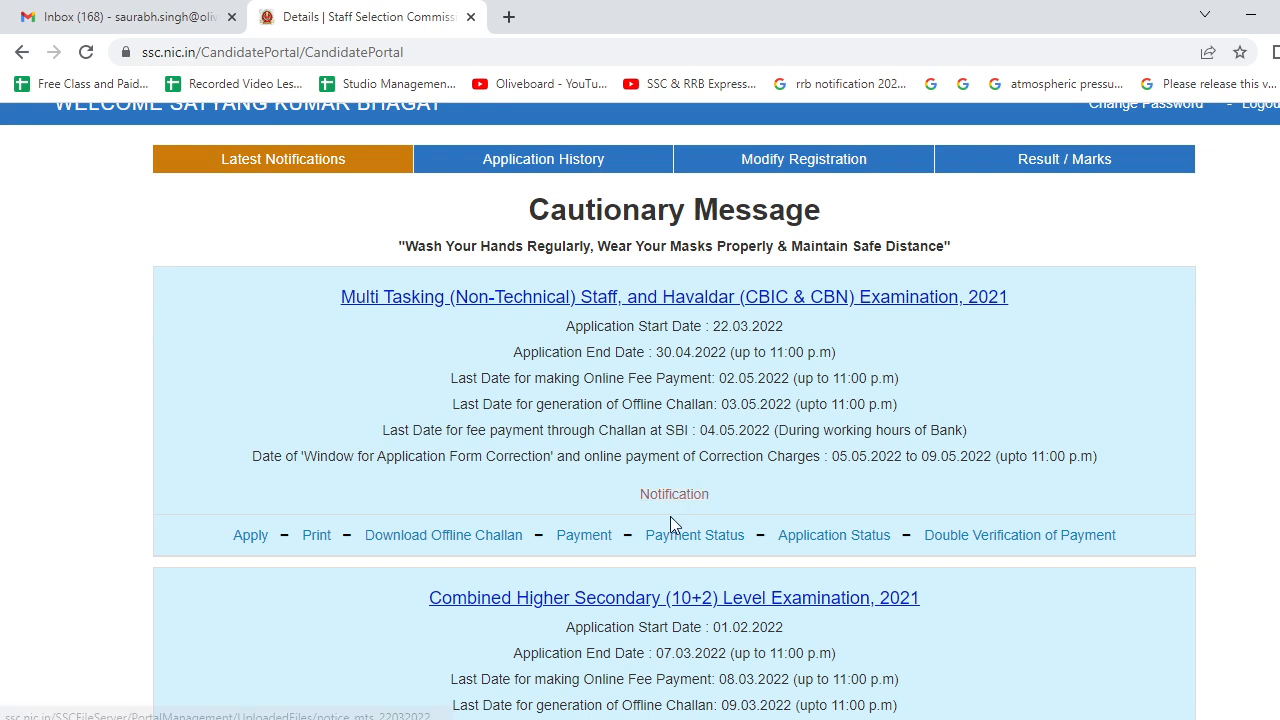
{"action": "left_click", "coordinate": [251, 536]}
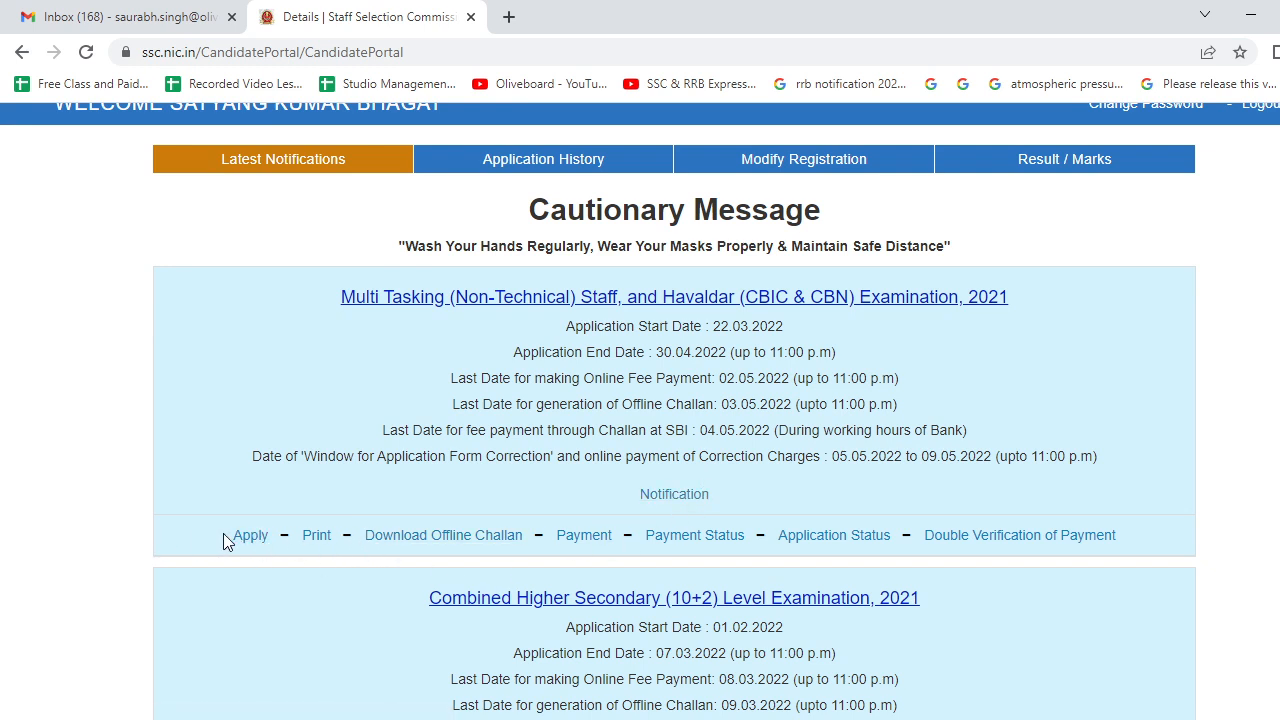
{"action": "left_click", "coordinate": [251, 537]}
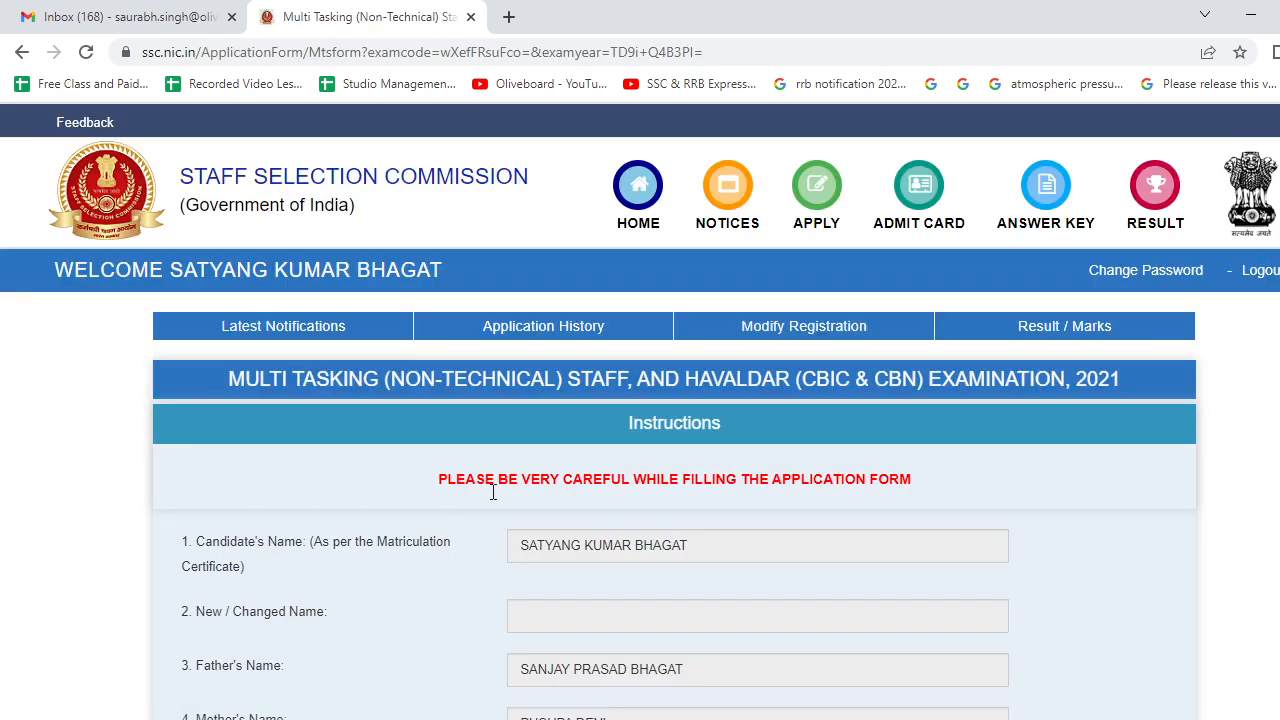
- Choose exam centres CR-Patna(3206), CR-Kanpur(3009) and CR-Lucknow(3010) as preferences 1, 2 and 3
{"action": "scroll", "coordinate": [530, 510], "scroll_direction": "down", "scroll_amount": 2}
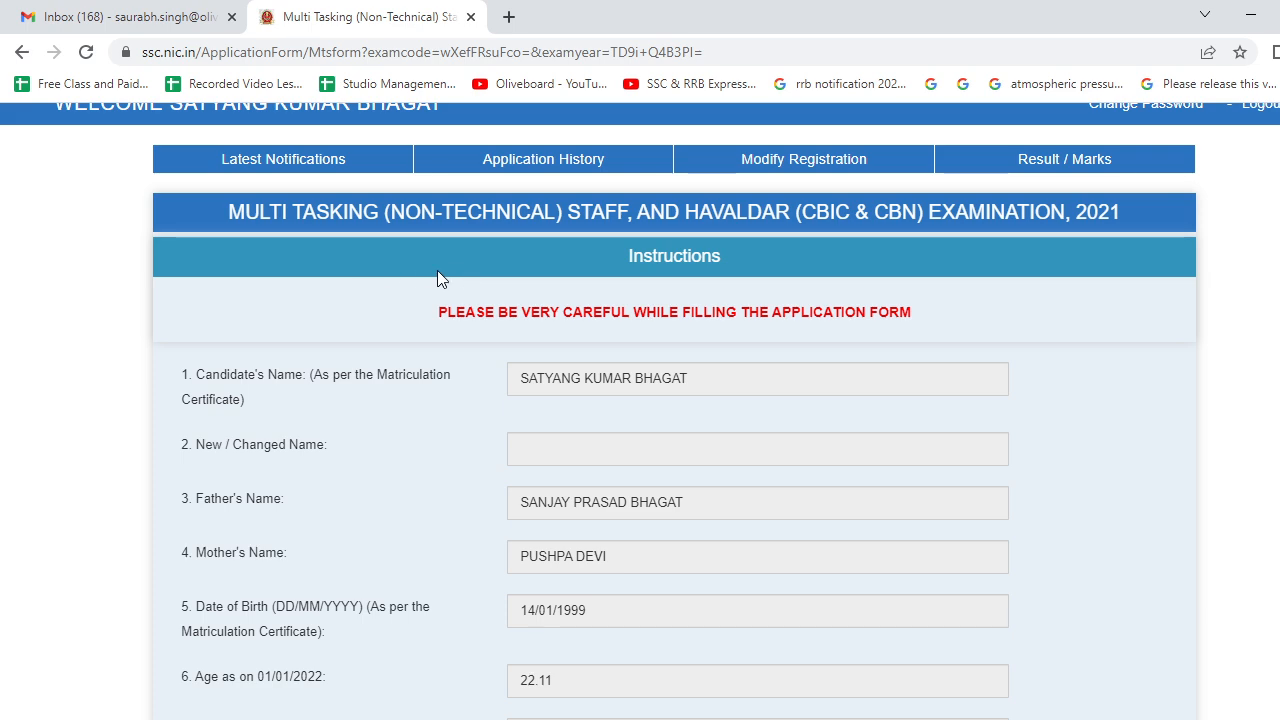
{"action": "scroll", "coordinate": [675, 441], "scroll_direction": "down", "scroll_amount": 7}
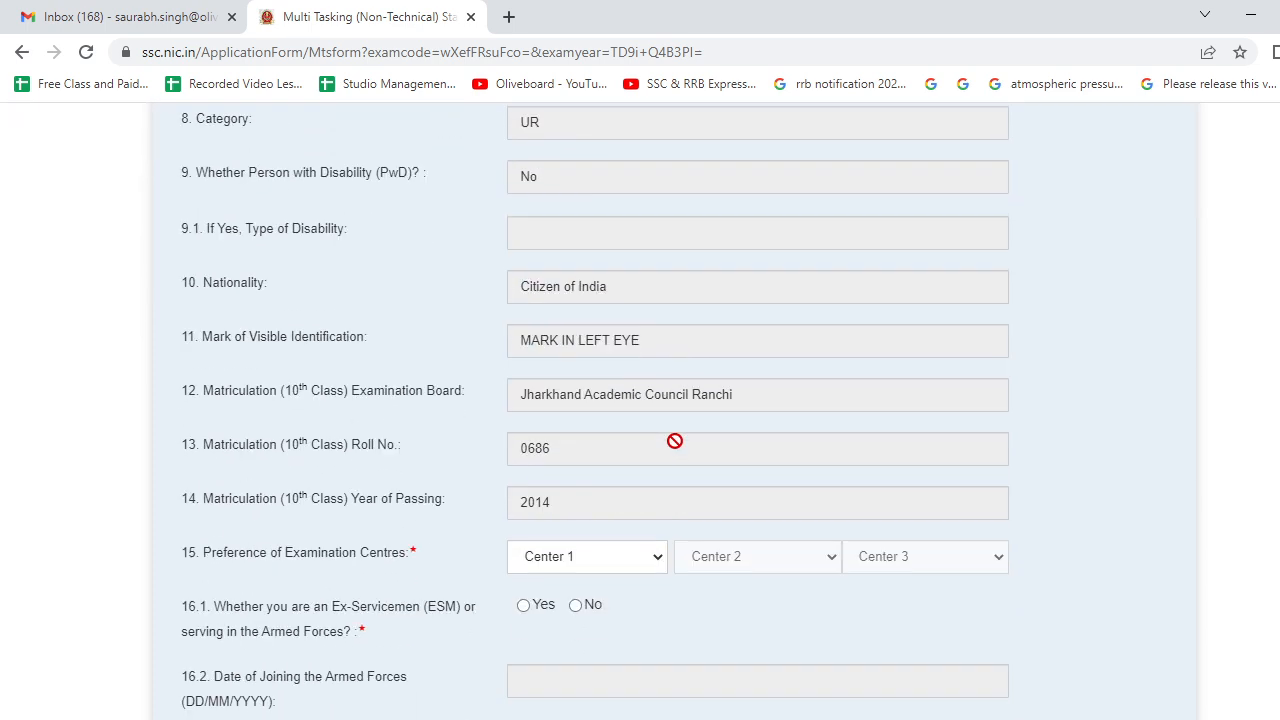
{"action": "scroll", "coordinate": [675, 441], "scroll_direction": "up", "scroll_amount": 1}
{"action": "scroll", "coordinate": [675, 441], "scroll_direction": "down", "scroll_amount": 5}
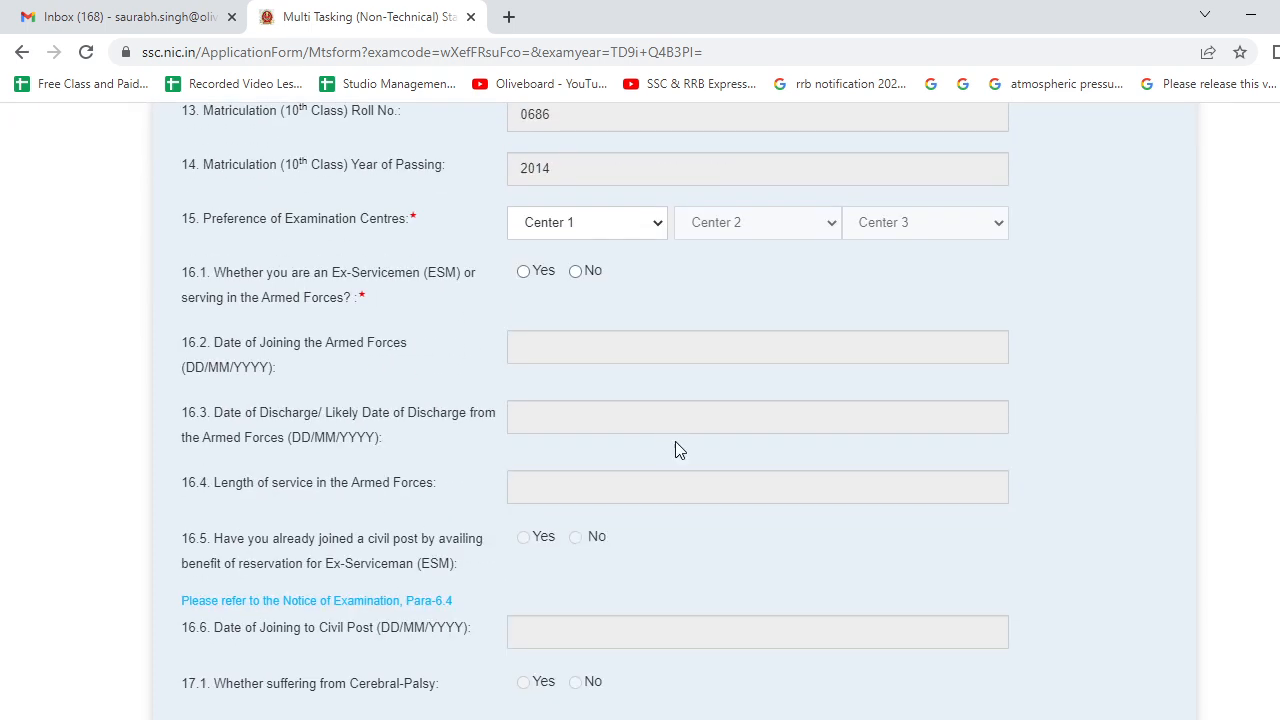
{"action": "left_click", "coordinate": [618, 228]}
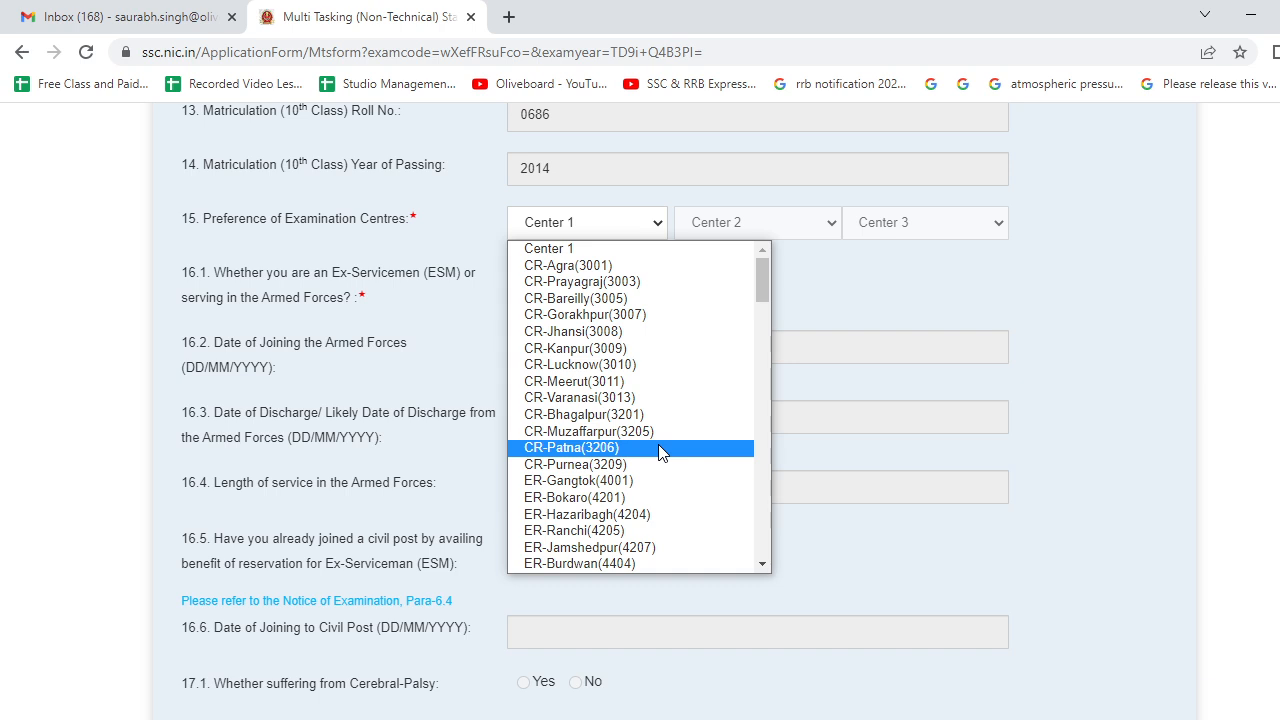
{"action": "left_click", "coordinate": [658, 447]}
{"action": "left_click", "coordinate": [715, 222]}
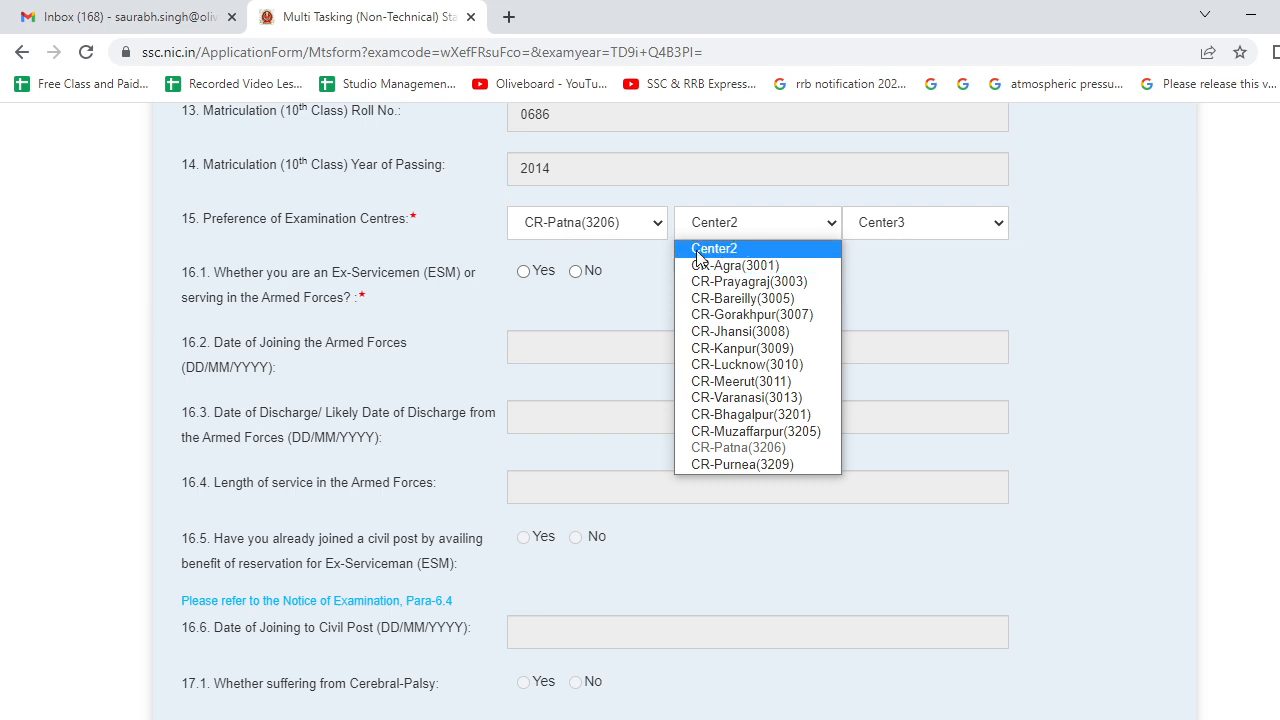
{"action": "left_click", "coordinate": [770, 348]}
{"action": "left_click", "coordinate": [914, 234]}
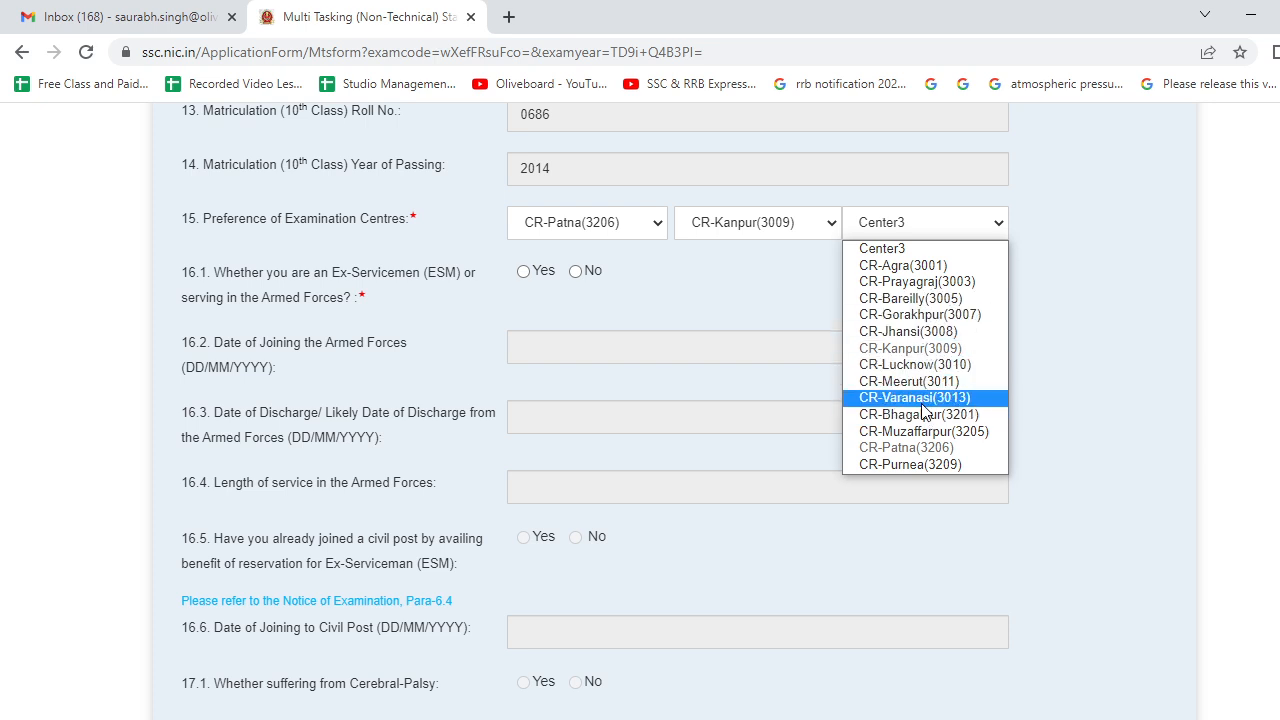
{"action": "left_click", "coordinate": [920, 364]}
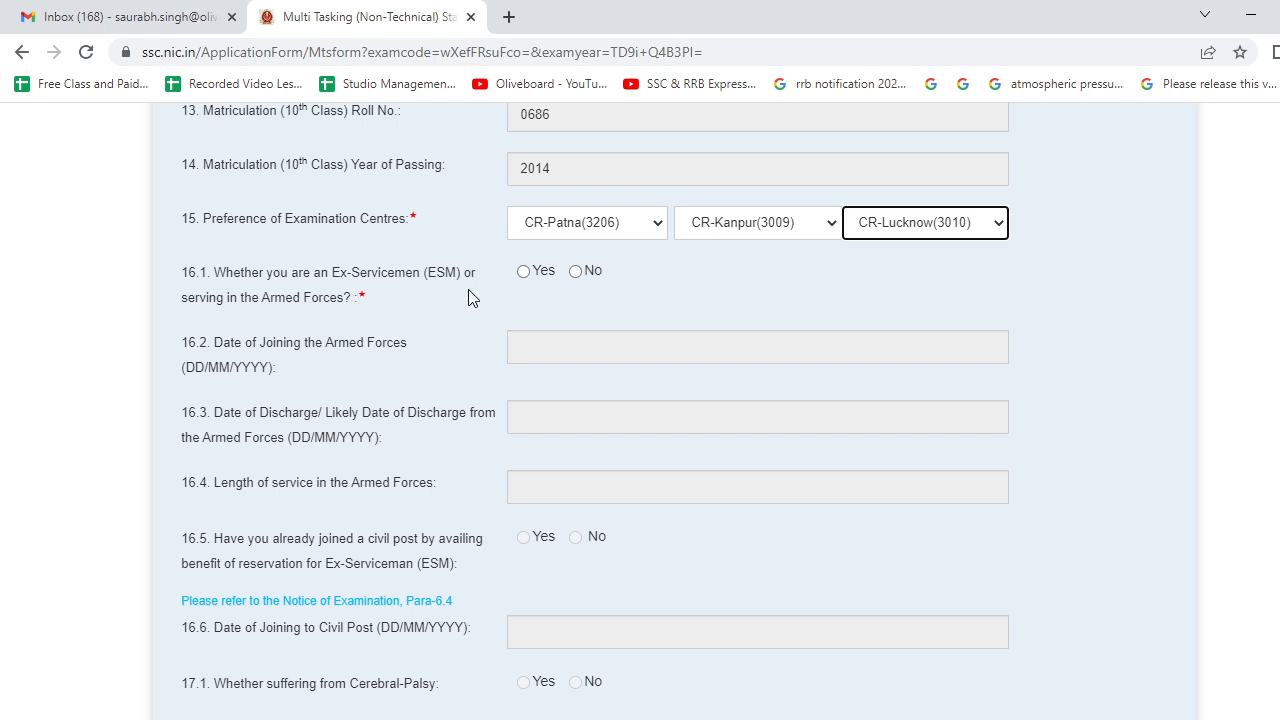
- Answer No to the ex-servicemen question 16.1
{"action": "left_click", "coordinate": [576, 274]}
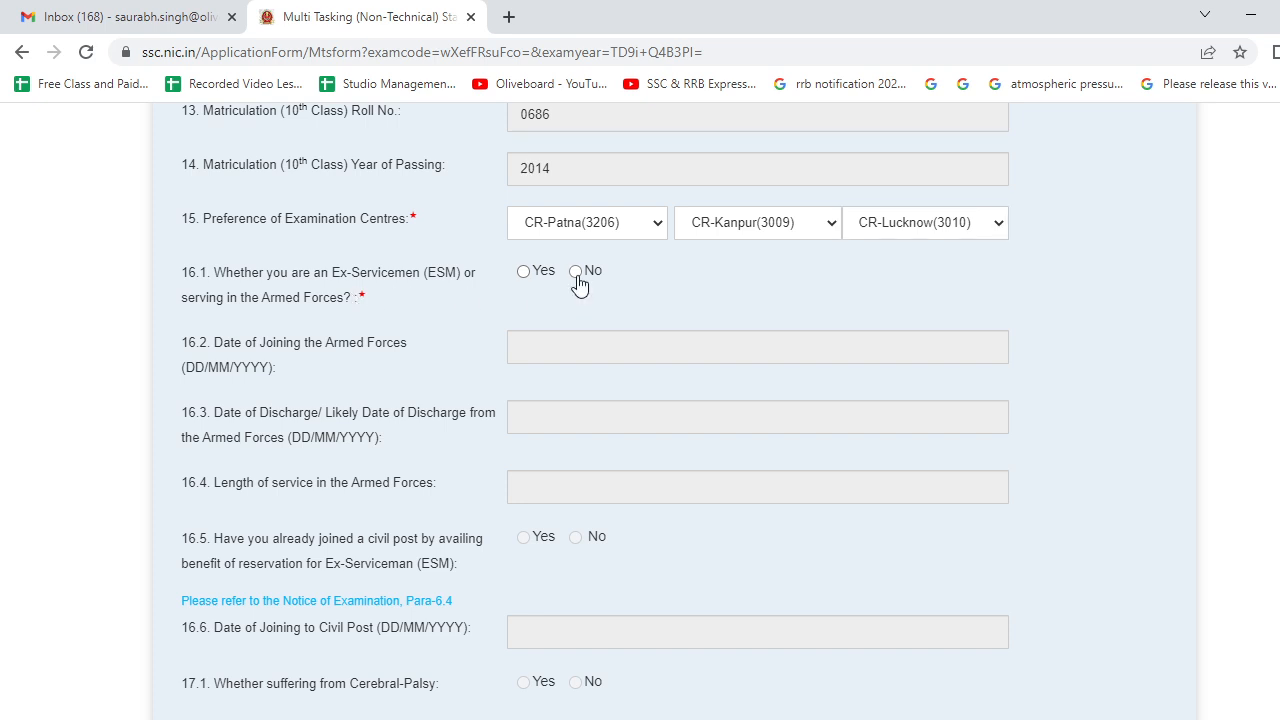
{"action": "scroll", "coordinate": [609, 390], "scroll_direction": "down", "scroll_amount": 2}
{"action": "scroll", "coordinate": [515, 393], "scroll_direction": "down", "scroll_amount": 5}
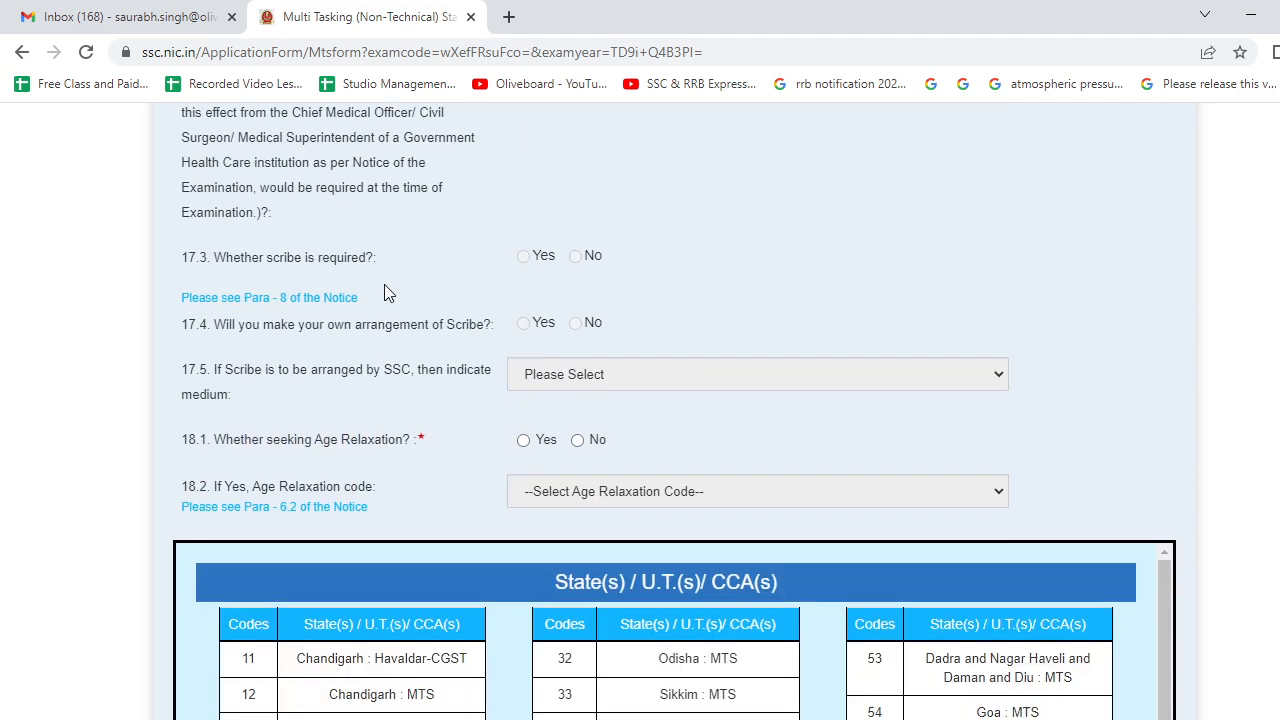
{"action": "scroll", "coordinate": [400, 300], "scroll_direction": "up", "scroll_amount": 2}
{"action": "scroll", "coordinate": [400, 300], "scroll_direction": "up", "scroll_amount": 2}
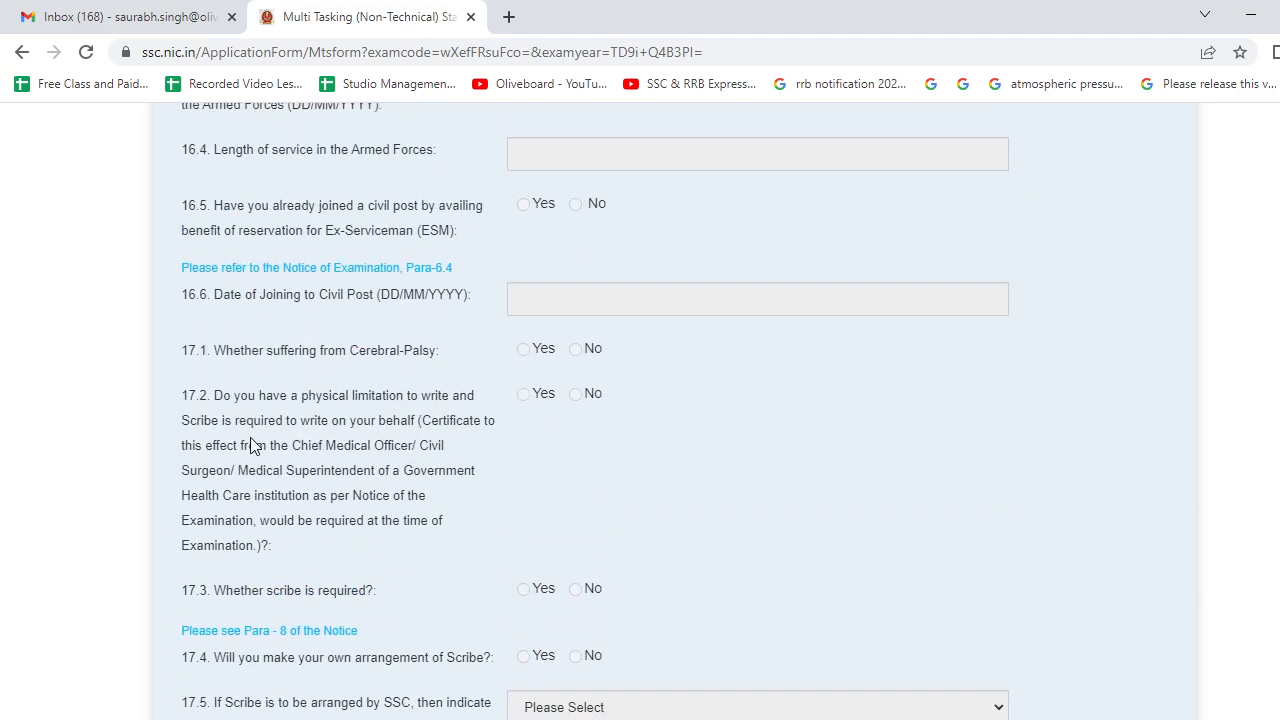
- Mark question 18.1 on age relaxation as No
{"action": "scroll", "coordinate": [370, 290], "scroll_direction": "up", "scroll_amount": 4}
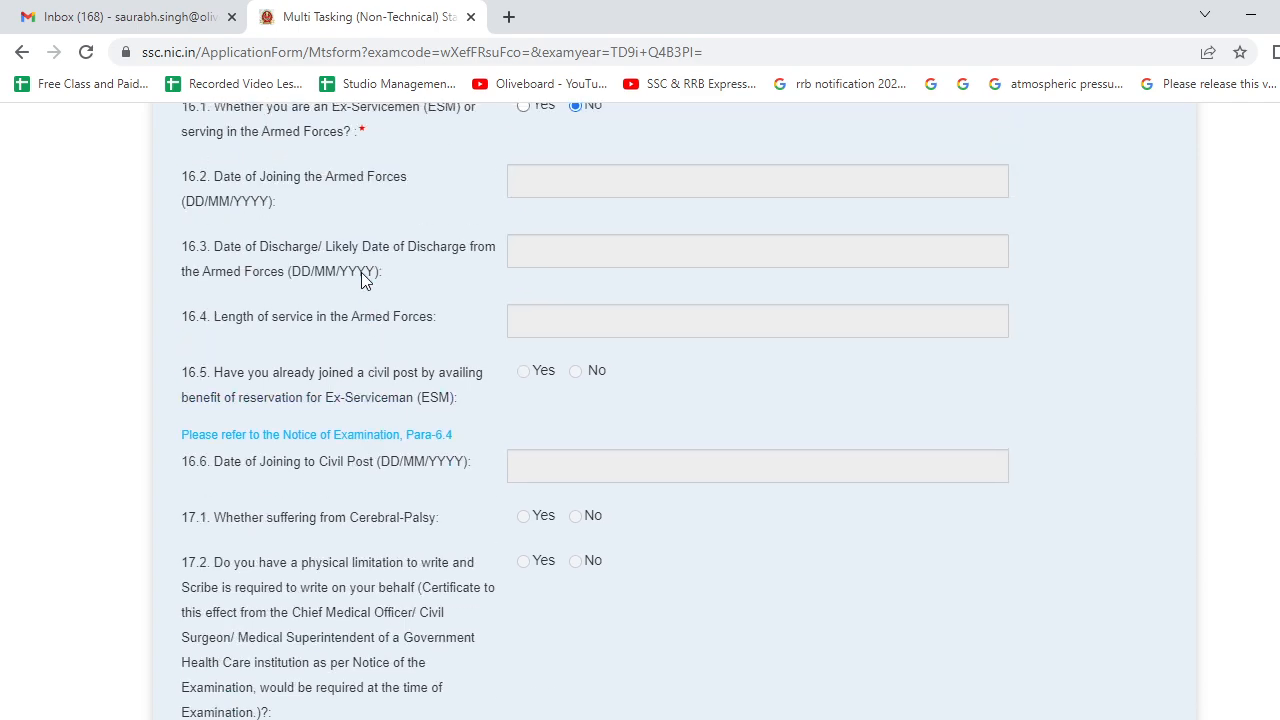
{"action": "scroll", "coordinate": [426, 311], "scroll_direction": "down", "scroll_amount": 4}
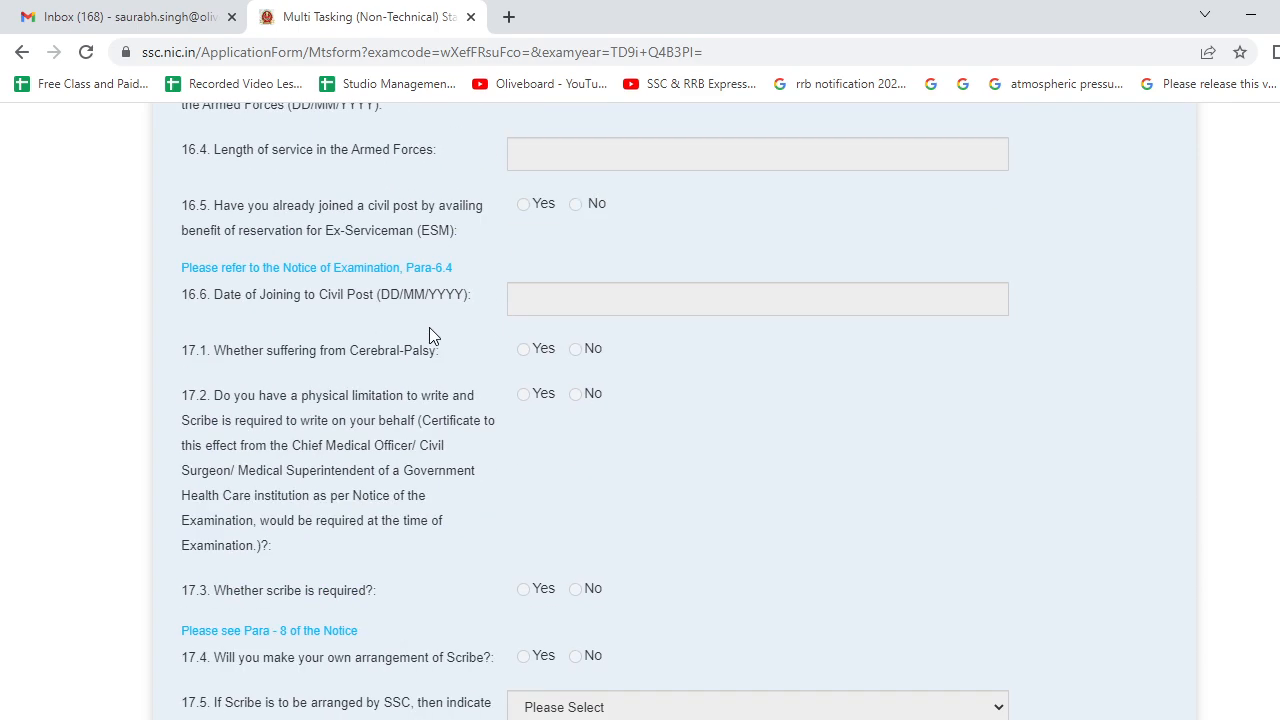
{"action": "scroll", "coordinate": [429, 327], "scroll_direction": "down", "scroll_amount": 4}
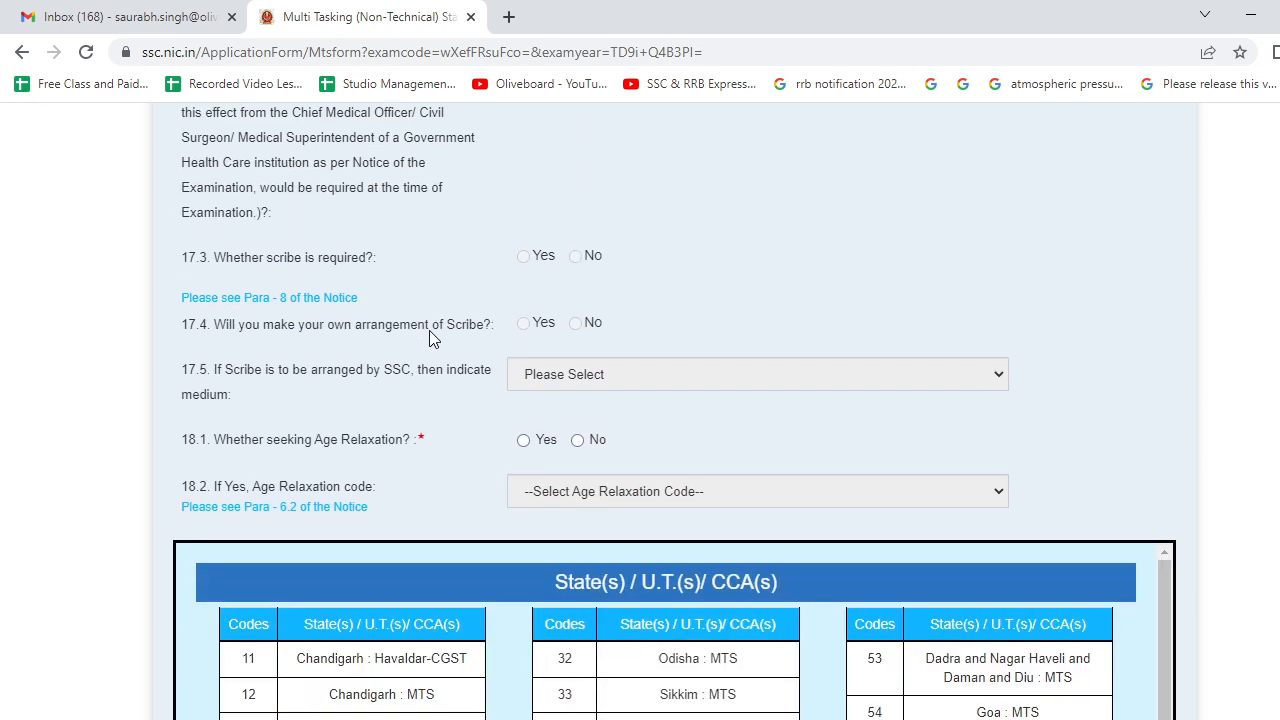
{"action": "scroll", "coordinate": [665, 404], "scroll_direction": "down", "scroll_amount": 2}
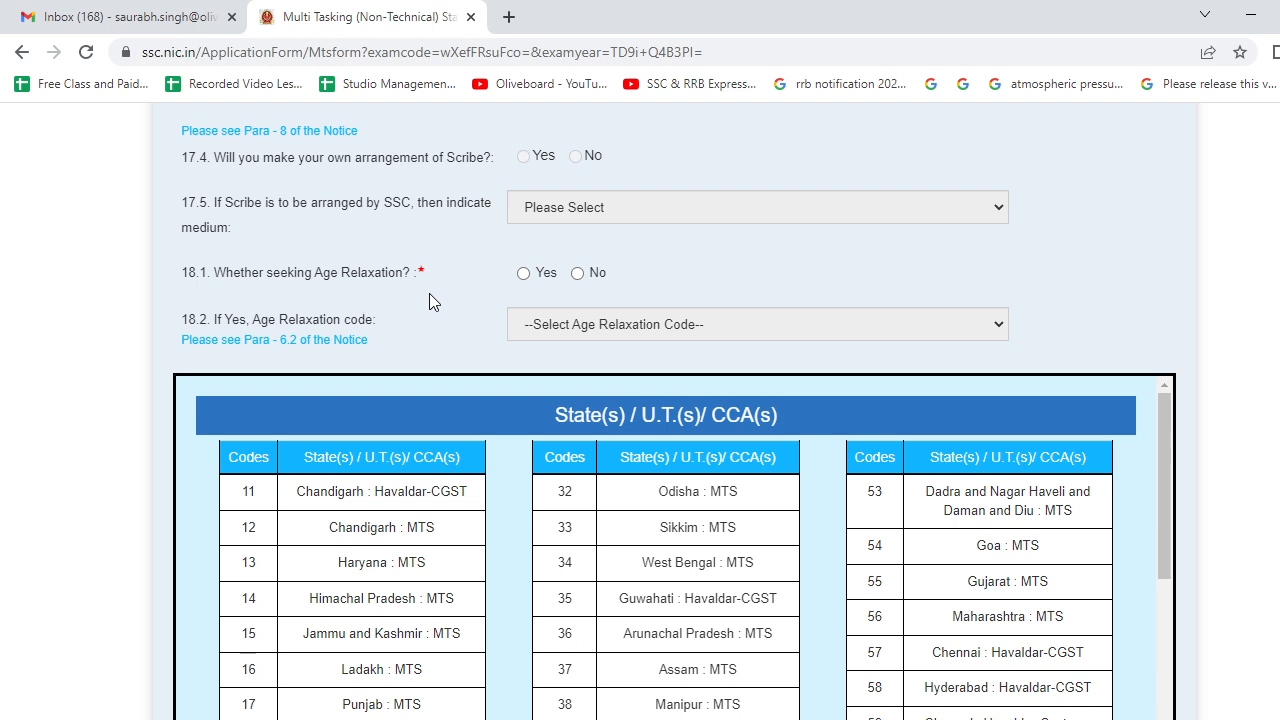
{"action": "left_click", "coordinate": [577, 273]}
{"action": "scroll", "coordinate": [447, 354], "scroll_direction": "down", "scroll_amount": 2}
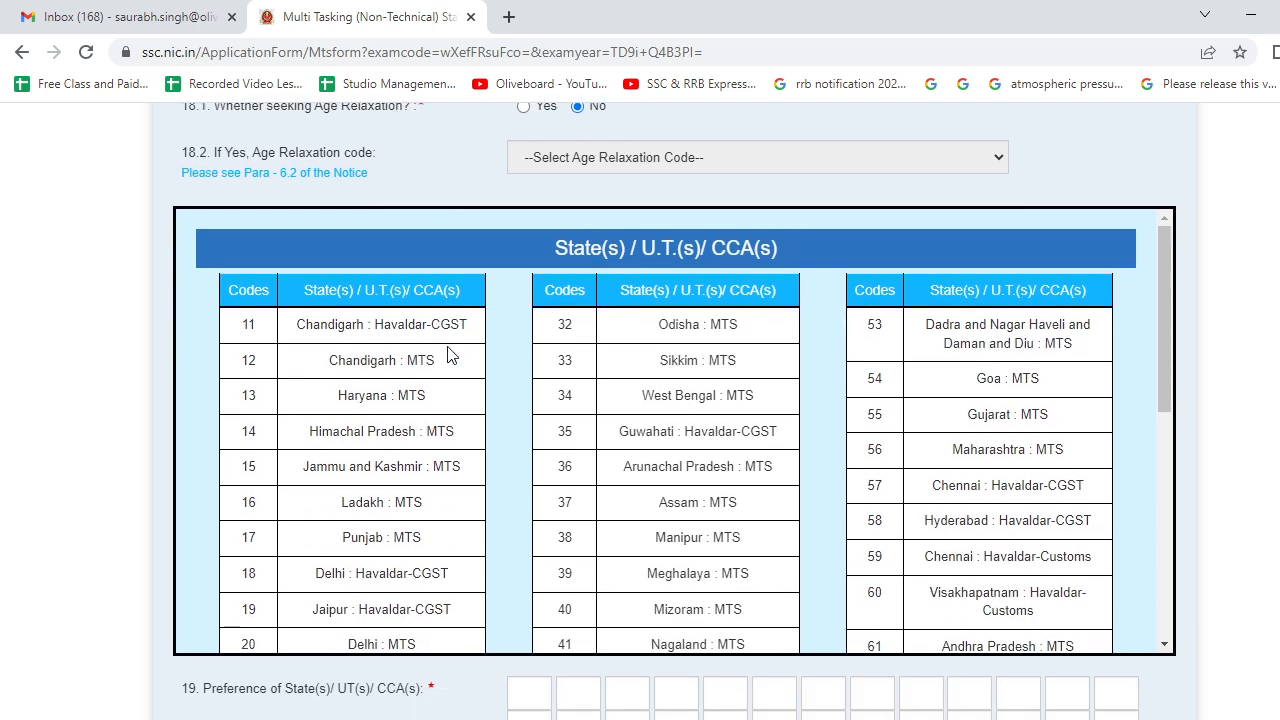
{"action": "scroll", "coordinate": [447, 354], "scroll_direction": "down", "scroll_amount": 4}
{"action": "scroll", "coordinate": [449, 357], "scroll_direction": "up", "scroll_amount": 4}
{"action": "scroll", "coordinate": [421, 190], "scroll_direction": "down", "scroll_amount": 3}
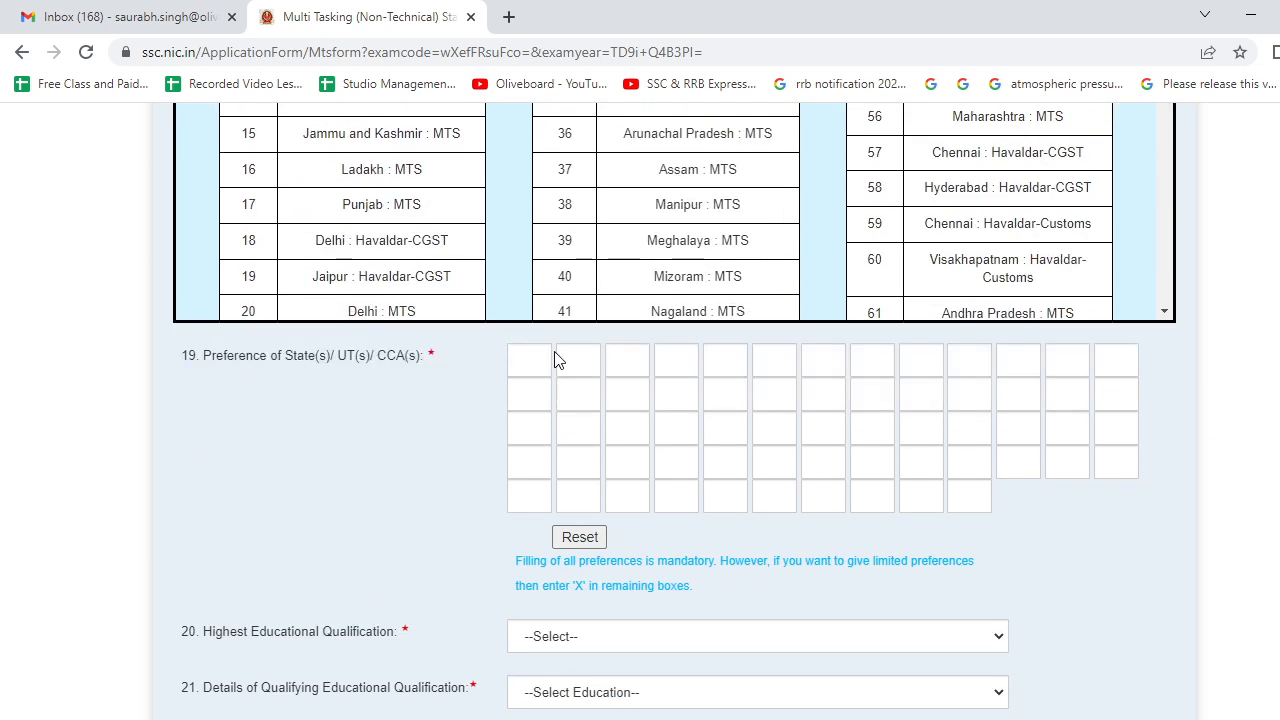
{"action": "scroll", "coordinate": [390, 295], "scroll_direction": "up", "scroll_amount": 3}
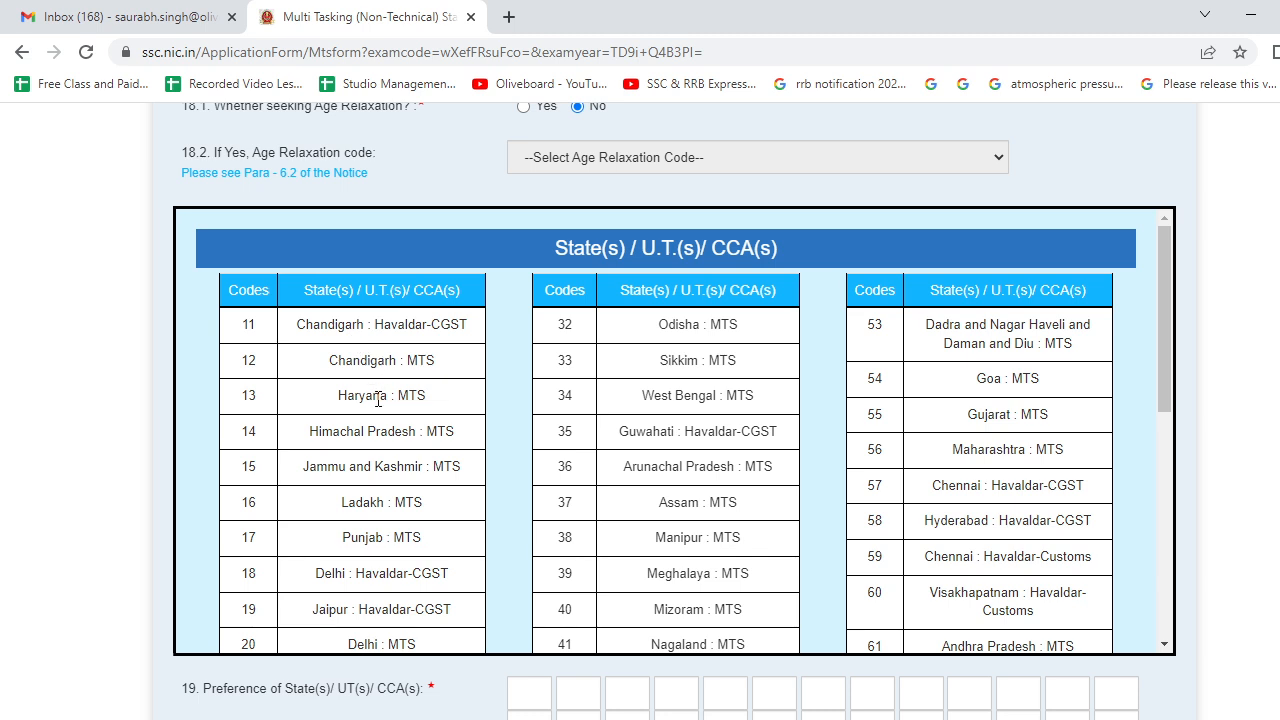
{"action": "scroll", "coordinate": [378, 399], "scroll_direction": "down", "scroll_amount": 3}
{"action": "scroll", "coordinate": [378, 399], "scroll_direction": "down", "scroll_amount": 3}
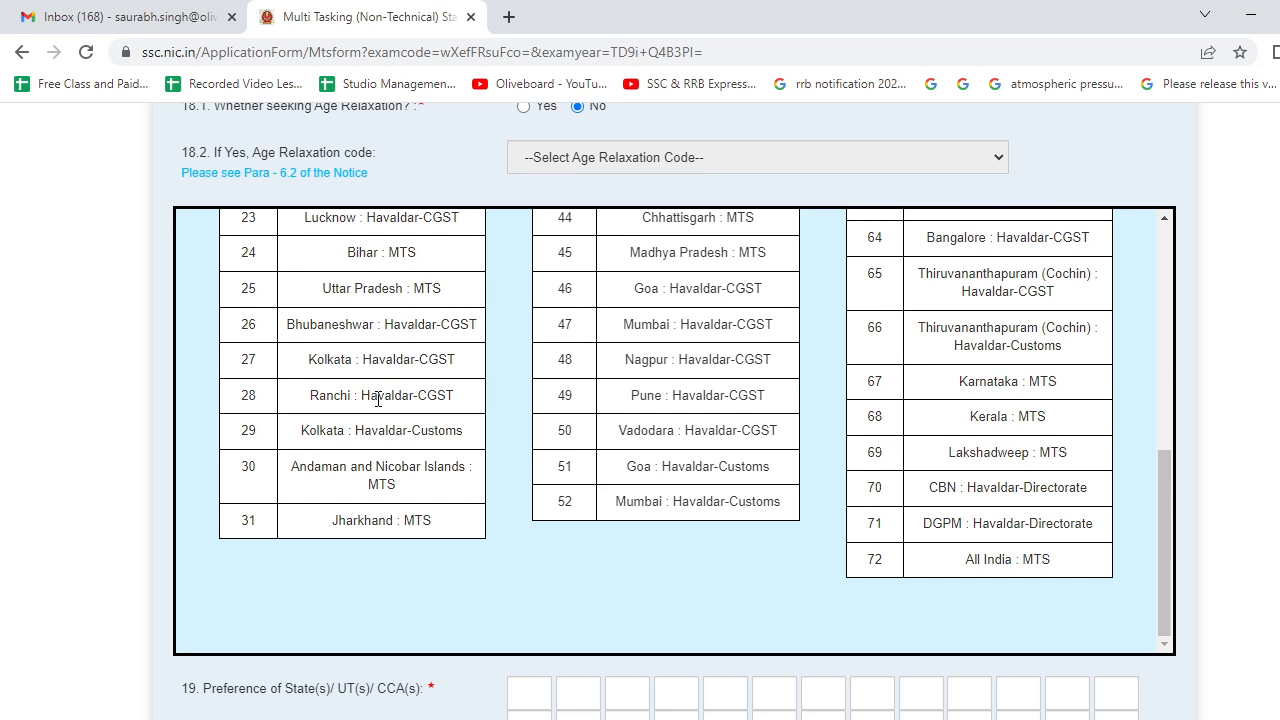
{"action": "scroll", "coordinate": [677, 462], "scroll_direction": "up", "scroll_amount": 5}
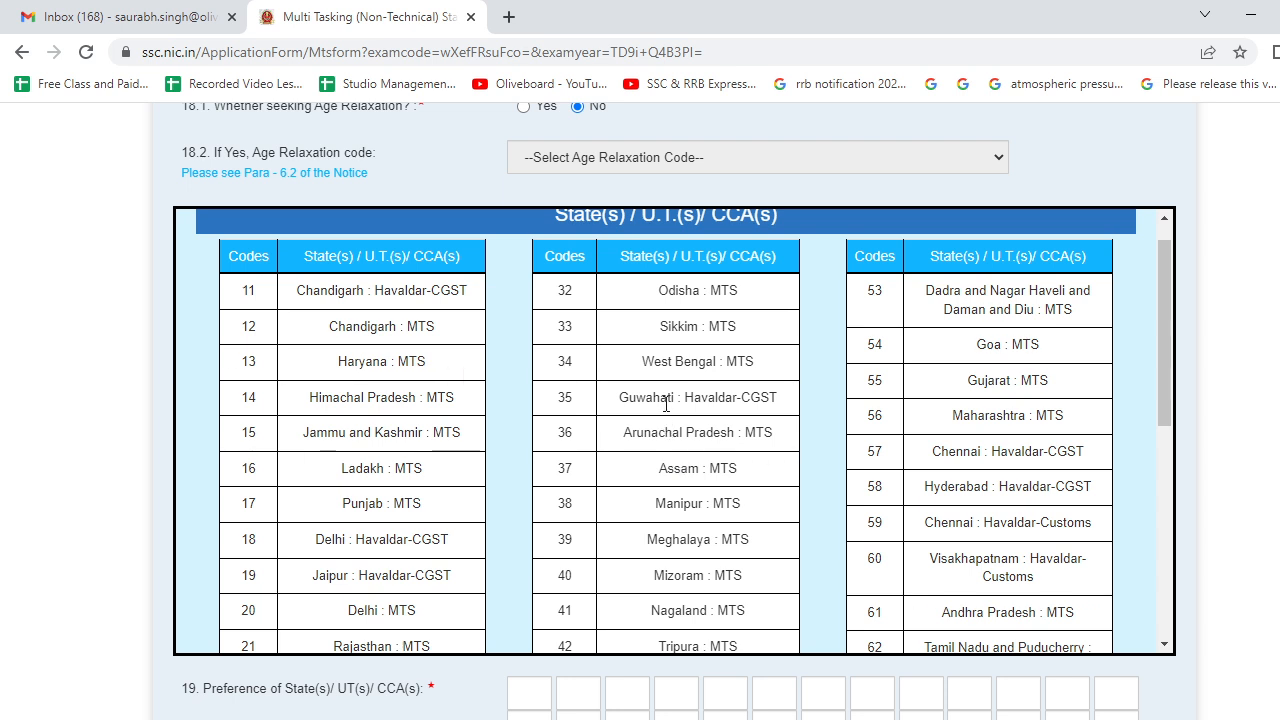
{"action": "scroll", "coordinate": [659, 451], "scroll_direction": "down", "scroll_amount": 2}
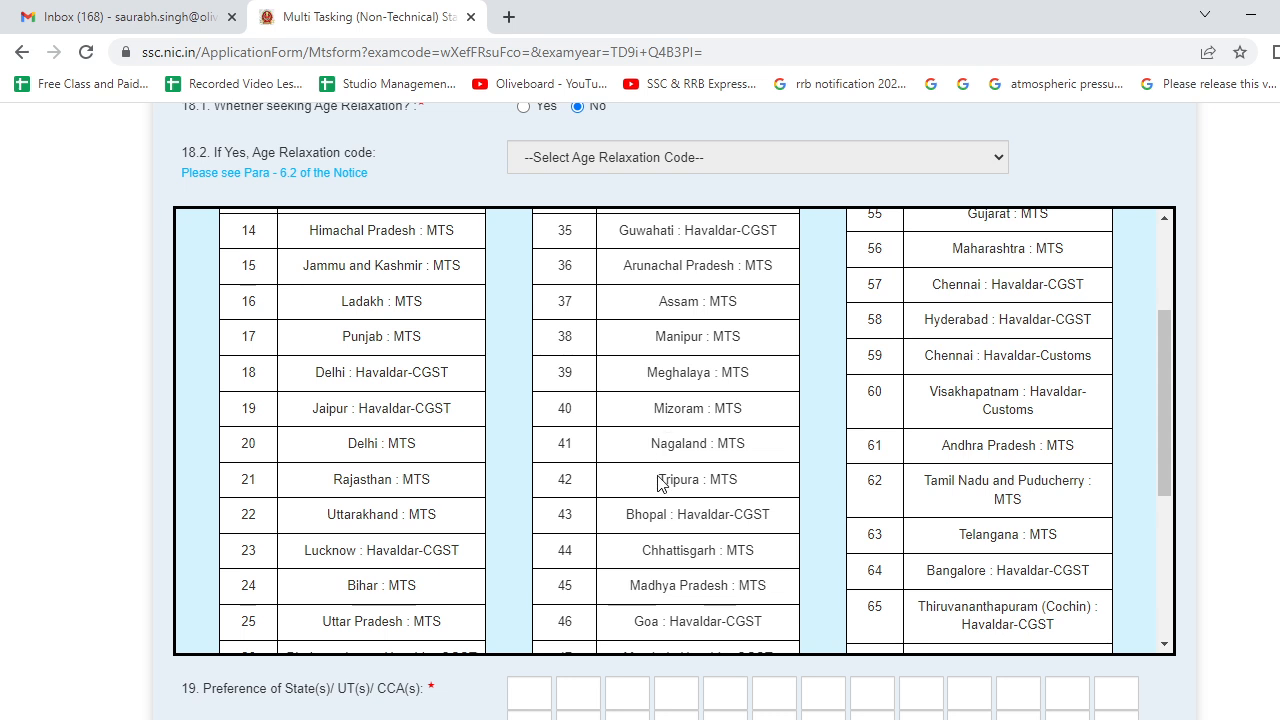
{"action": "scroll", "coordinate": [660, 480], "scroll_direction": "down", "scroll_amount": 2}
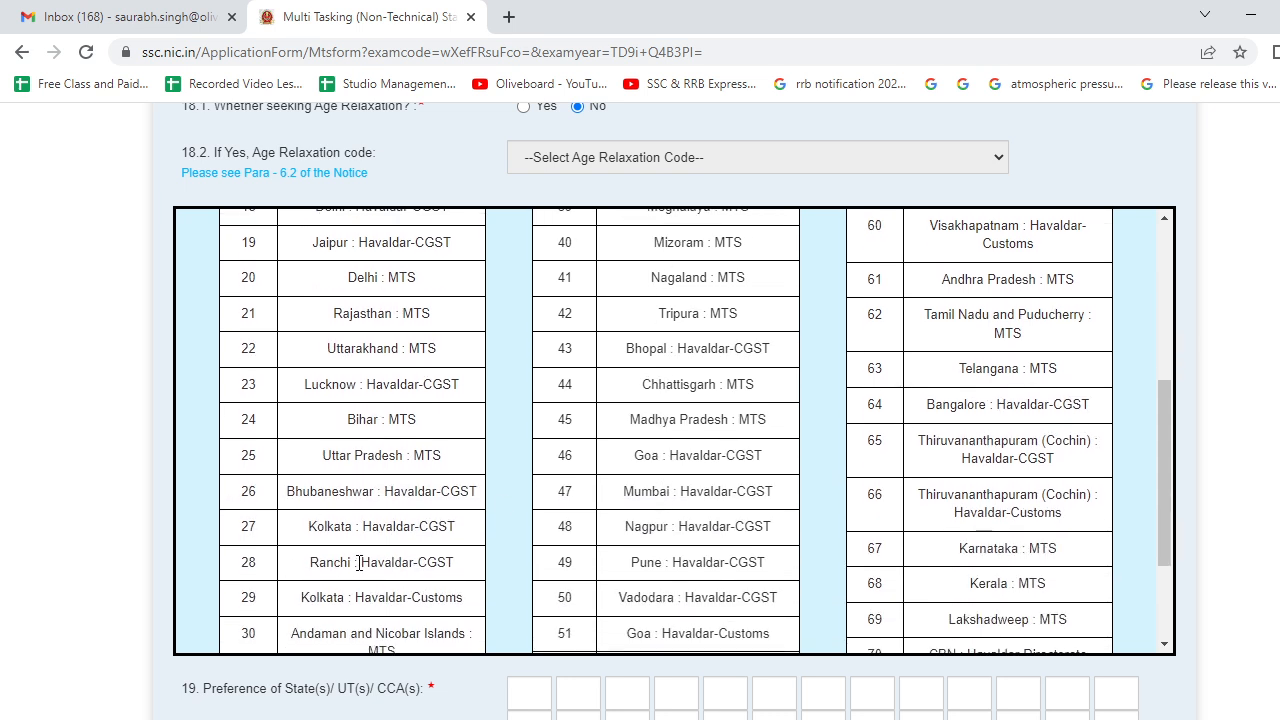
{"action": "scroll", "coordinate": [372, 562], "scroll_direction": "down", "scroll_amount": 2}
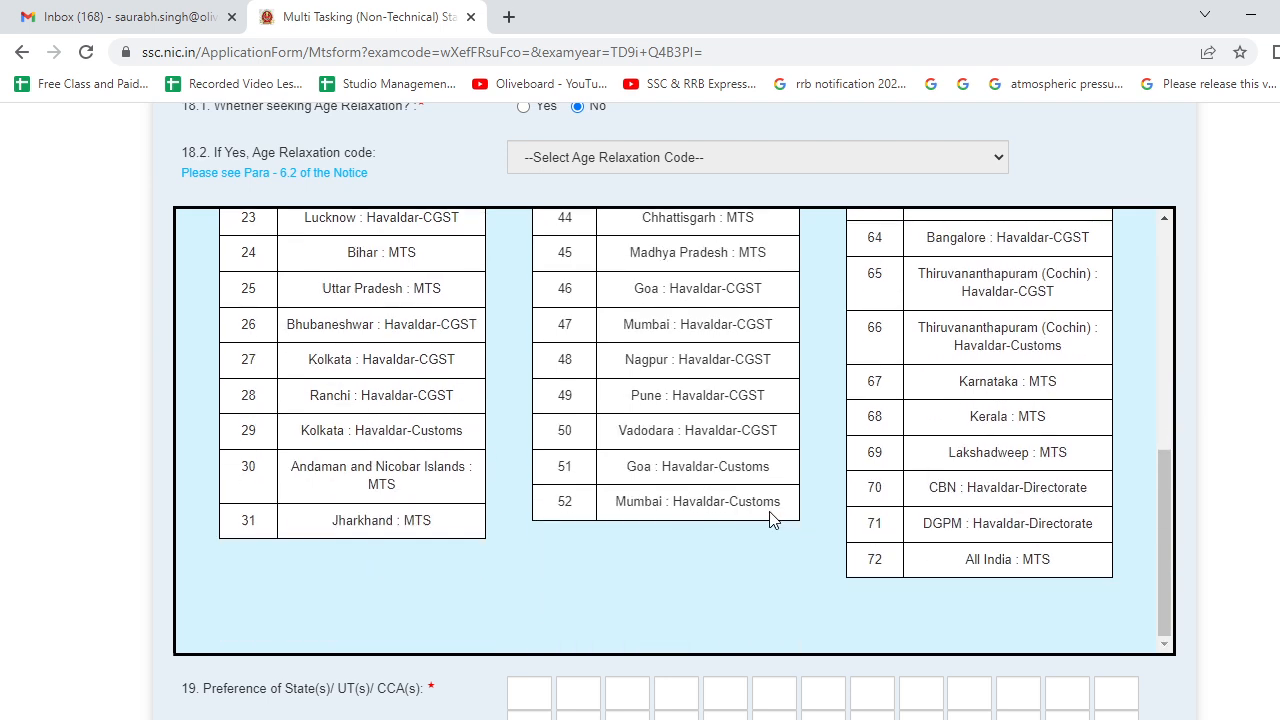
{"action": "scroll", "coordinate": [918, 488], "scroll_direction": "up", "scroll_amount": 5}
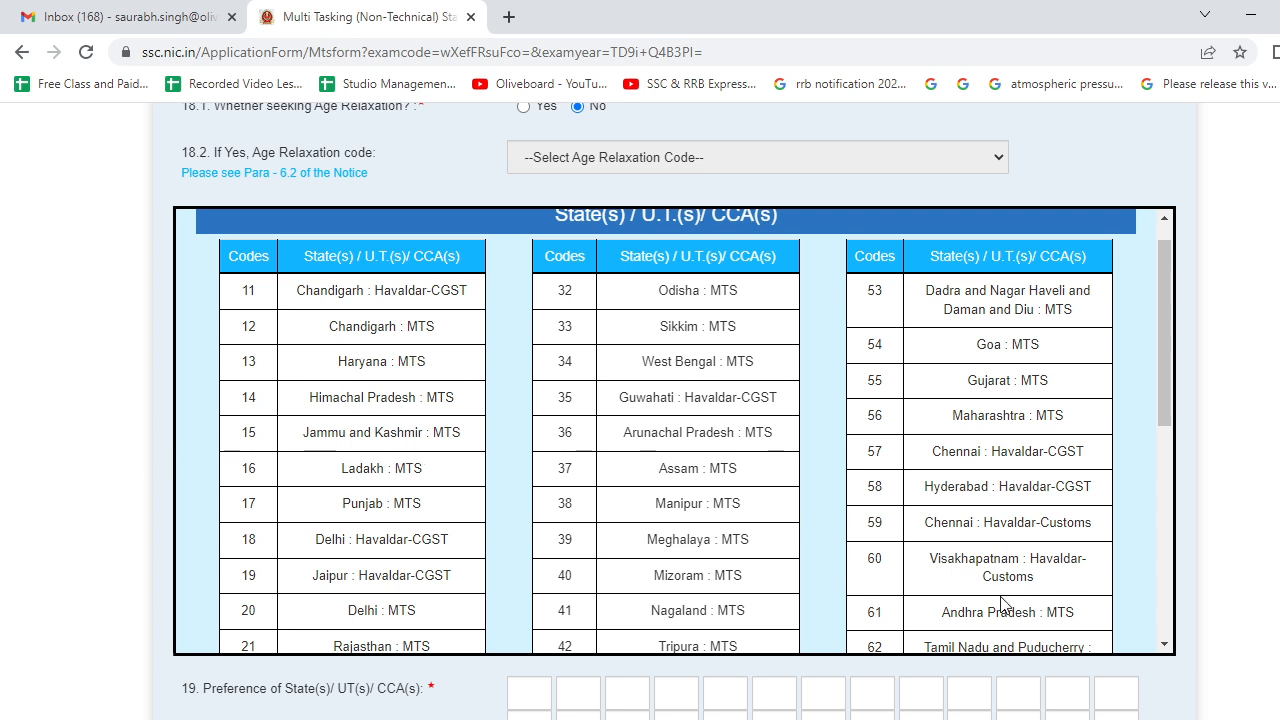
{"action": "scroll", "coordinate": [1261, 590], "scroll_direction": "down", "scroll_amount": 2}
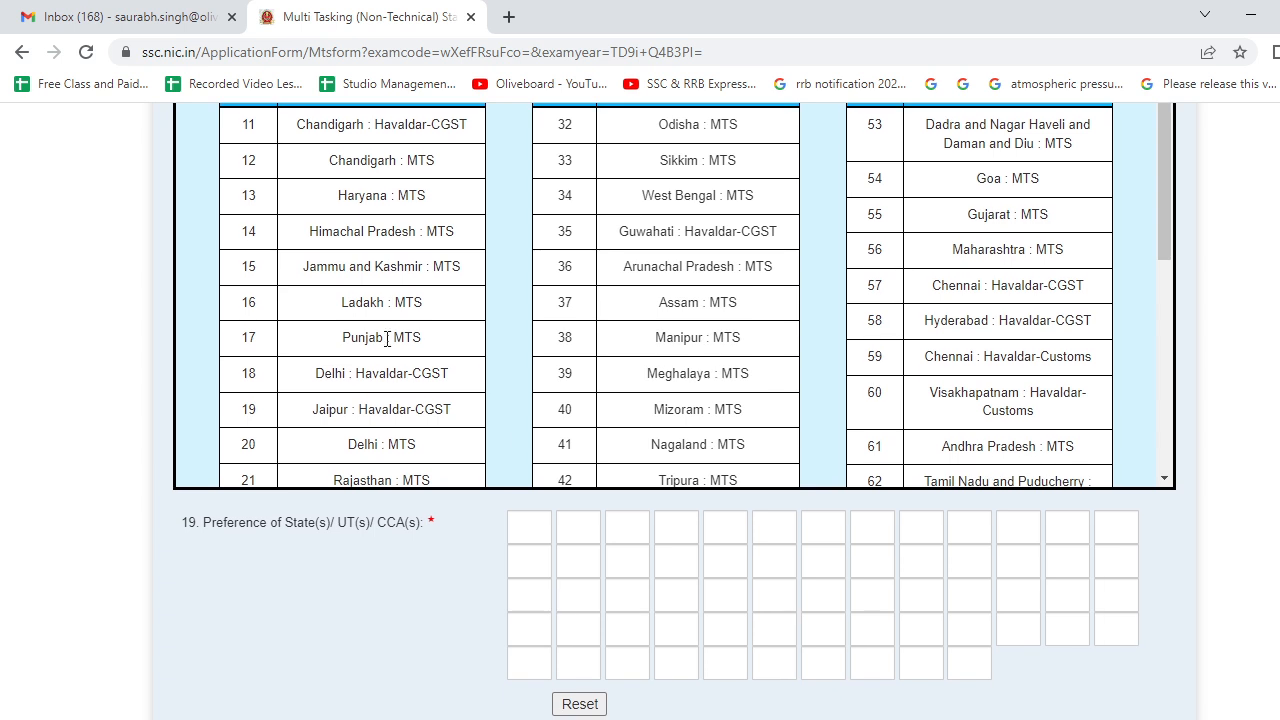
{"action": "scroll", "coordinate": [600, 320], "scroll_direction": "down", "scroll_amount": 2}
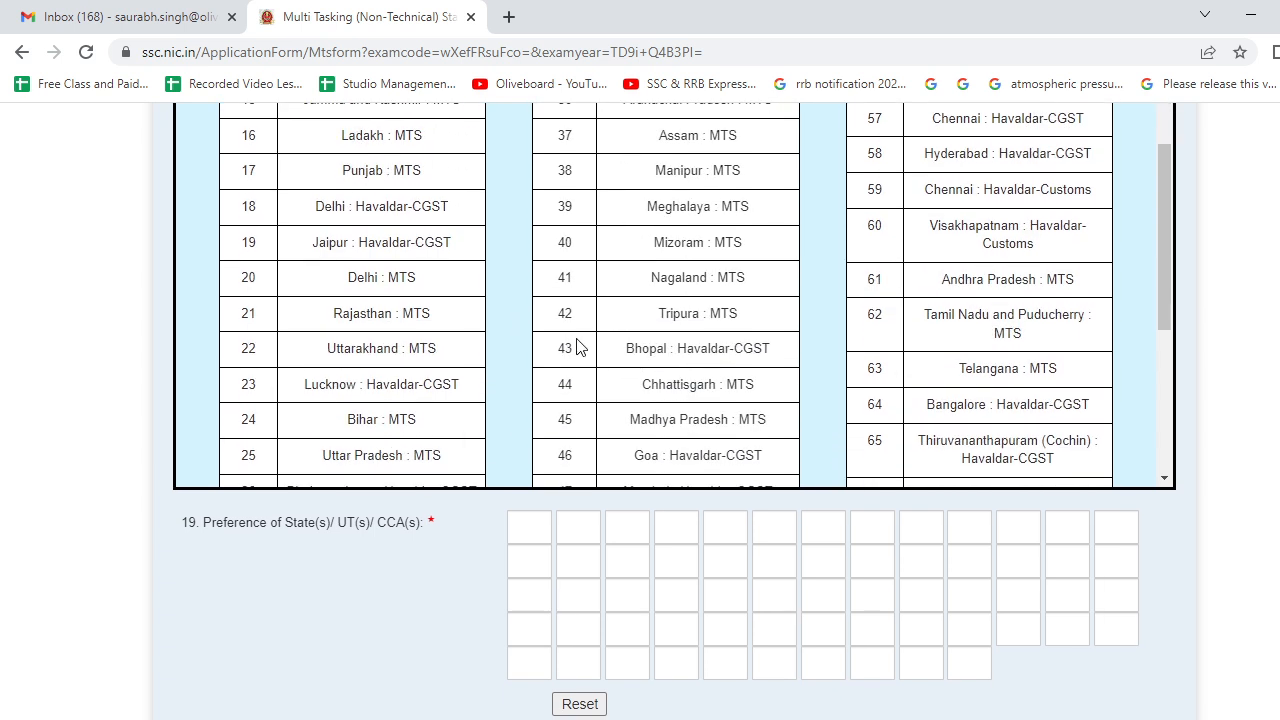
{"action": "scroll", "coordinate": [645, 368], "scroll_direction": "down", "scroll_amount": 2}
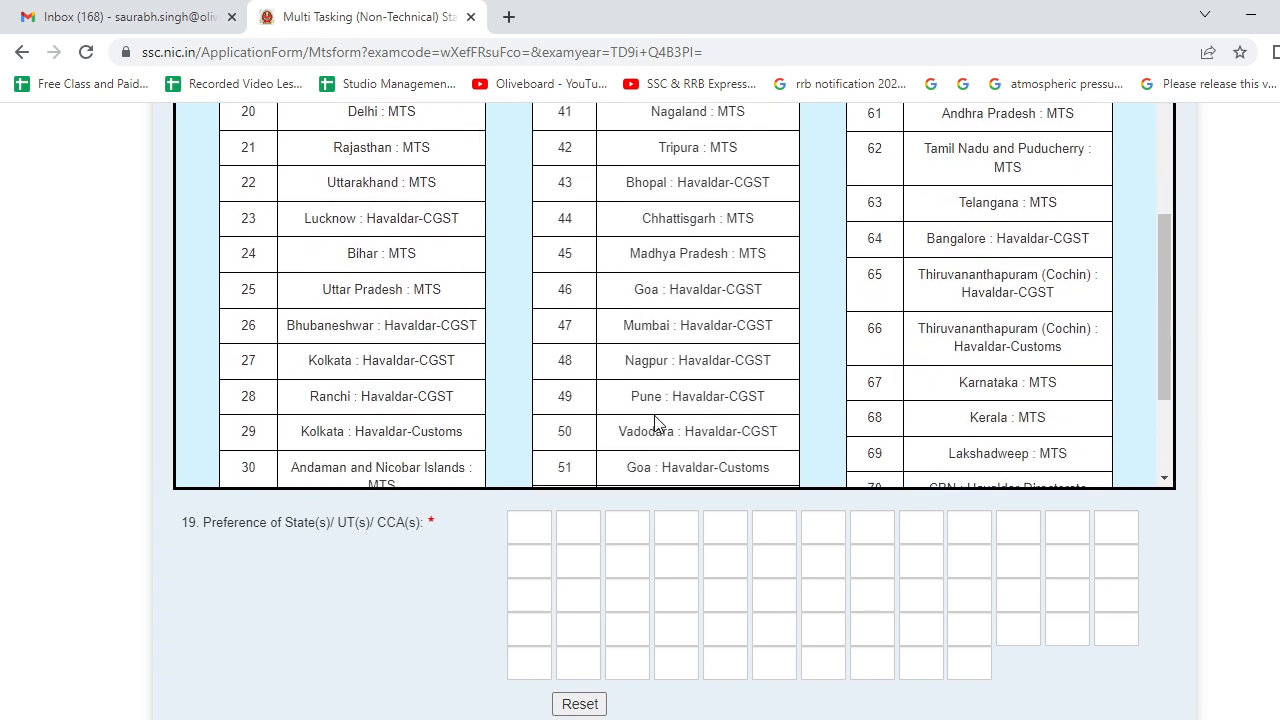
{"action": "scroll", "coordinate": [652, 420], "scroll_direction": "down", "scroll_amount": 2}
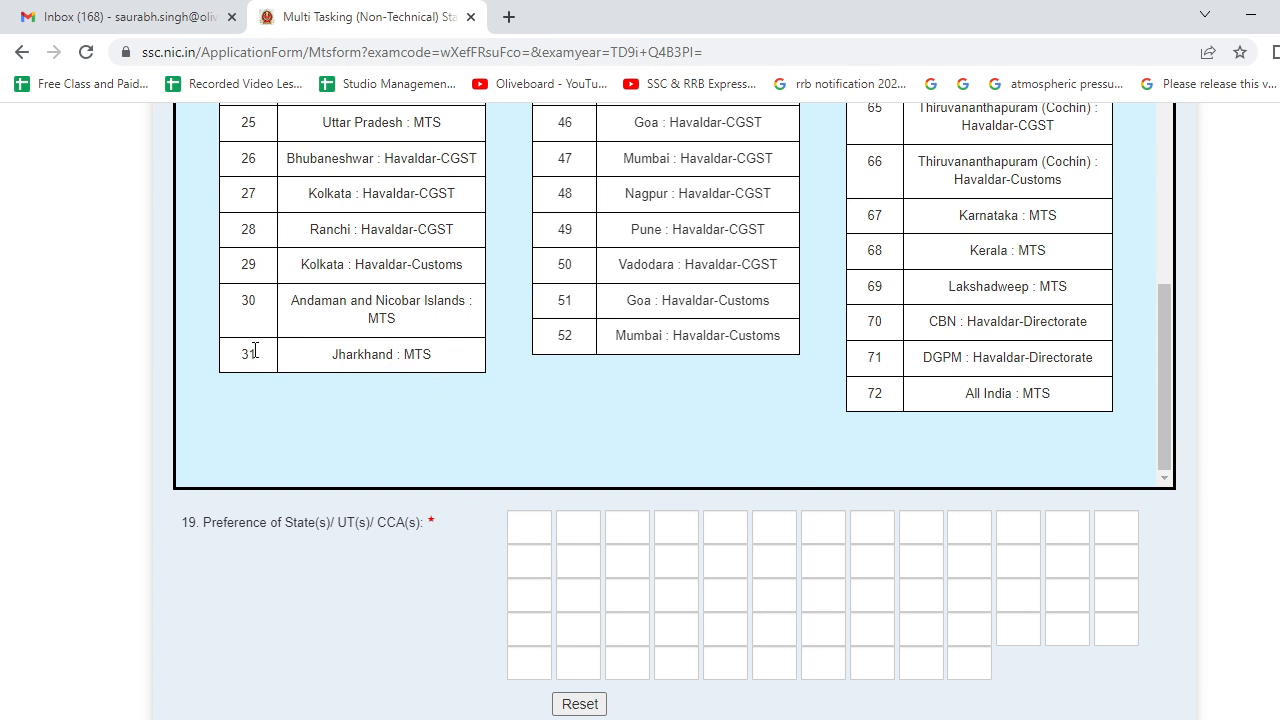
- Enter state preference codes 31, 28 and 24 in the first three boxes
{"action": "left_click", "coordinate": [533, 531]}
{"action": "type", "text": "31"}
{"action": "left_click", "coordinate": [578, 531]}
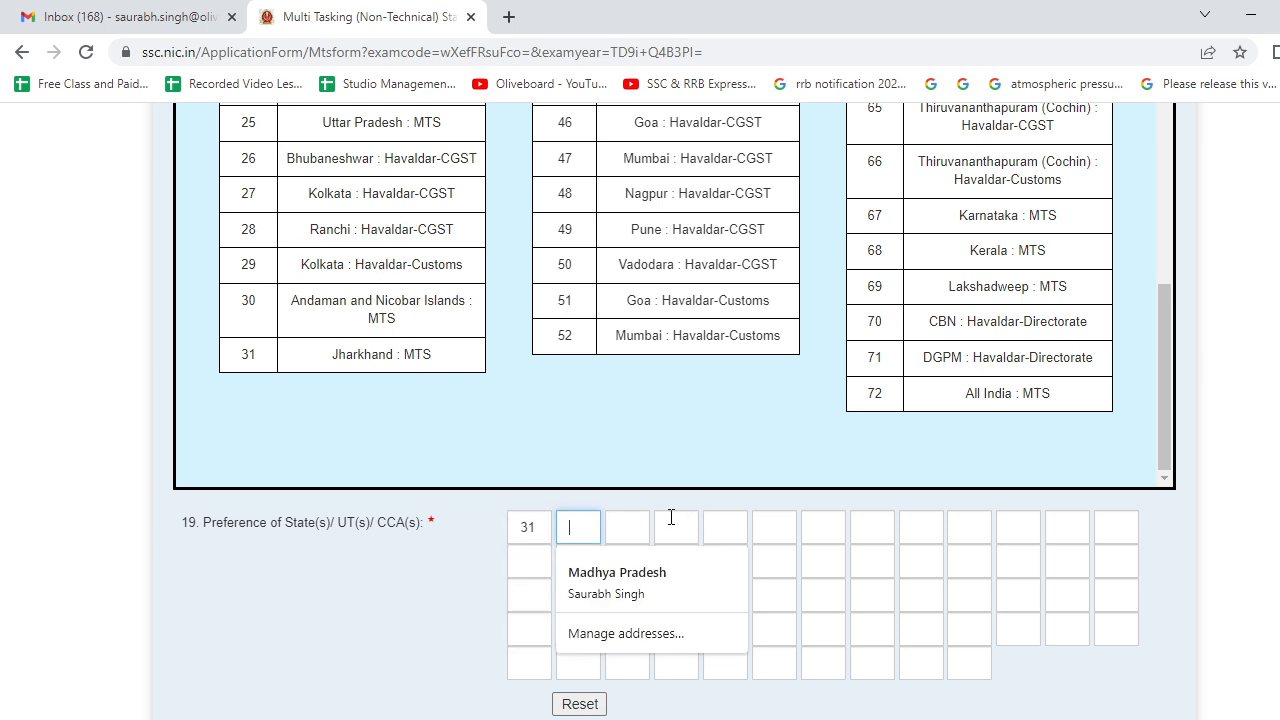
{"action": "type", "text": "28"}
{"action": "left_click", "coordinate": [623, 528]}
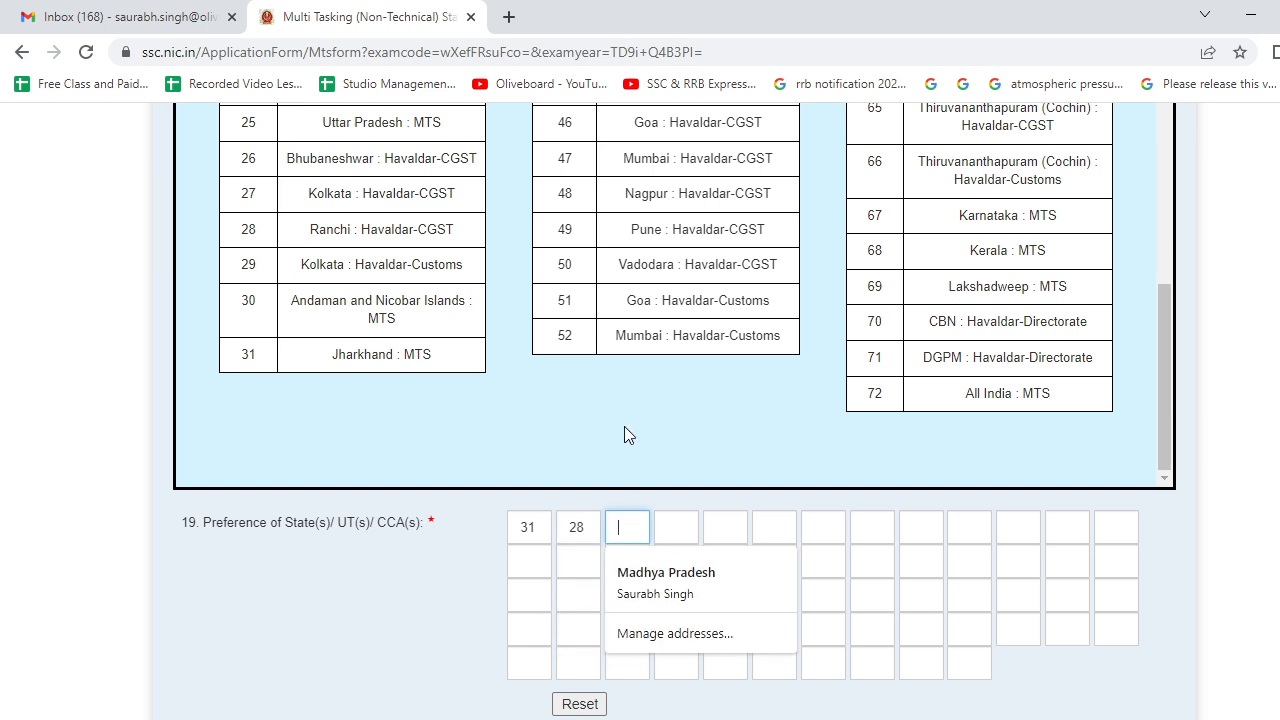
{"action": "scroll", "coordinate": [703, 222], "scroll_direction": "up", "scroll_amount": 1}
{"action": "scroll", "coordinate": [703, 225], "scroll_direction": "up", "scroll_amount": 3}
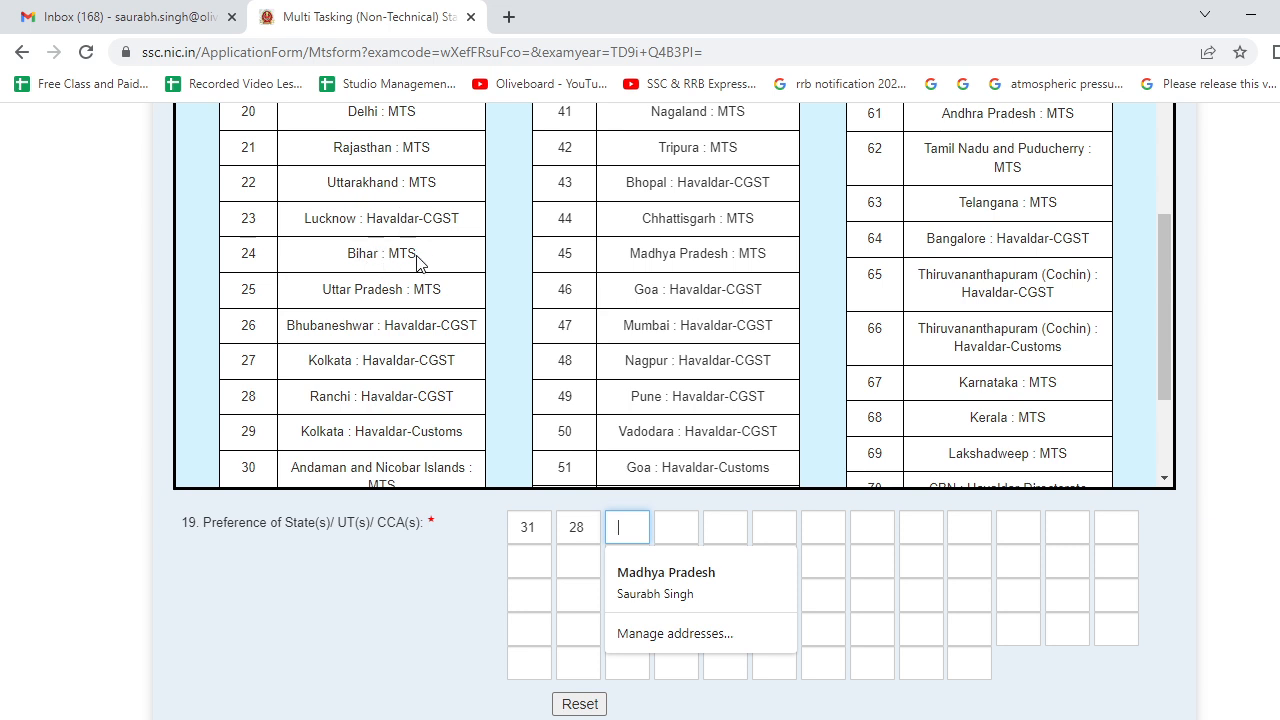
{"action": "type", "text": "24"}
- Enter state preference codes 13, 12 and 25 in the fourth to sixth boxes
{"action": "left_click", "coordinate": [672, 526]}
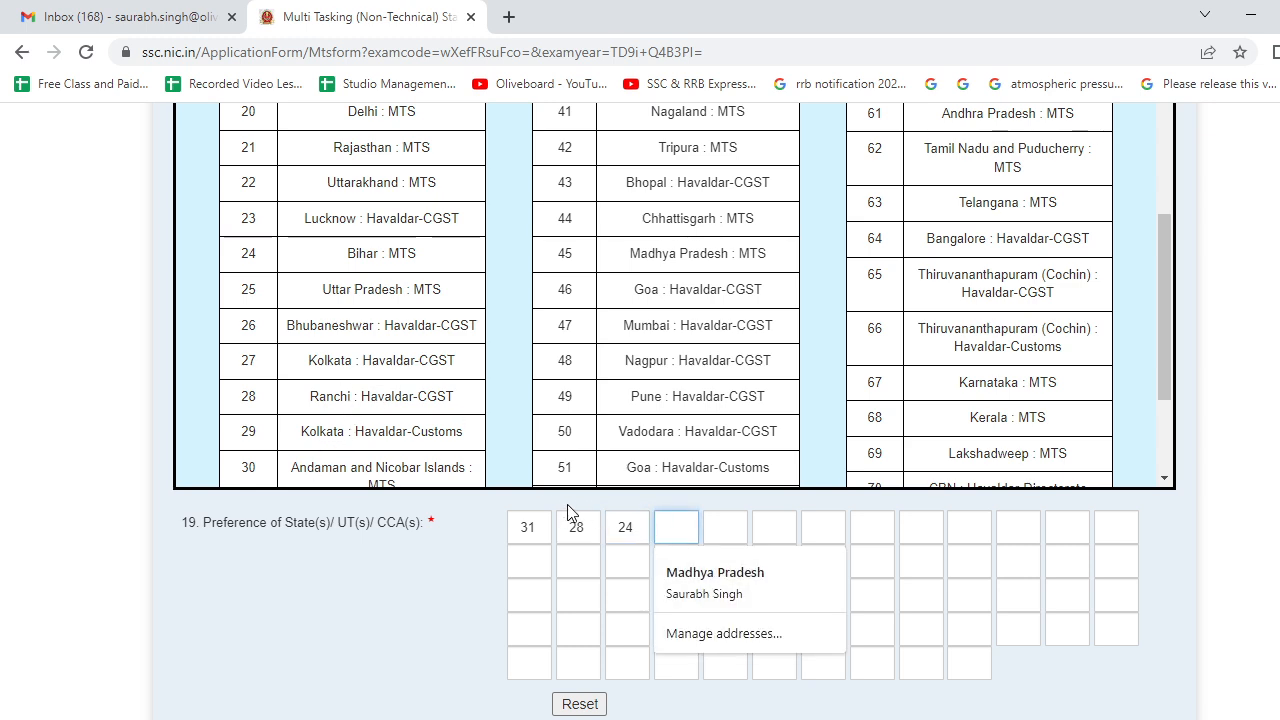
{"action": "scroll", "coordinate": [686, 262], "scroll_direction": "up", "scroll_amount": 4}
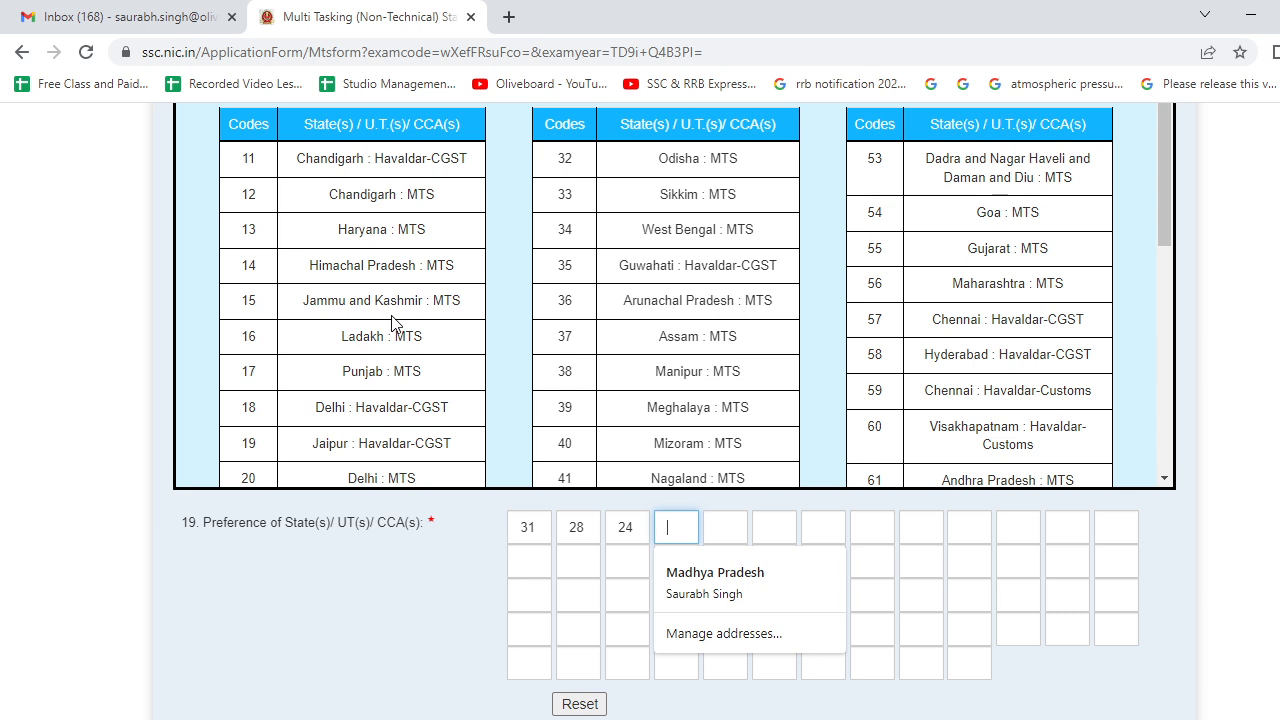
{"action": "type", "text": "13"}
{"action": "left_click", "coordinate": [737, 515]}
{"action": "type", "text": "12"}
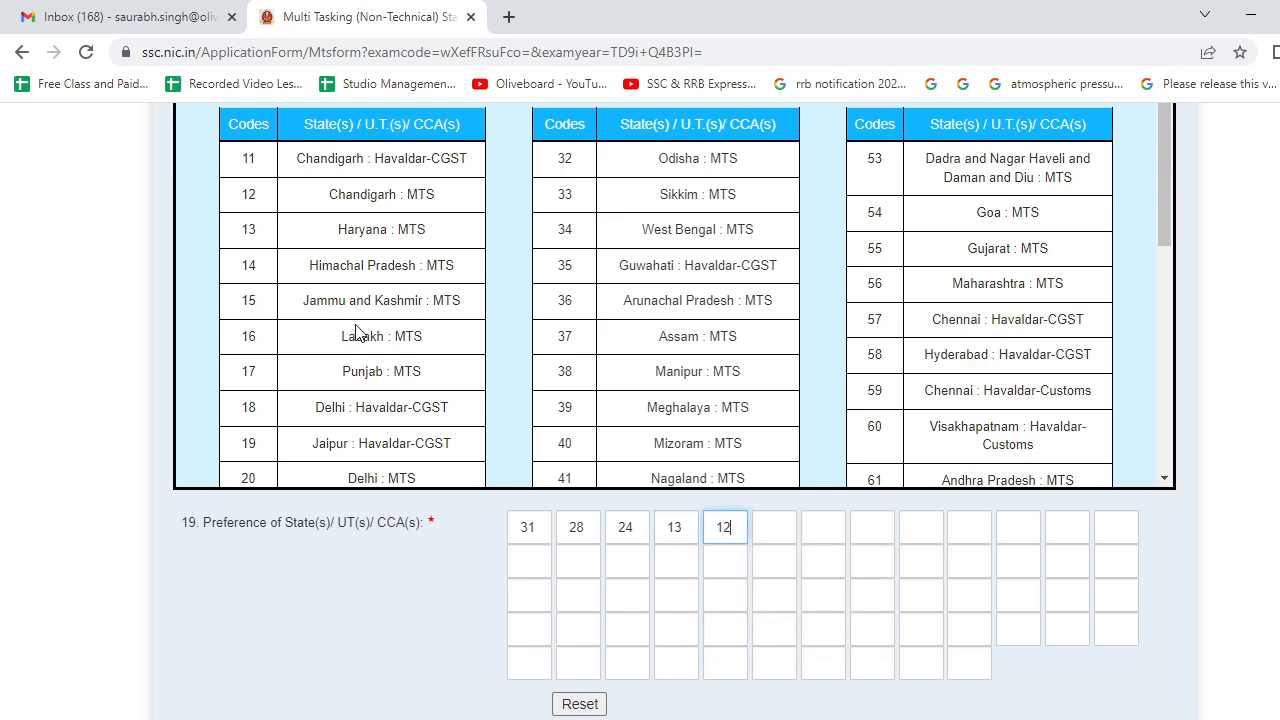
{"action": "scroll", "coordinate": [372, 320], "scroll_direction": "down", "scroll_amount": 5}
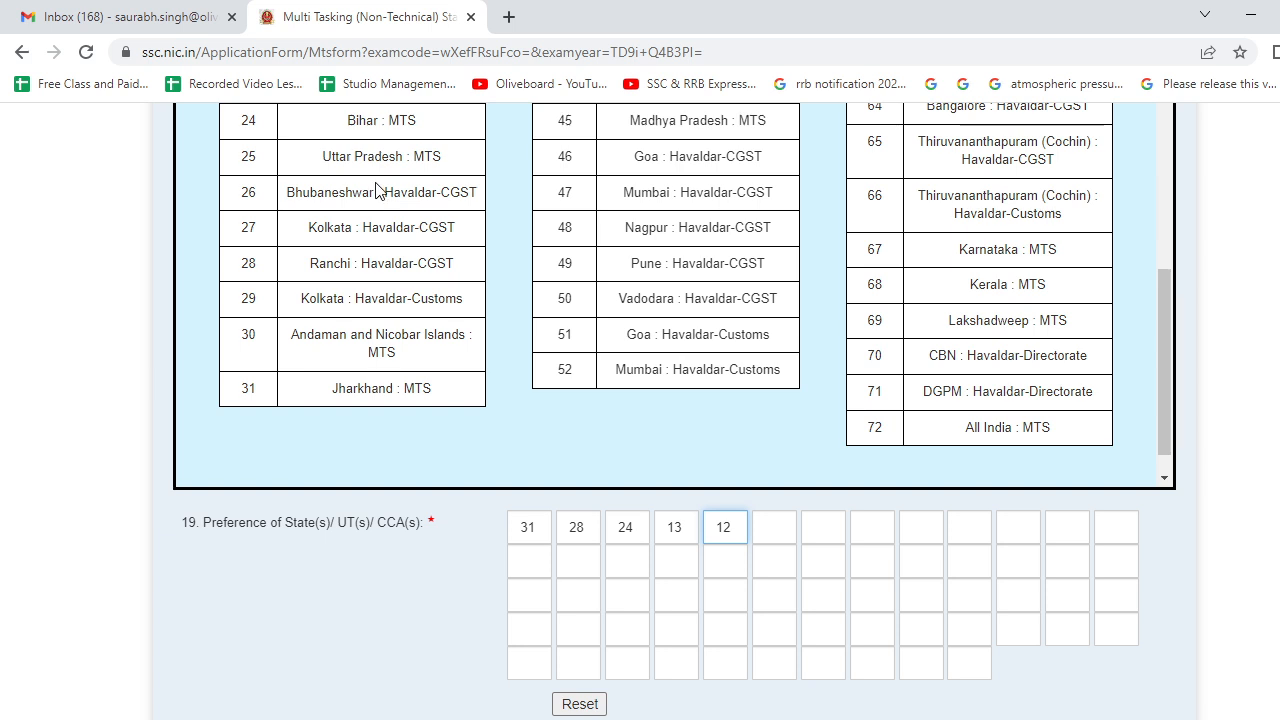
{"action": "left_click", "coordinate": [789, 529]}
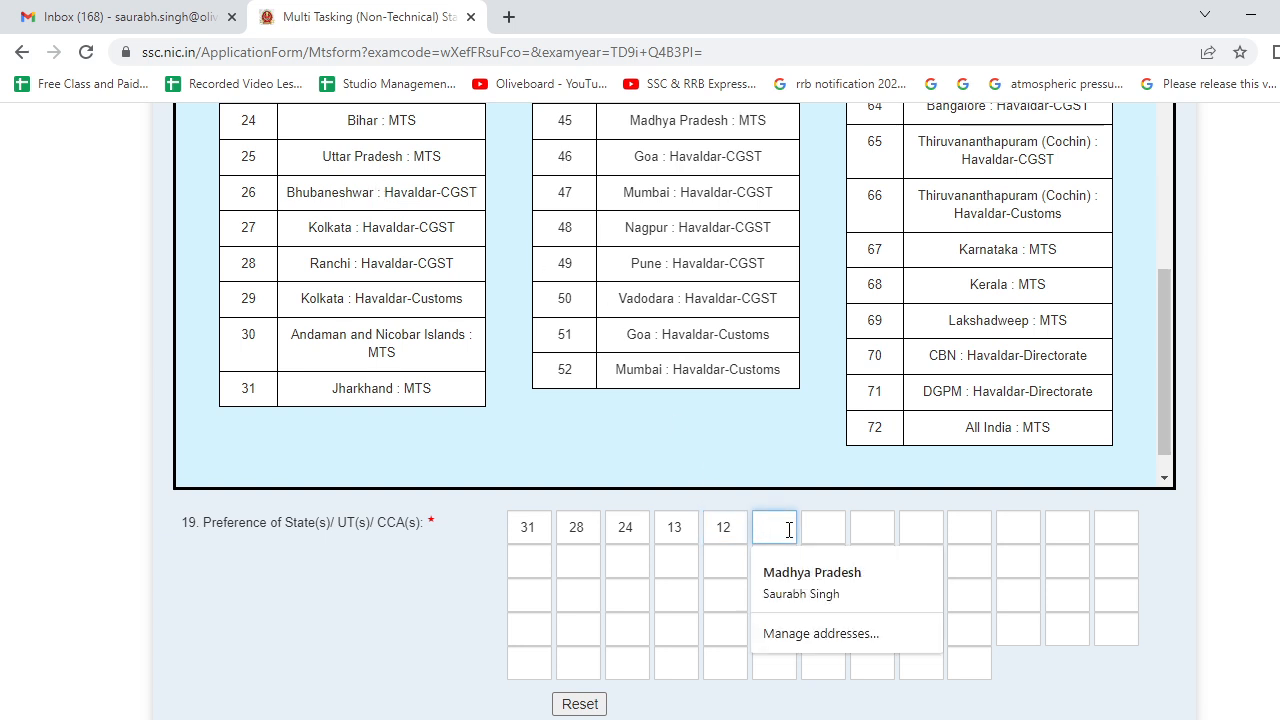
{"action": "type", "text": "25"}
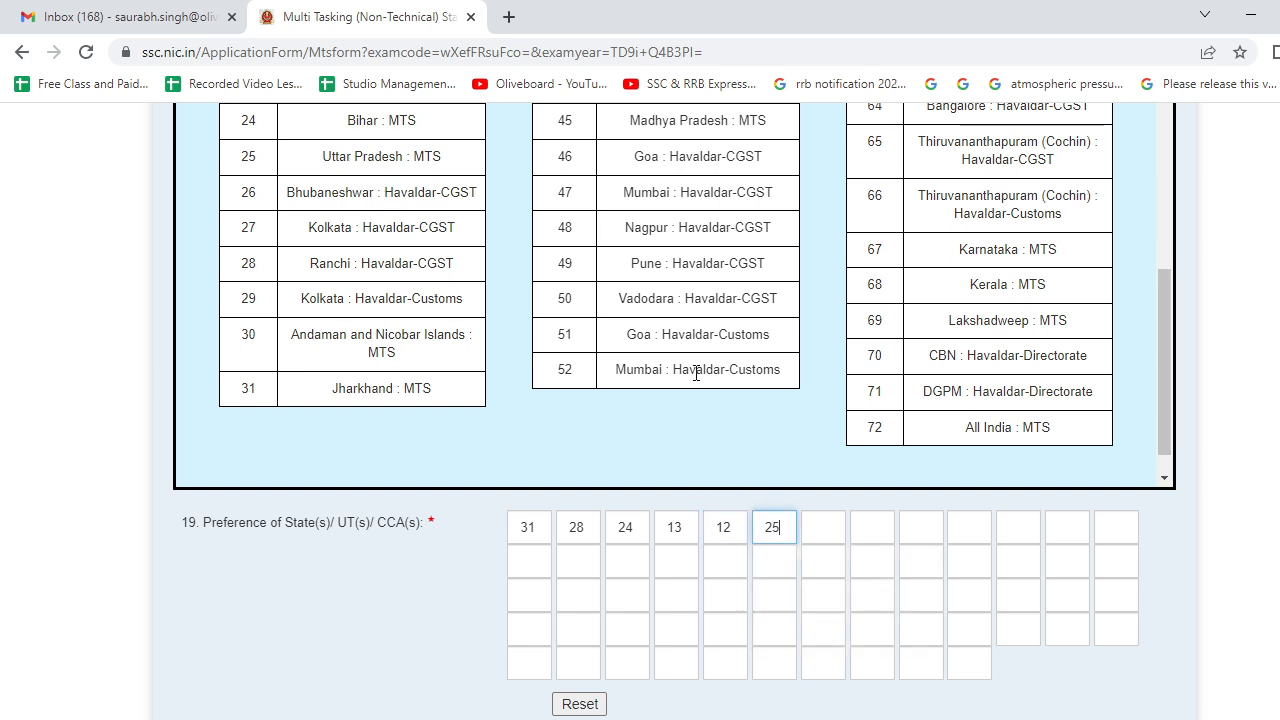
{"action": "scroll", "coordinate": [397, 540], "scroll_direction": "down", "scroll_amount": 2}
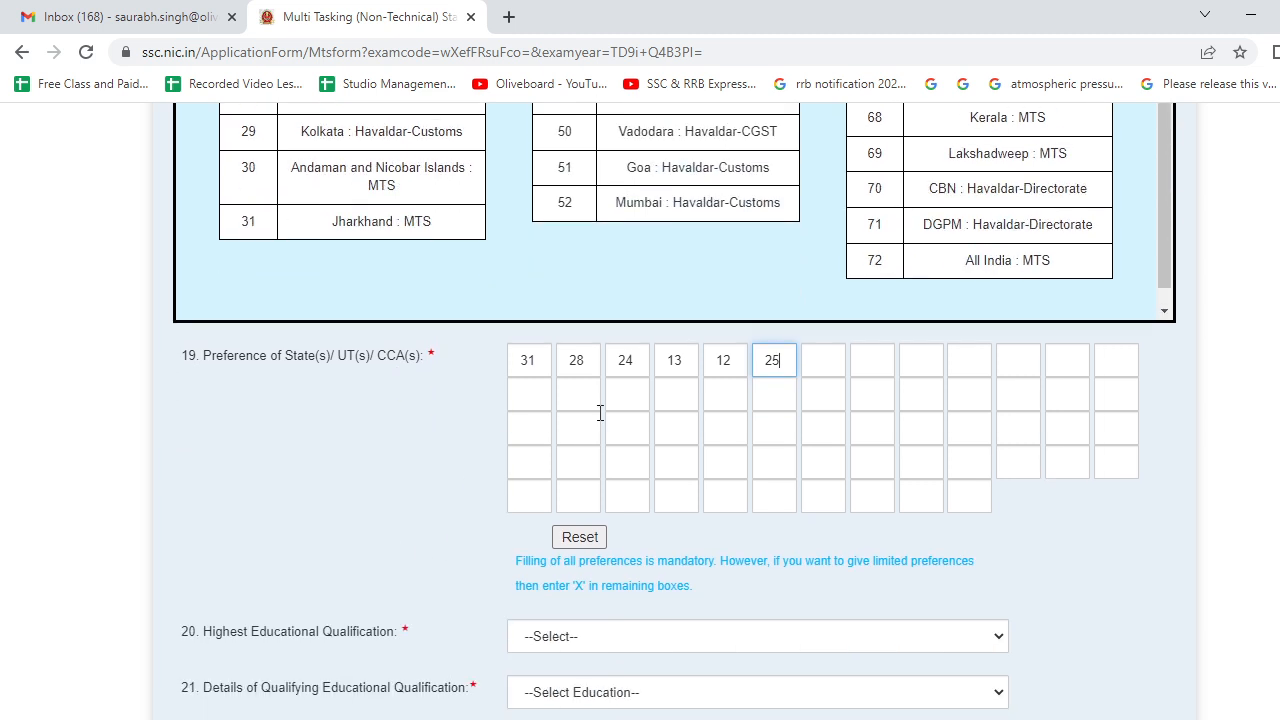
{"action": "scroll", "coordinate": [360, 497], "scroll_direction": "down", "scroll_amount": 2}
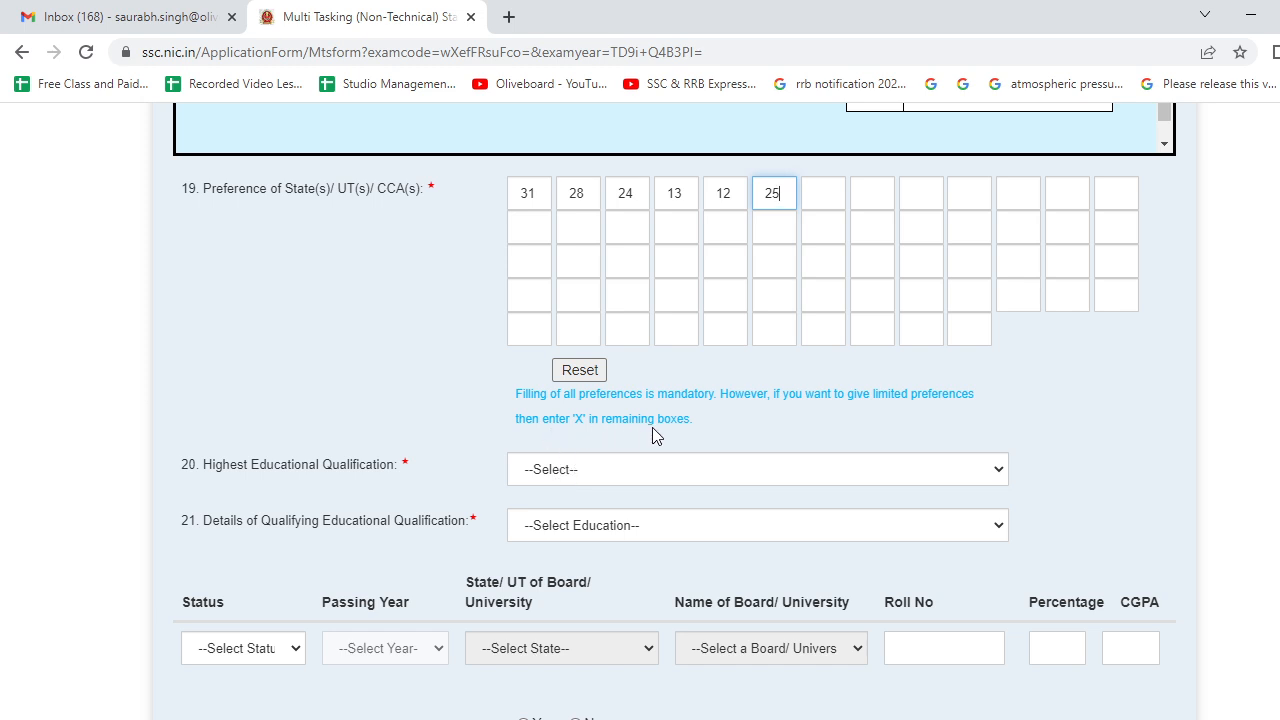
- Enter X in the seventh preference box and confirm filling all remaining preferences with X
{"action": "left_click", "coordinate": [817, 200]}
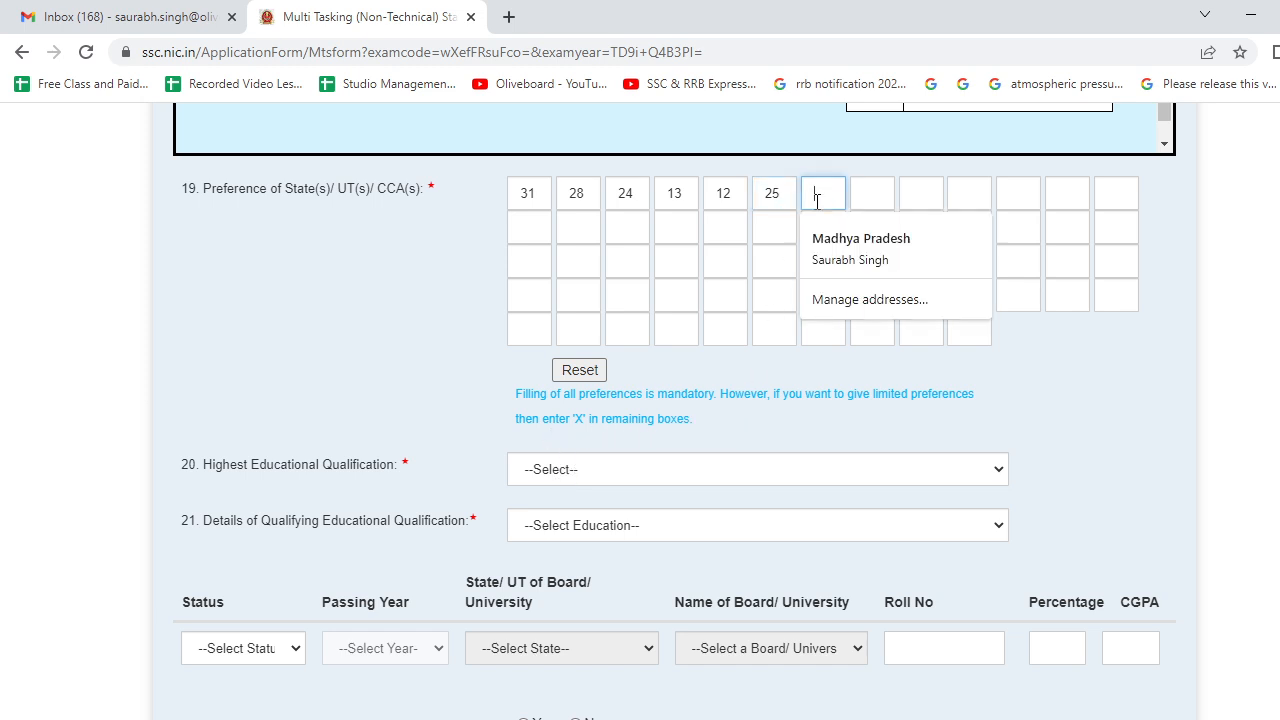
{"action": "type", "text": "X"}
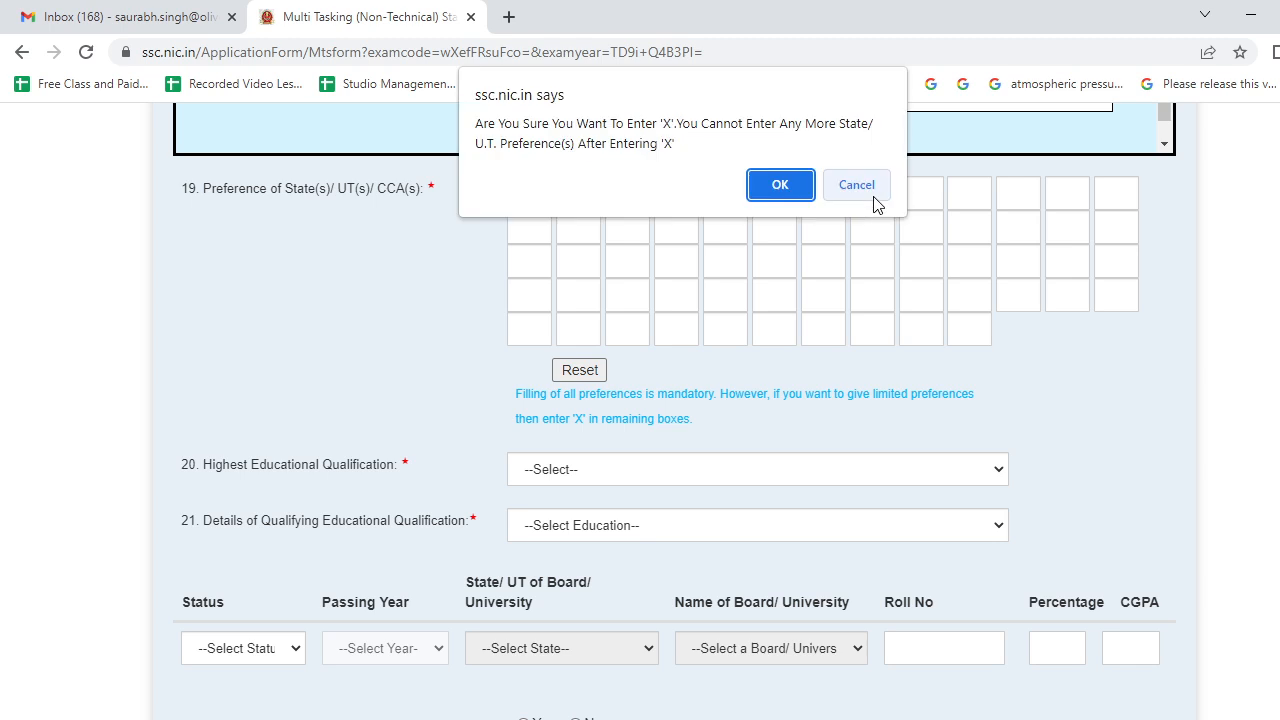
{"action": "left_click", "coordinate": [779, 187]}
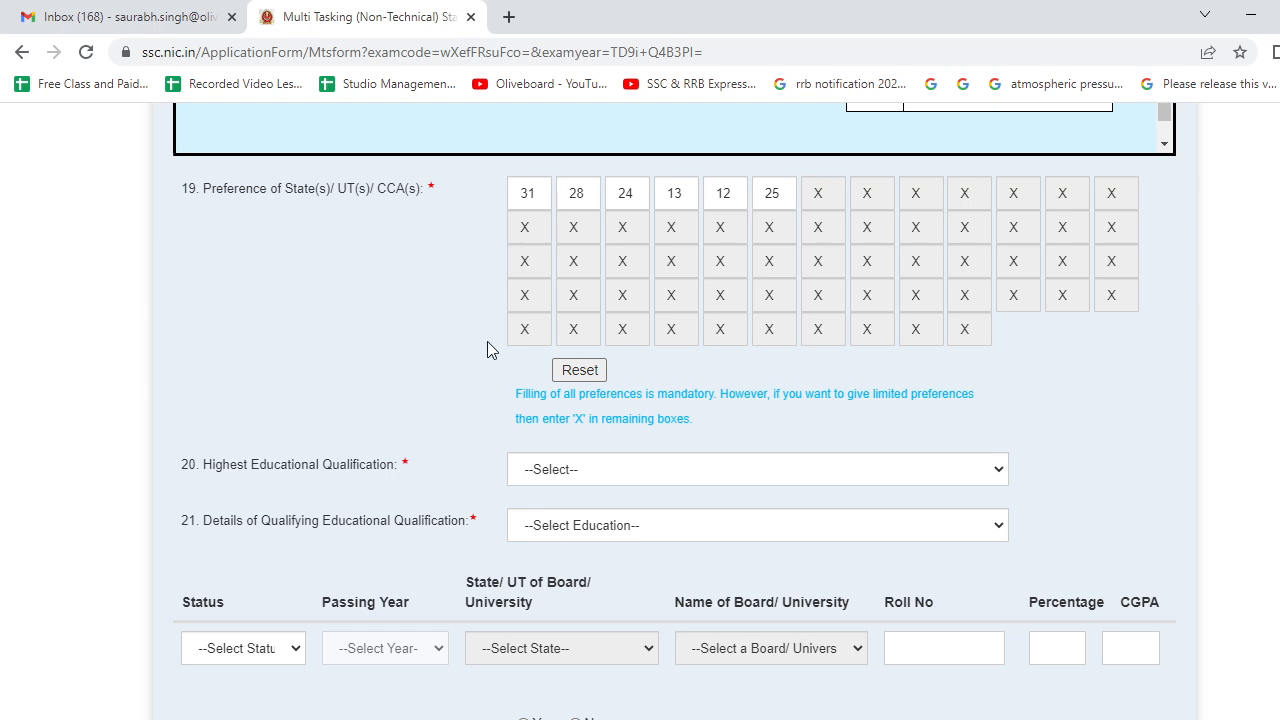
{"action": "scroll", "coordinate": [487, 341], "scroll_direction": "down", "scroll_amount": 2}
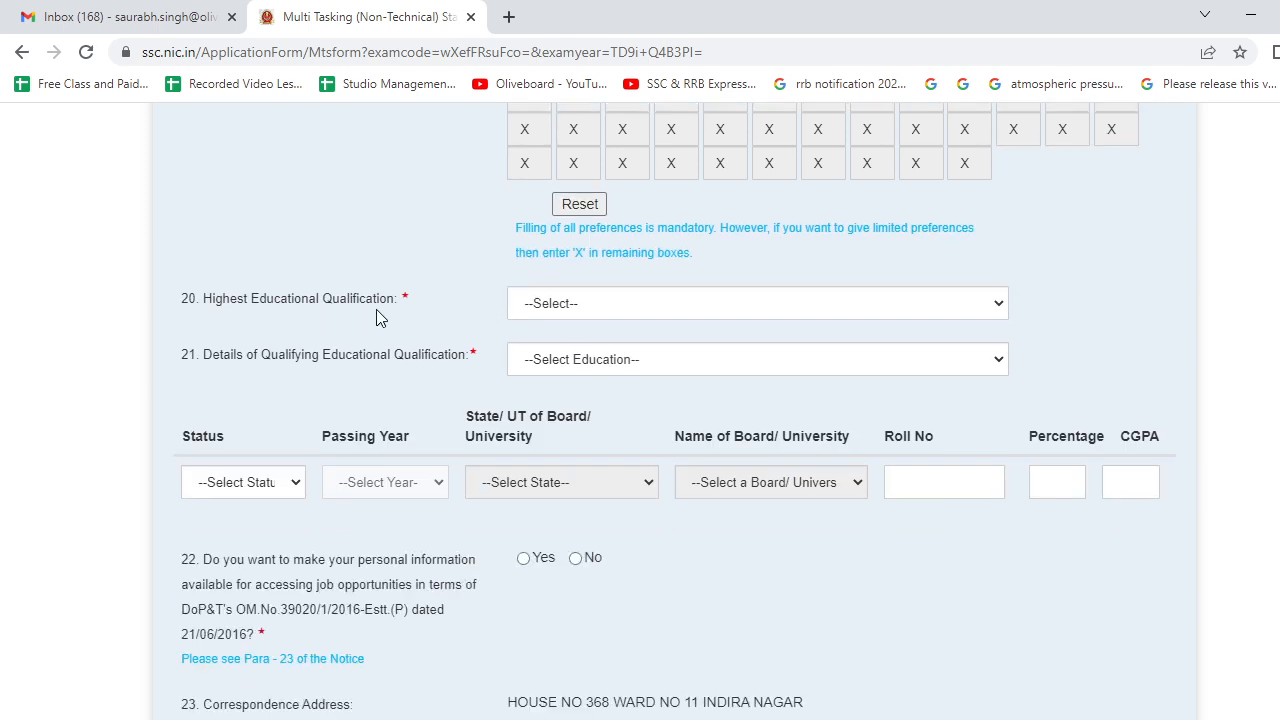
- Choose Intermediate/ Higher Secondary/ 10+2 as the highest qualification in question 20
{"action": "left_click", "coordinate": [596, 312]}
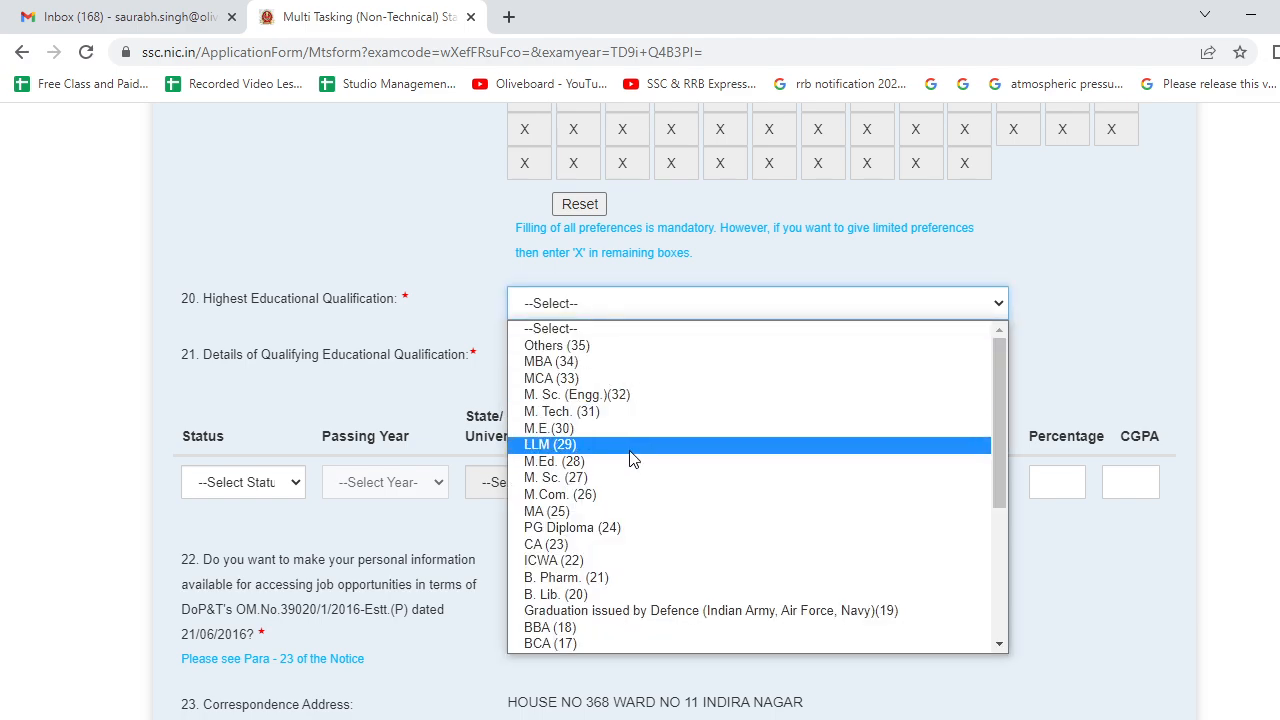
{"action": "scroll", "coordinate": [630, 475], "scroll_direction": "down", "scroll_amount": 5}
{"action": "scroll", "coordinate": [615, 380], "scroll_direction": "up", "scroll_amount": 5}
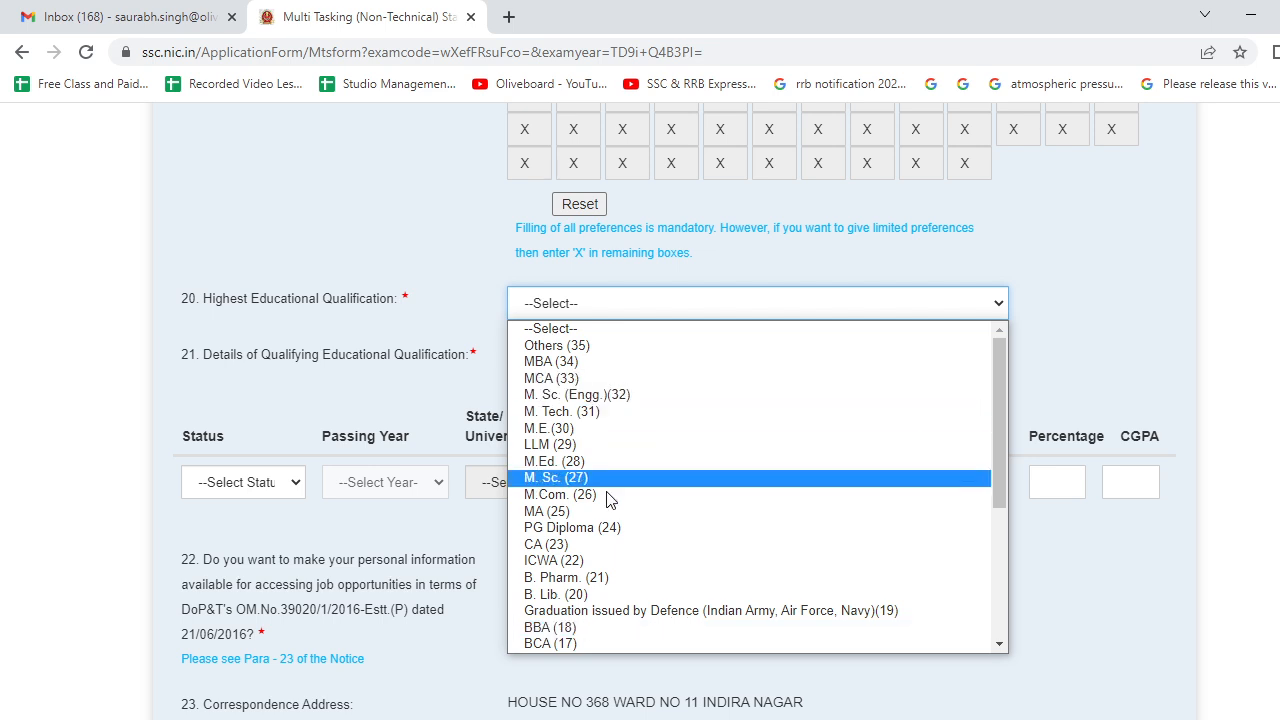
{"action": "scroll", "coordinate": [627, 543], "scroll_direction": "down", "scroll_amount": 5}
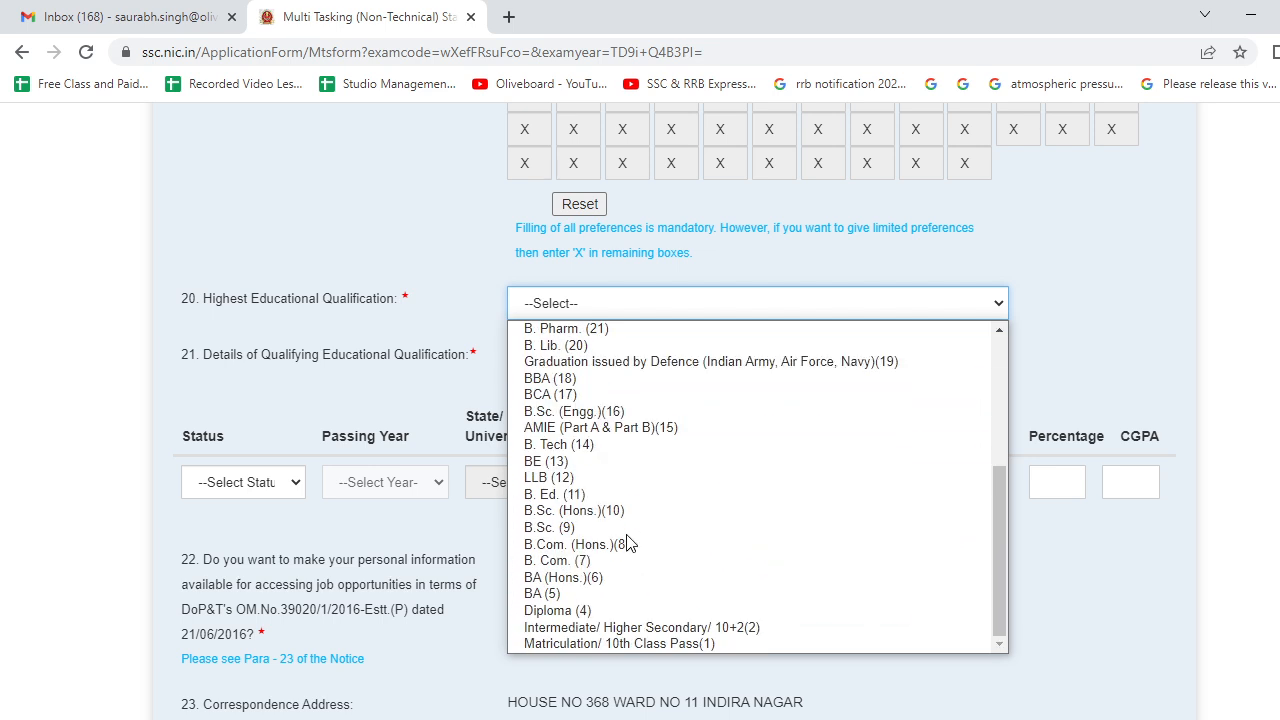
{"action": "left_click", "coordinate": [640, 627]}
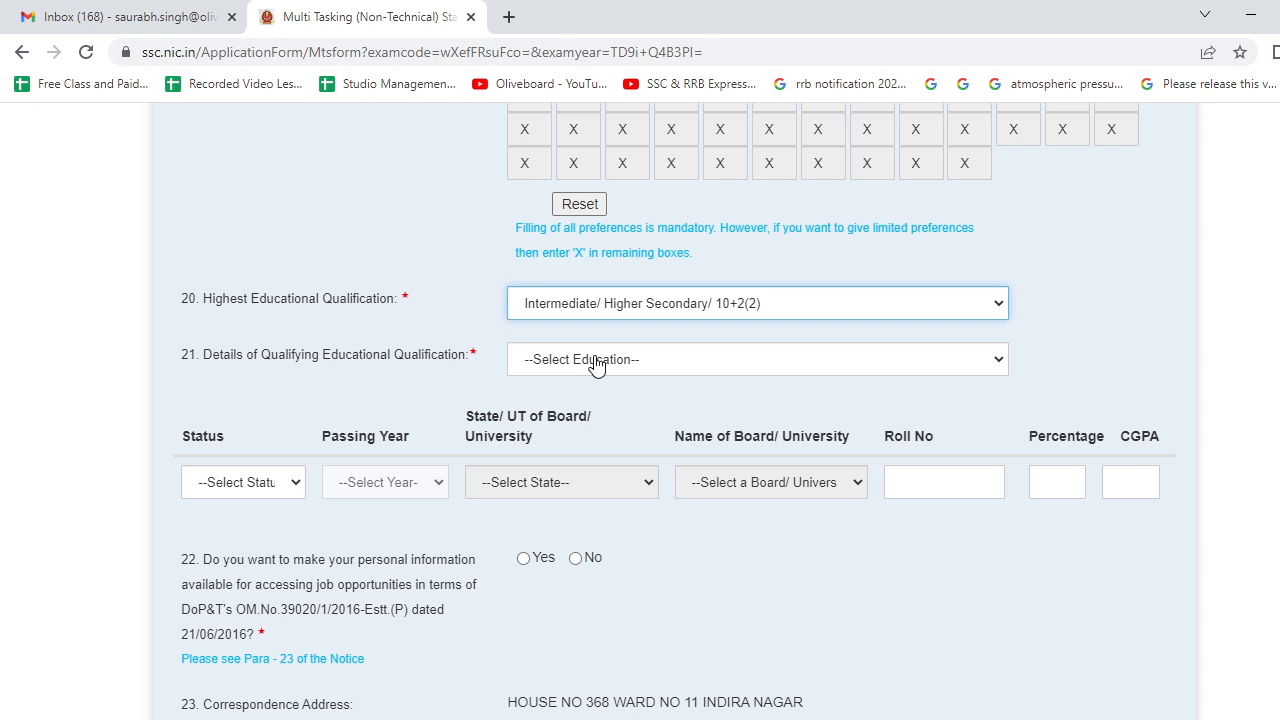
- Set qualifying education to 10th Standard with status Passed and percentage 69.5
{"action": "left_click", "coordinate": [596, 362]}
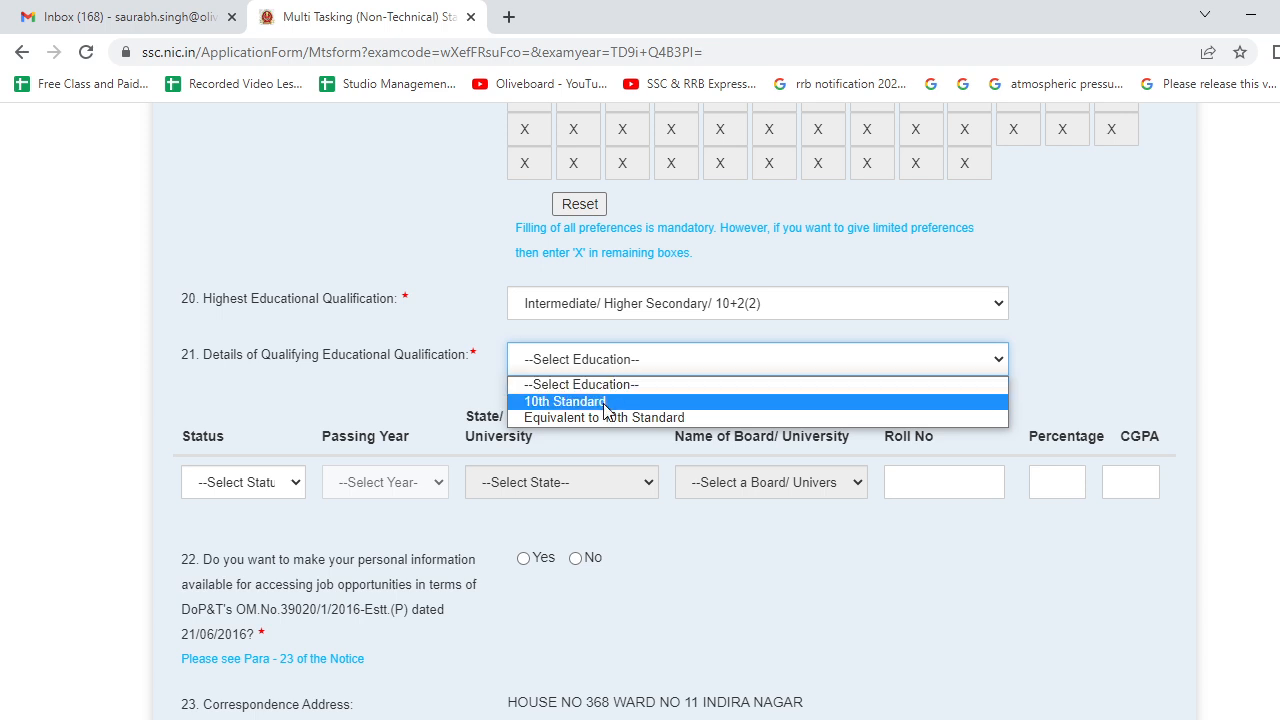
{"action": "left_click", "coordinate": [605, 402]}
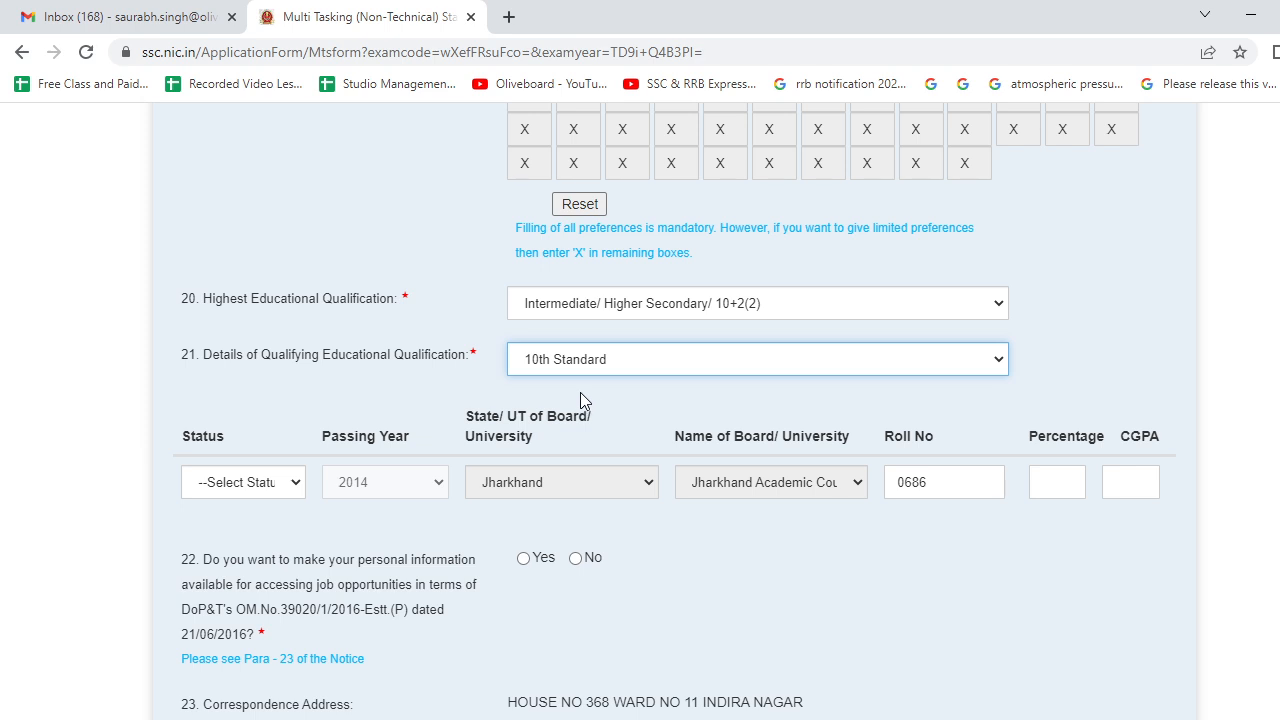
{"action": "left_click", "coordinate": [299, 484]}
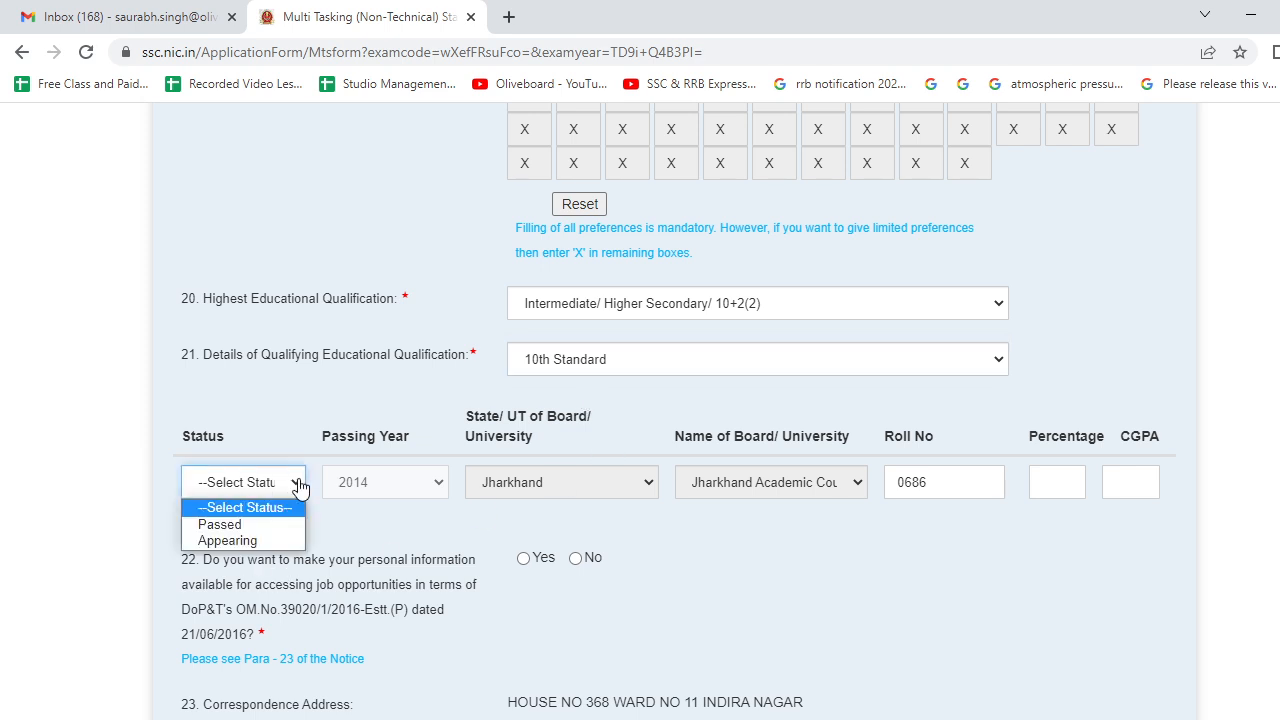
{"action": "left_click", "coordinate": [289, 525]}
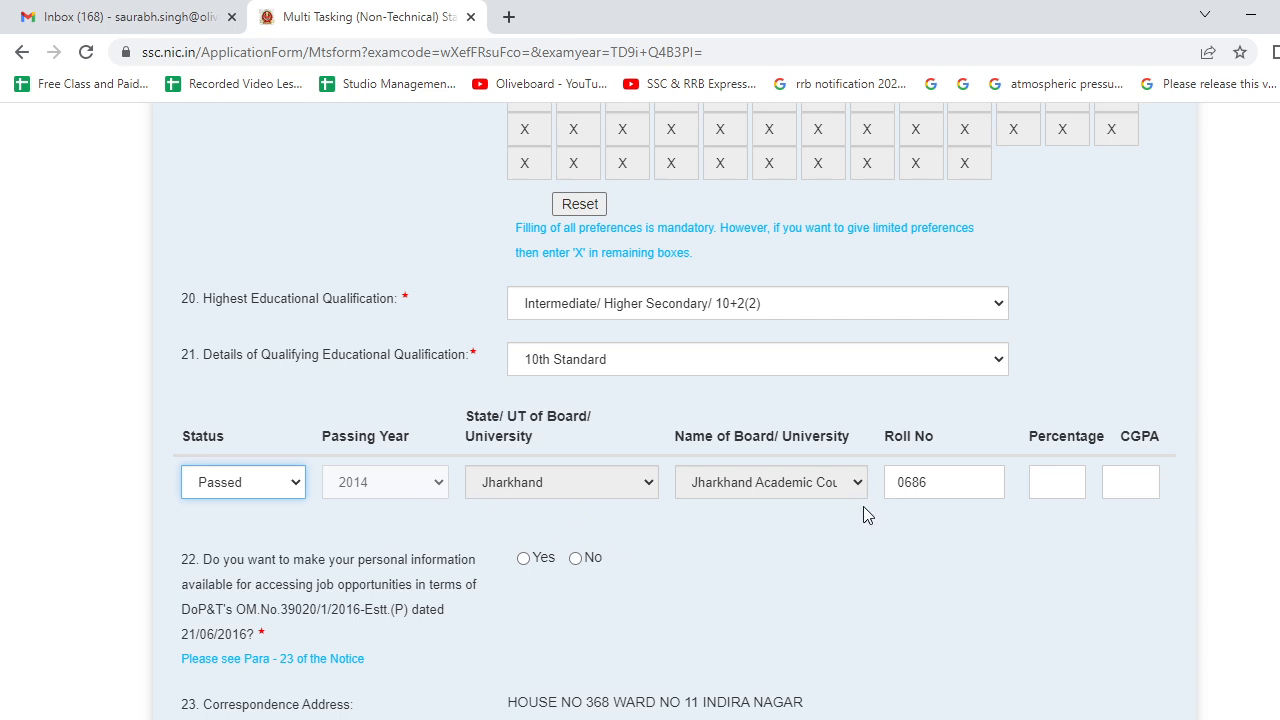
{"action": "left_click", "coordinate": [1072, 480]}
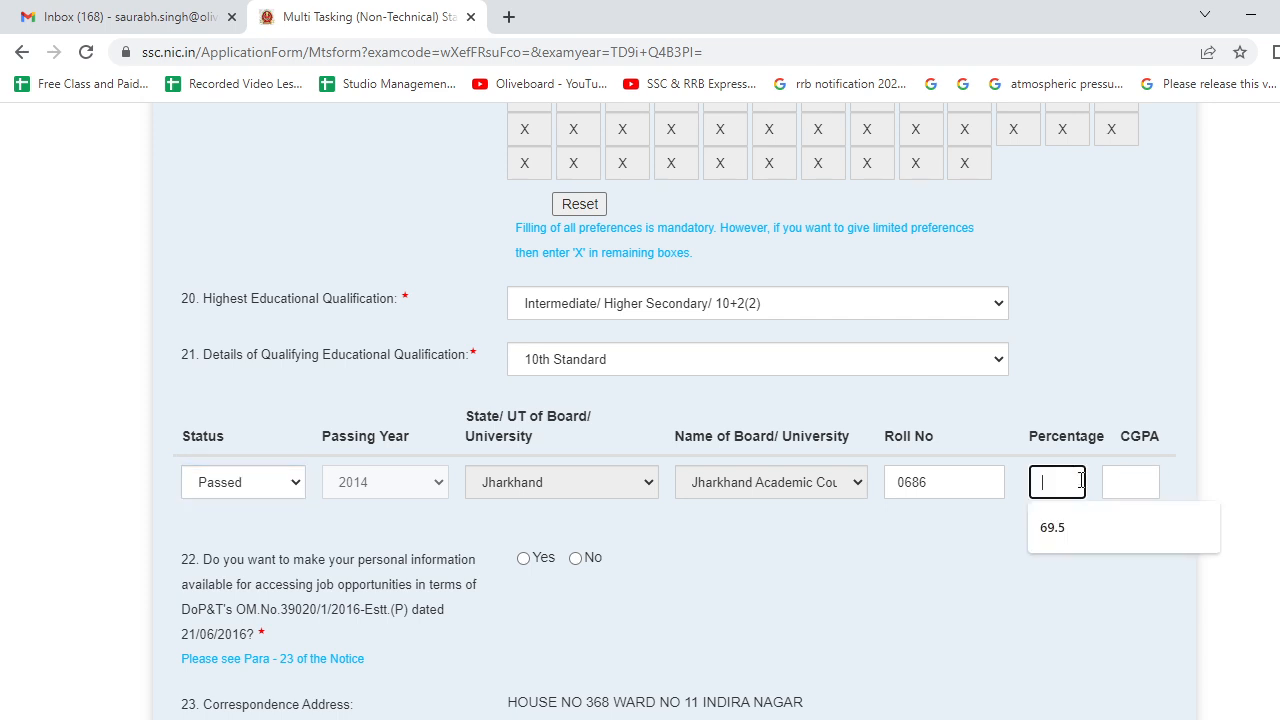
{"action": "left_click", "coordinate": [1051, 528]}
{"action": "left_click", "coordinate": [1098, 535]}
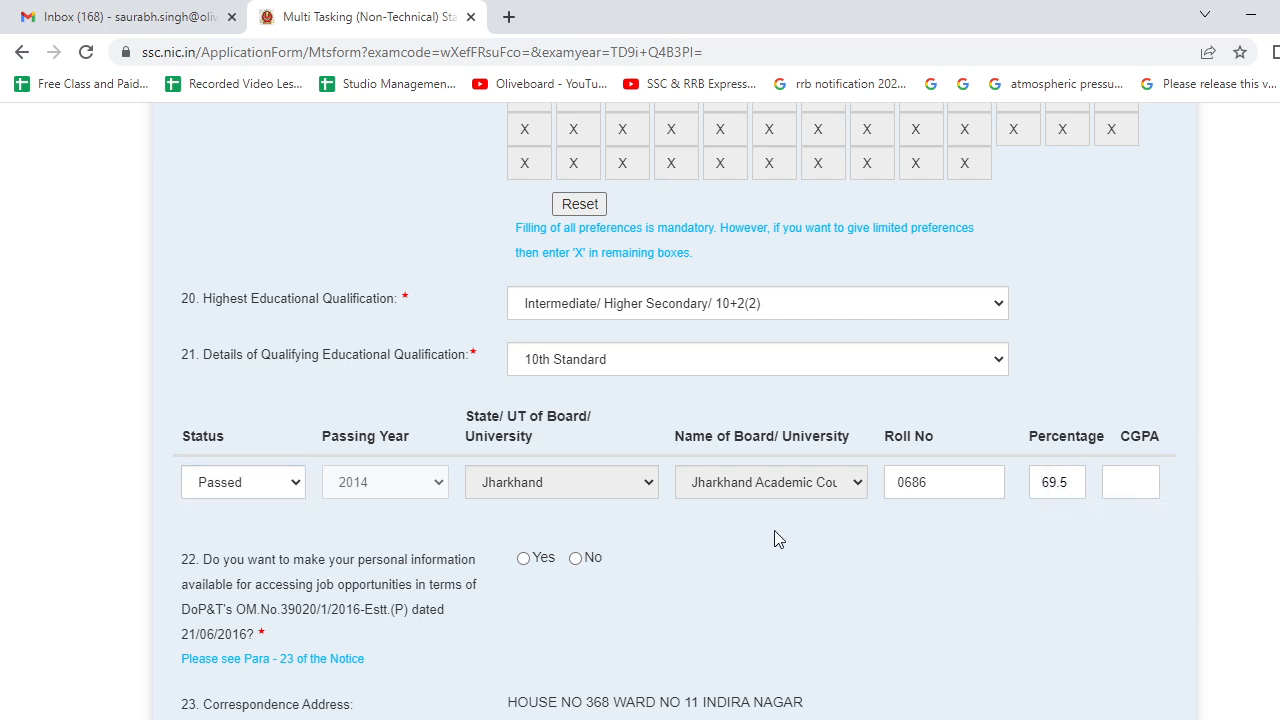
- Select No for question 22 on sharing personal information, then move down to Photograph And Signature
{"action": "scroll", "coordinate": [805, 543], "scroll_direction": "down", "scroll_amount": 2}
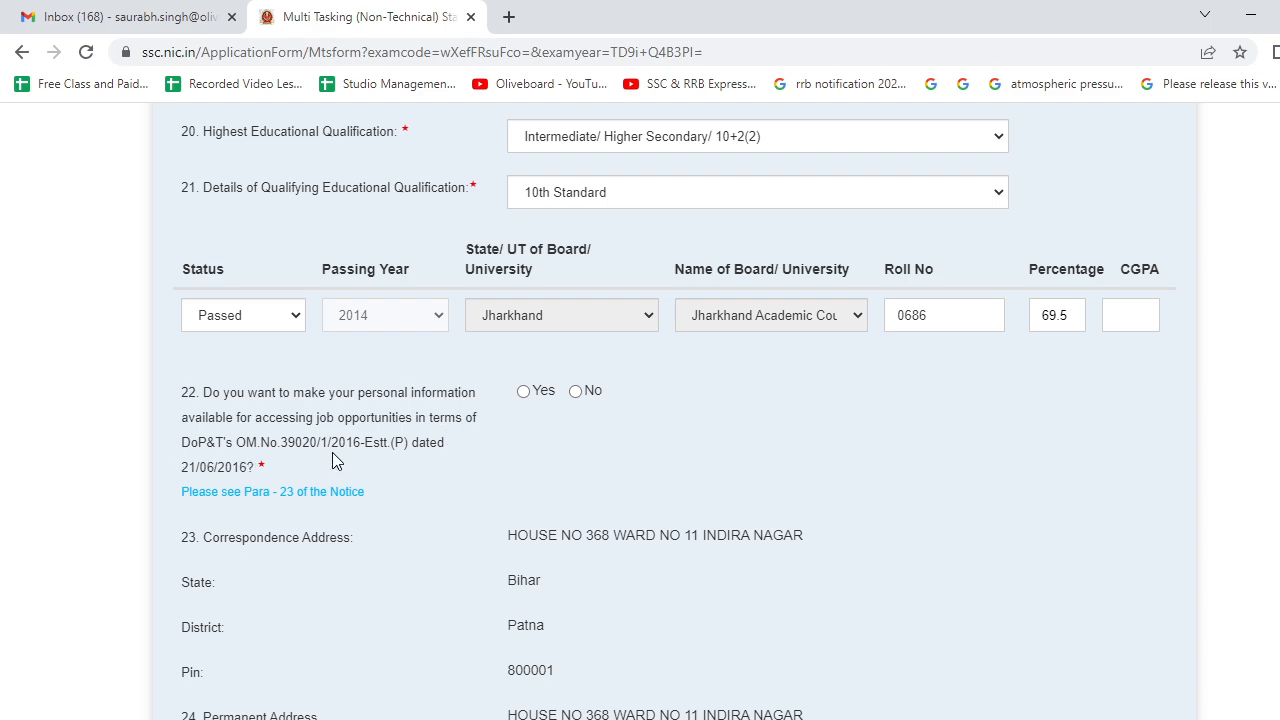
{"action": "scroll", "coordinate": [387, 372], "scroll_direction": "up", "scroll_amount": 6}
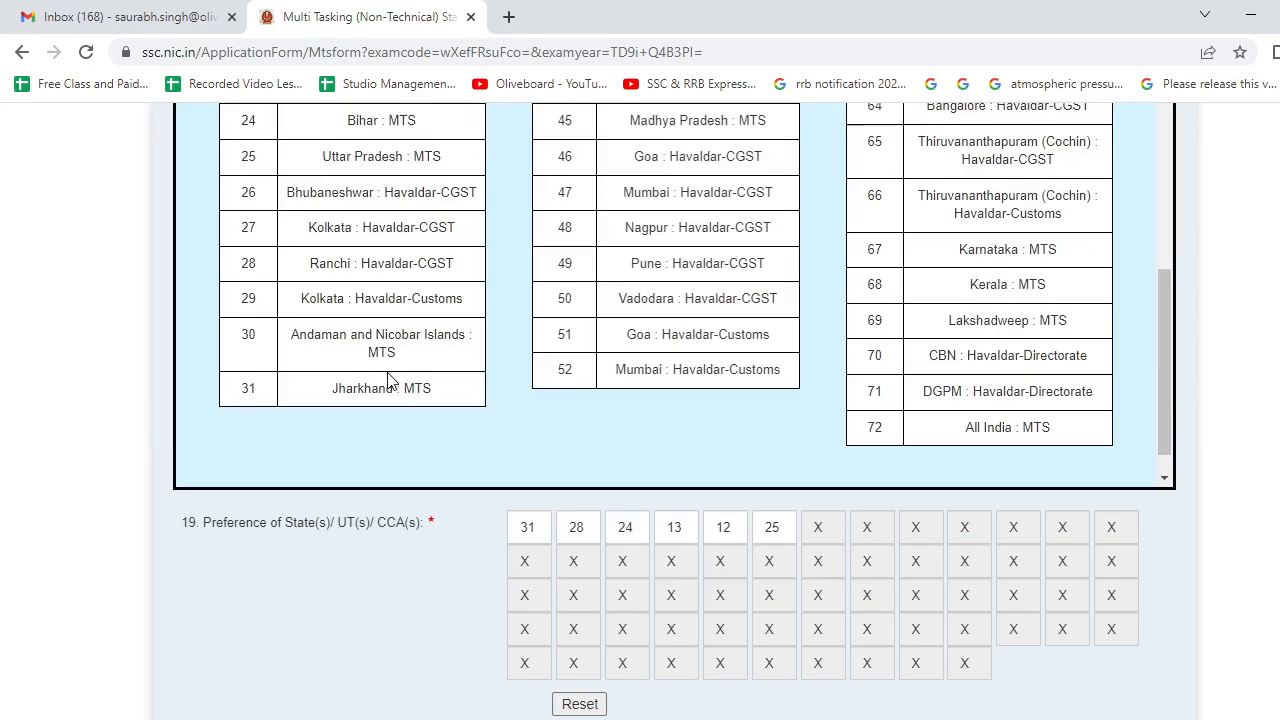
{"action": "scroll", "coordinate": [388, 380], "scroll_direction": "up", "scroll_amount": 5}
{"action": "scroll", "coordinate": [388, 380], "scroll_direction": "down", "scroll_amount": 5}
{"action": "scroll", "coordinate": [380, 530], "scroll_direction": "down", "scroll_amount": 1}
{"action": "scroll", "coordinate": [378, 533], "scroll_direction": "down", "scroll_amount": 8}
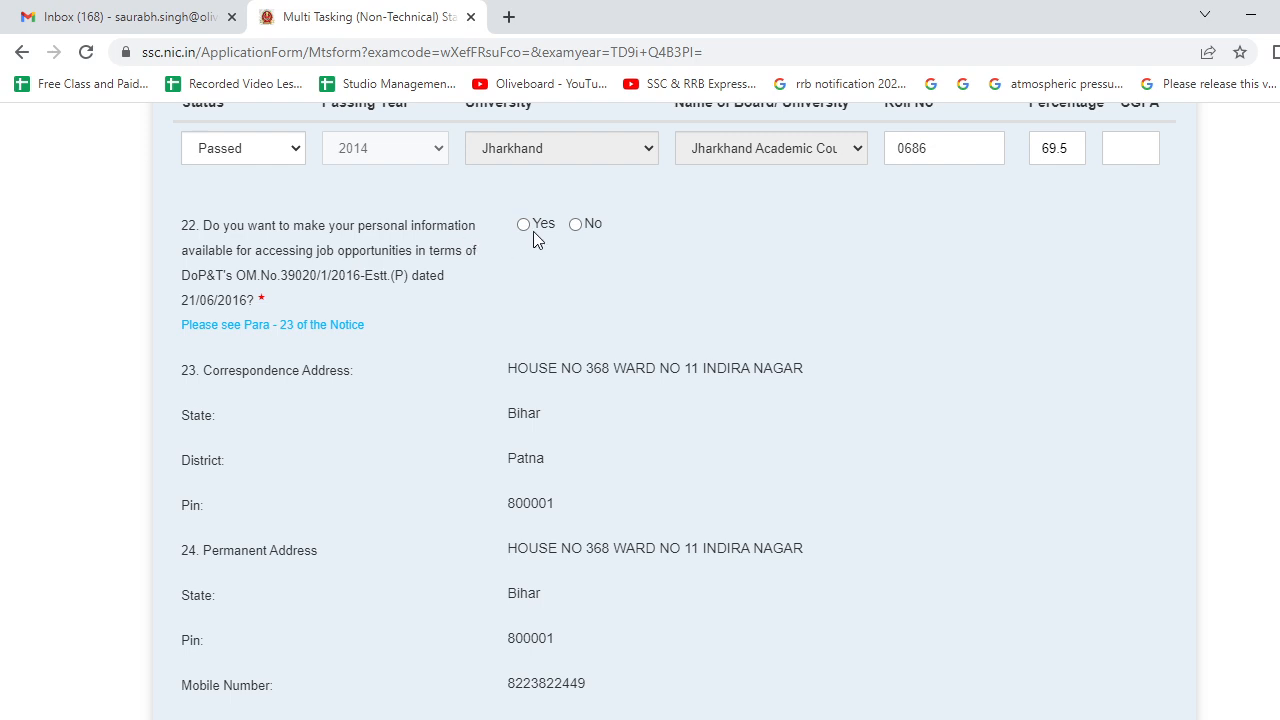
{"action": "left_click", "coordinate": [577, 231]}
{"action": "scroll", "coordinate": [593, 433], "scroll_direction": "down", "scroll_amount": 5}
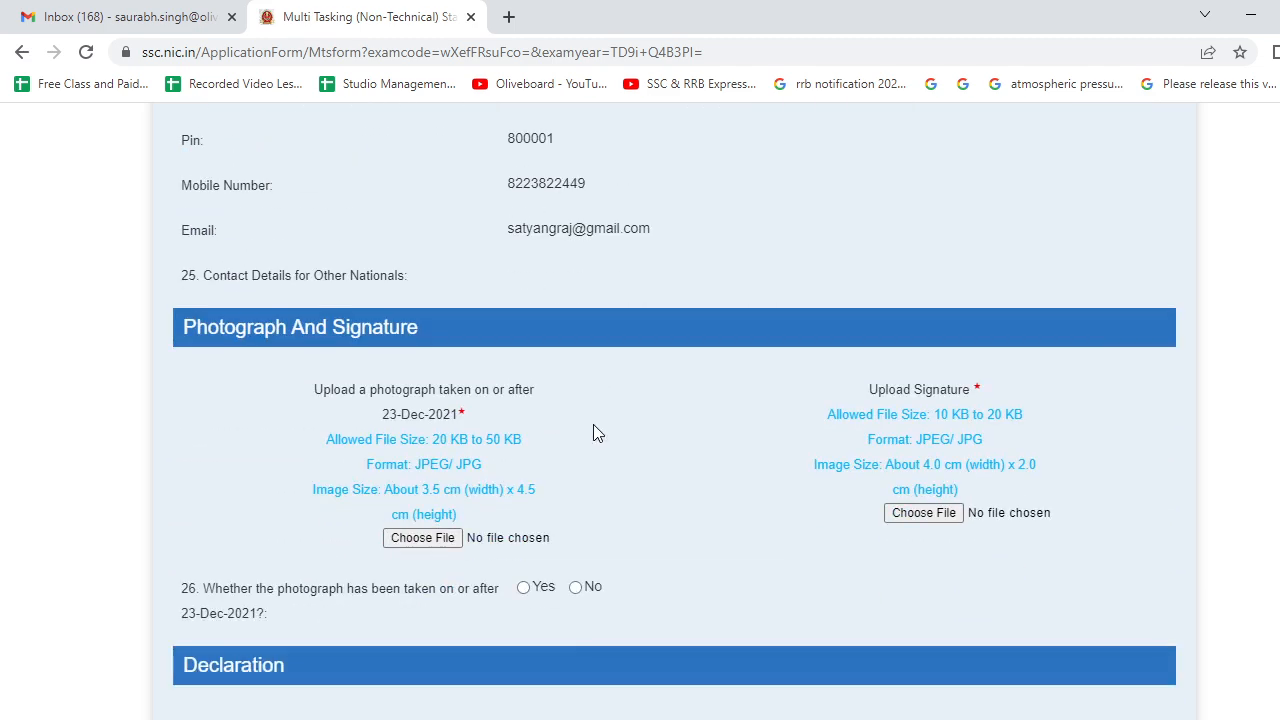
{"action": "scroll", "coordinate": [369, 330], "scroll_direction": "down", "scroll_amount": 2}
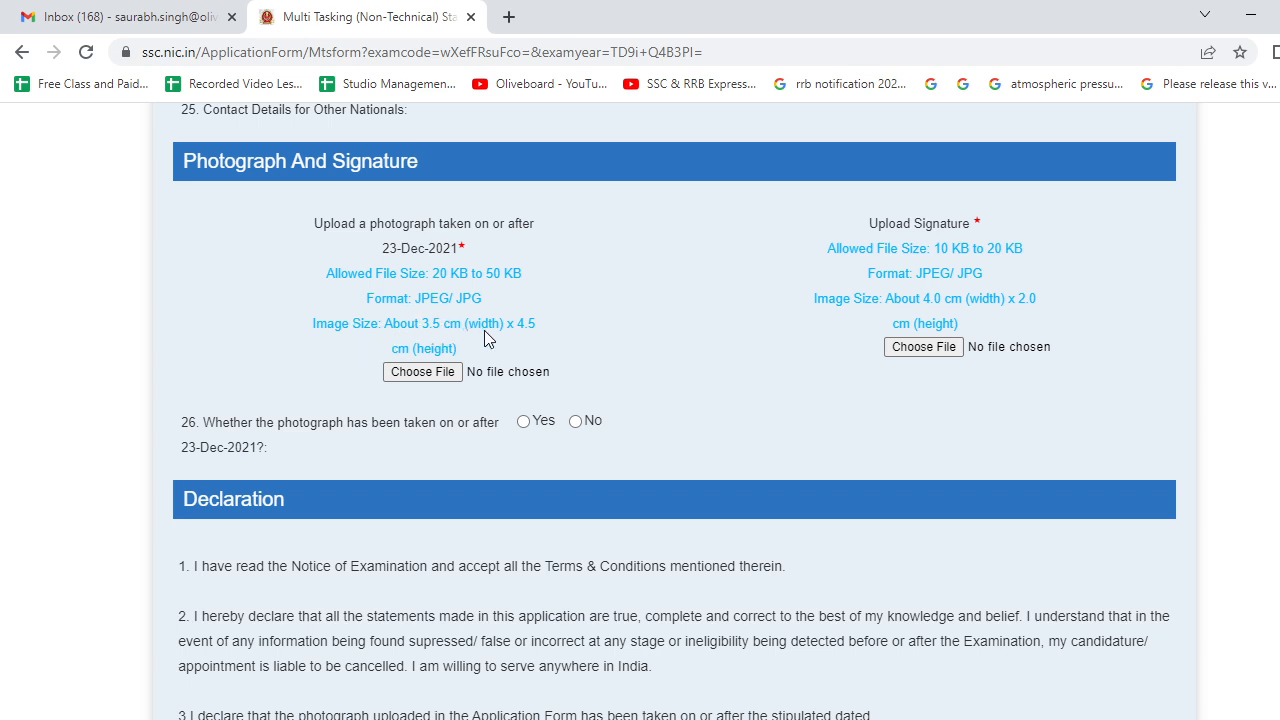
- Upload image (4).jpg from the Desktop as the photograph
{"action": "left_click", "coordinate": [423, 372]}
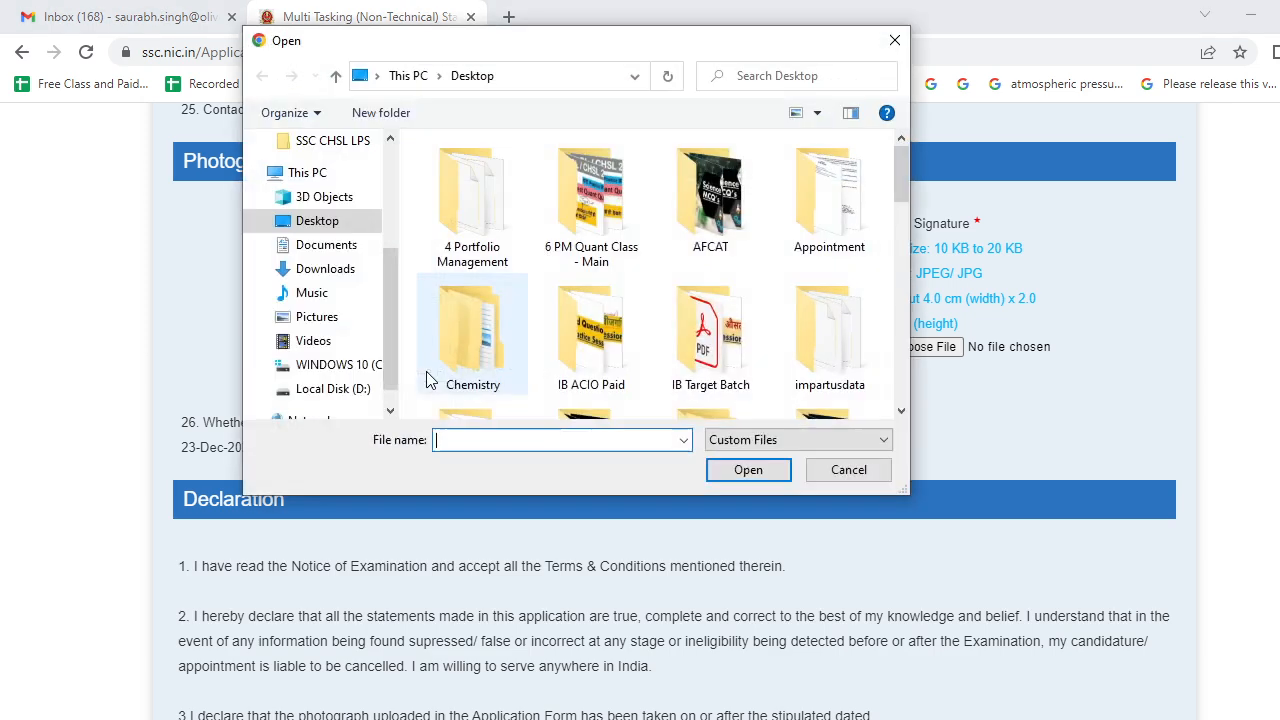
{"action": "left_click", "coordinate": [335, 224]}
{"action": "scroll", "coordinate": [594, 171], "scroll_direction": "down", "scroll_amount": 10}
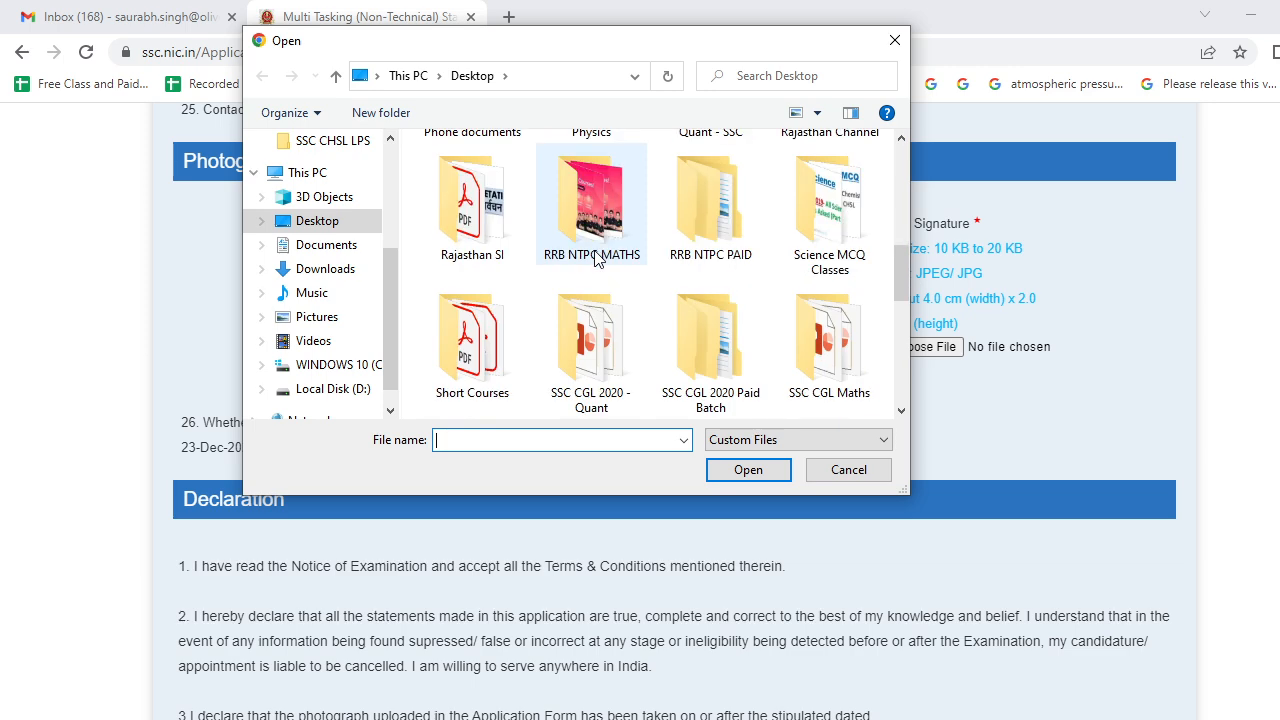
{"action": "left_click", "coordinate": [708, 190]}
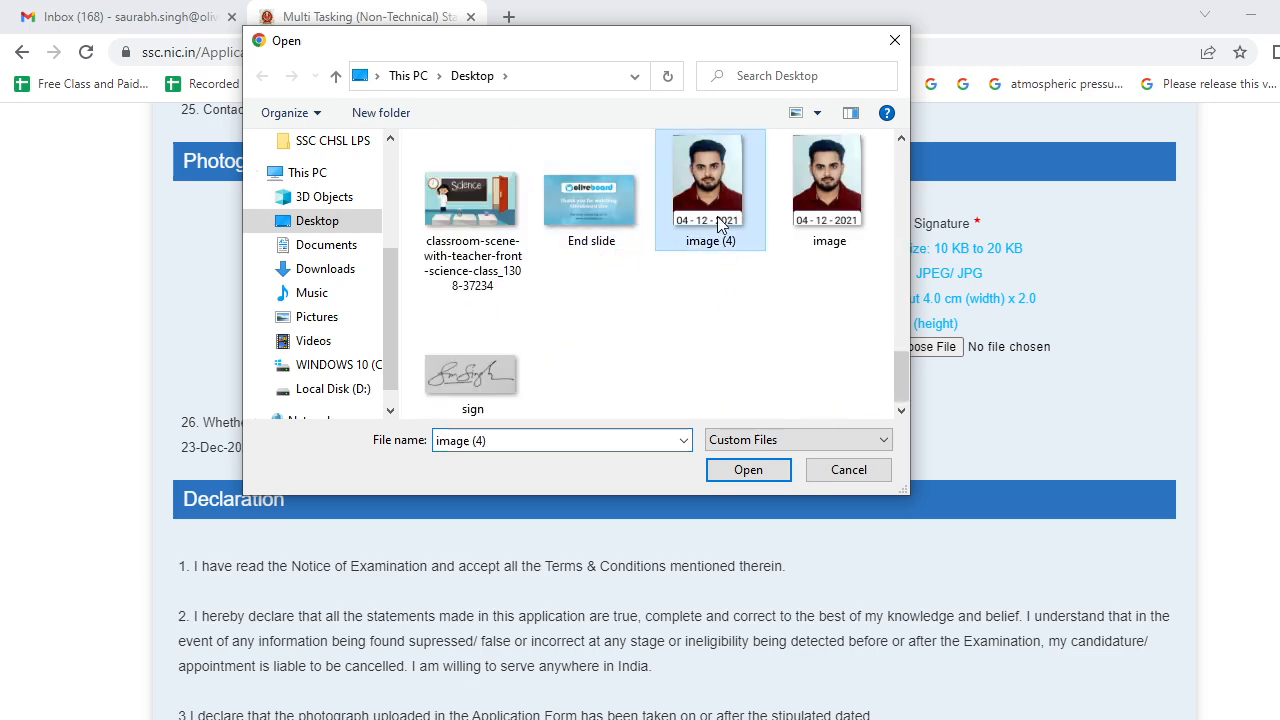
{"action": "left_click", "coordinate": [749, 470]}
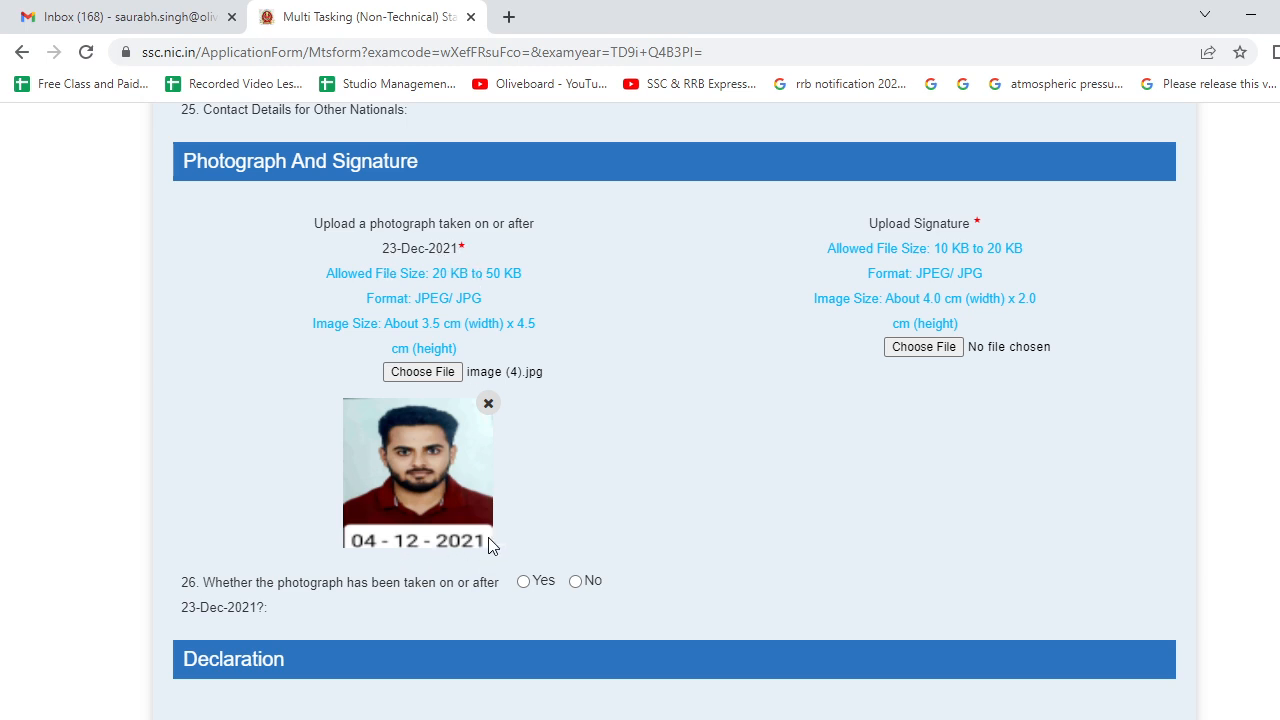
- Upload sign.jpg from the Desktop as the signature image
{"action": "left_click", "coordinate": [924, 347]}
{"action": "scroll", "coordinate": [570, 310], "scroll_direction": "down", "scroll_amount": 5}
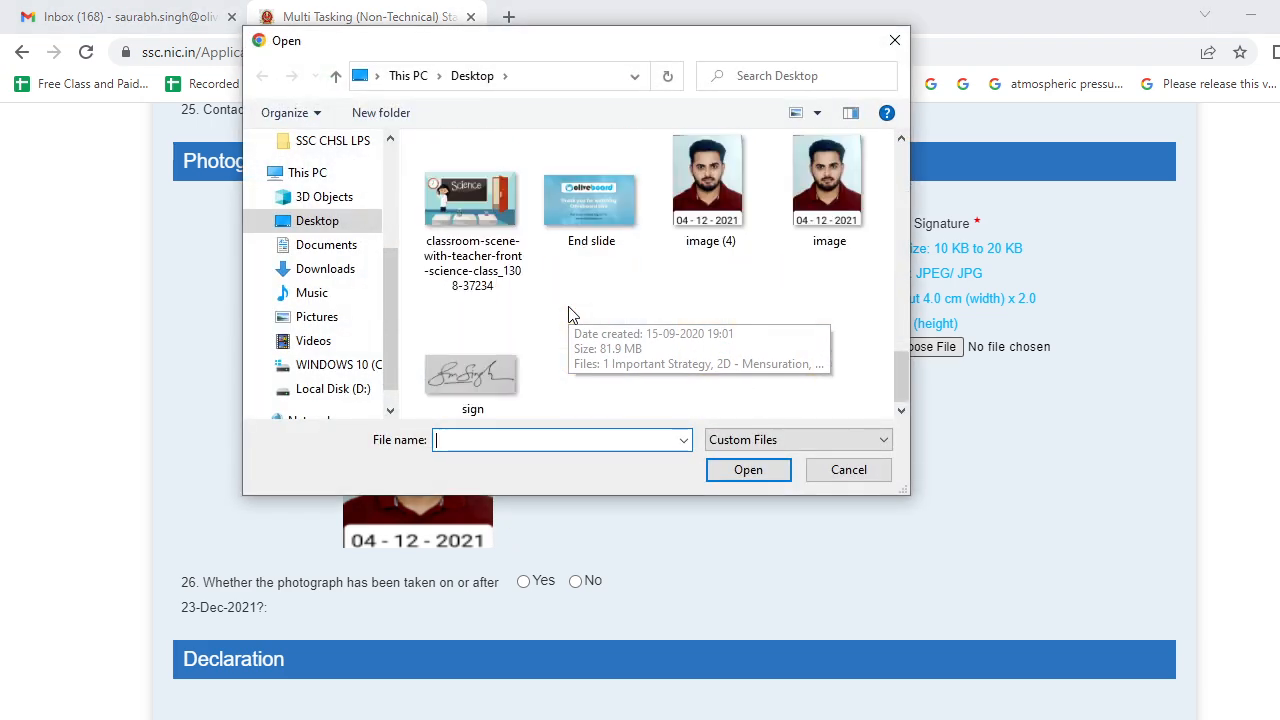
{"action": "left_click", "coordinate": [495, 380]}
{"action": "left_click", "coordinate": [747, 469]}
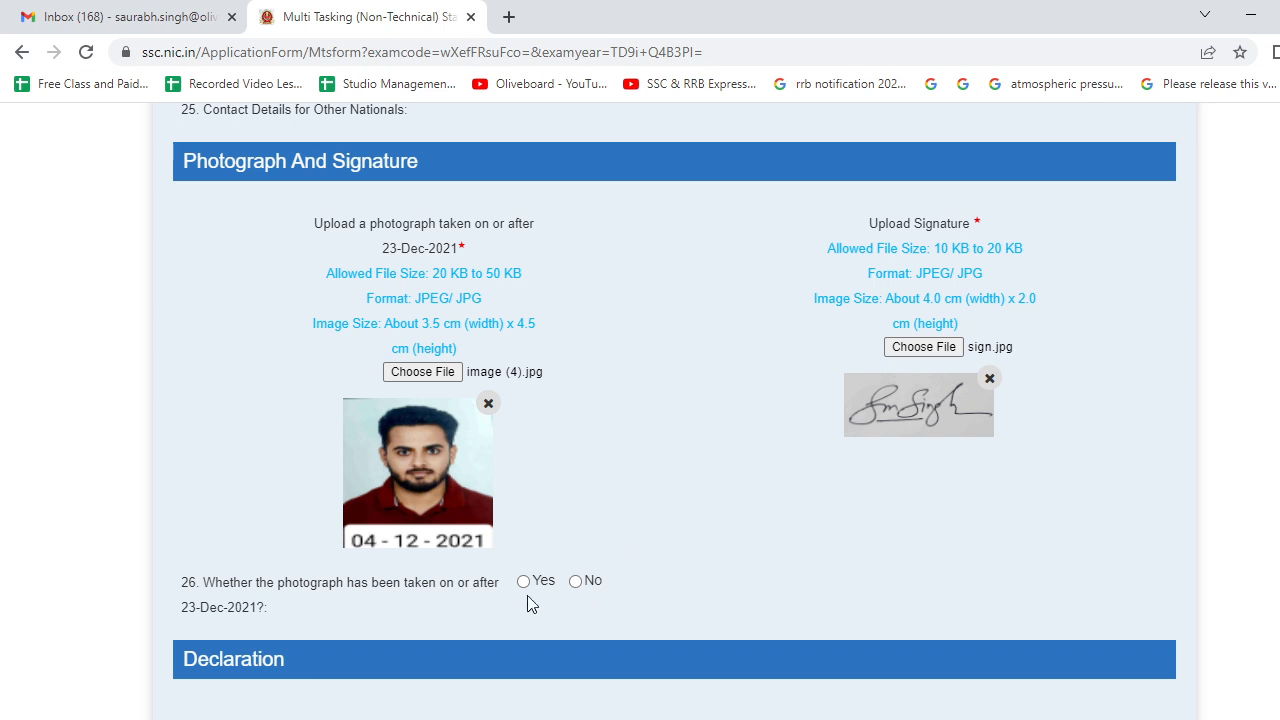
- Answer Yes to the photograph-date question 26 and tick I Agree on the declaration
{"action": "scroll", "coordinate": [353, 591], "scroll_direction": "down", "scroll_amount": 2}
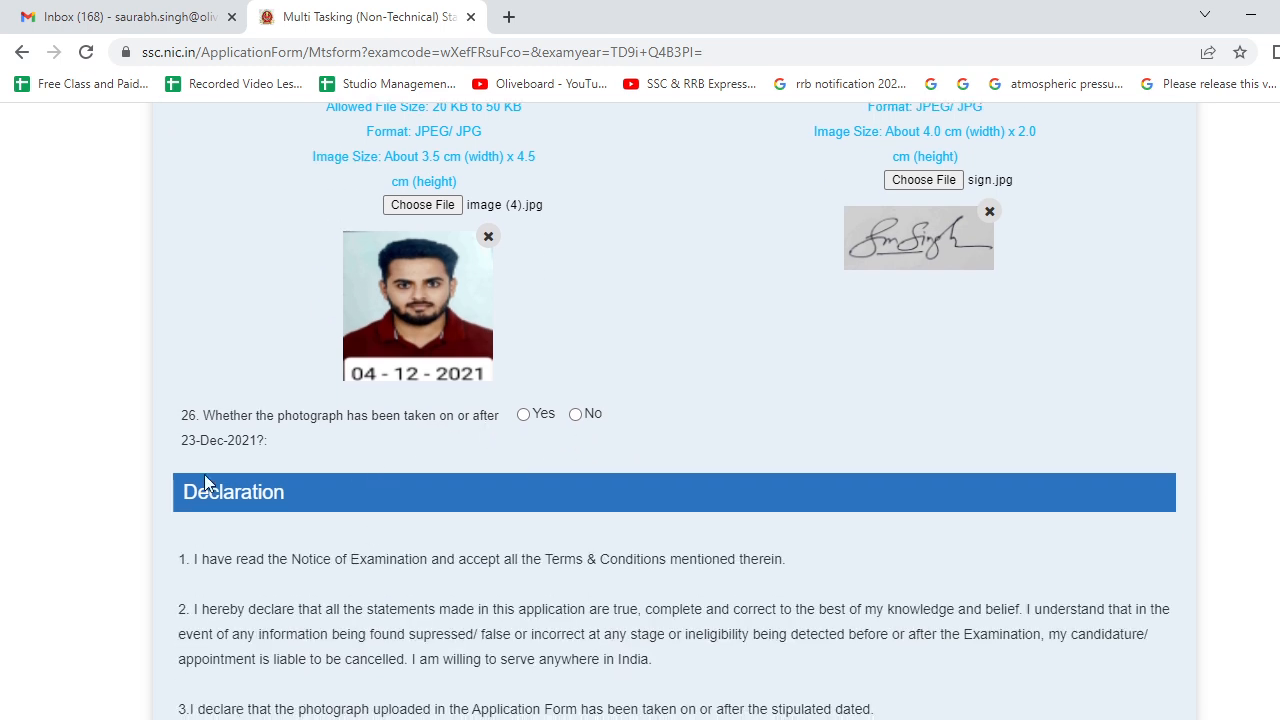
{"action": "left_click", "coordinate": [523, 414]}
{"action": "scroll", "coordinate": [503, 477], "scroll_direction": "down", "scroll_amount": 4}
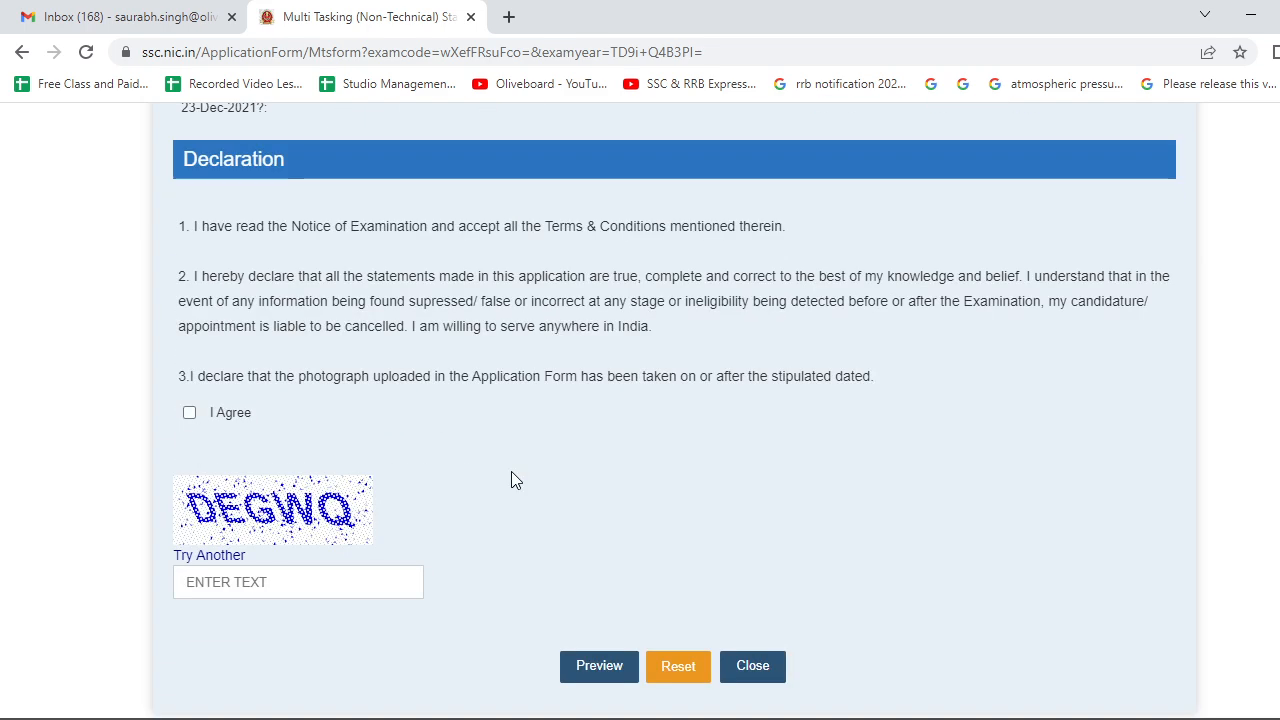
{"action": "left_click", "coordinate": [191, 416]}
- Enter captcha DEGWQ and open the application preview
{"action": "scroll", "coordinate": [234, 501], "scroll_direction": "down", "scroll_amount": 2}
{"action": "left_click", "coordinate": [234, 461]}
{"action": "type", "text": "DEGW"}
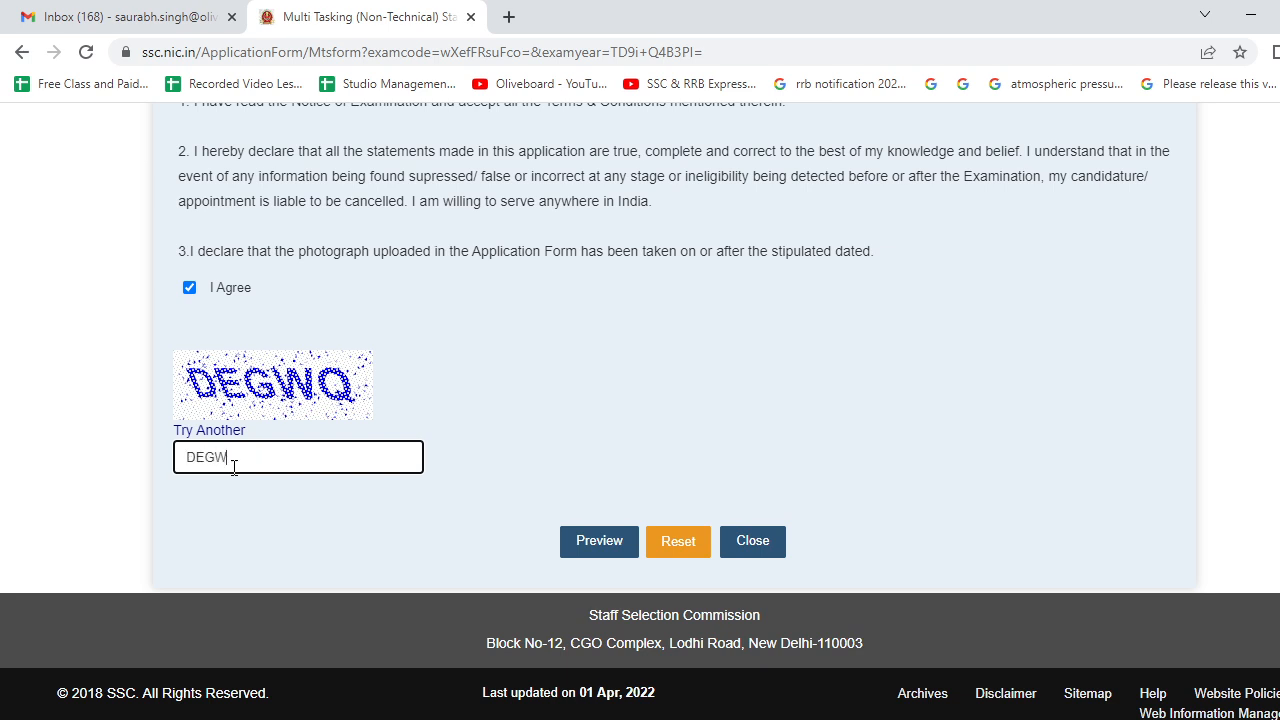
{"action": "type", "text": "Q"}
{"action": "left_click", "coordinate": [593, 546]}
- Review the previewed application, submit it, and confirm the final submission
{"action": "scroll", "coordinate": [591, 466], "scroll_direction": "down", "scroll_amount": 20}
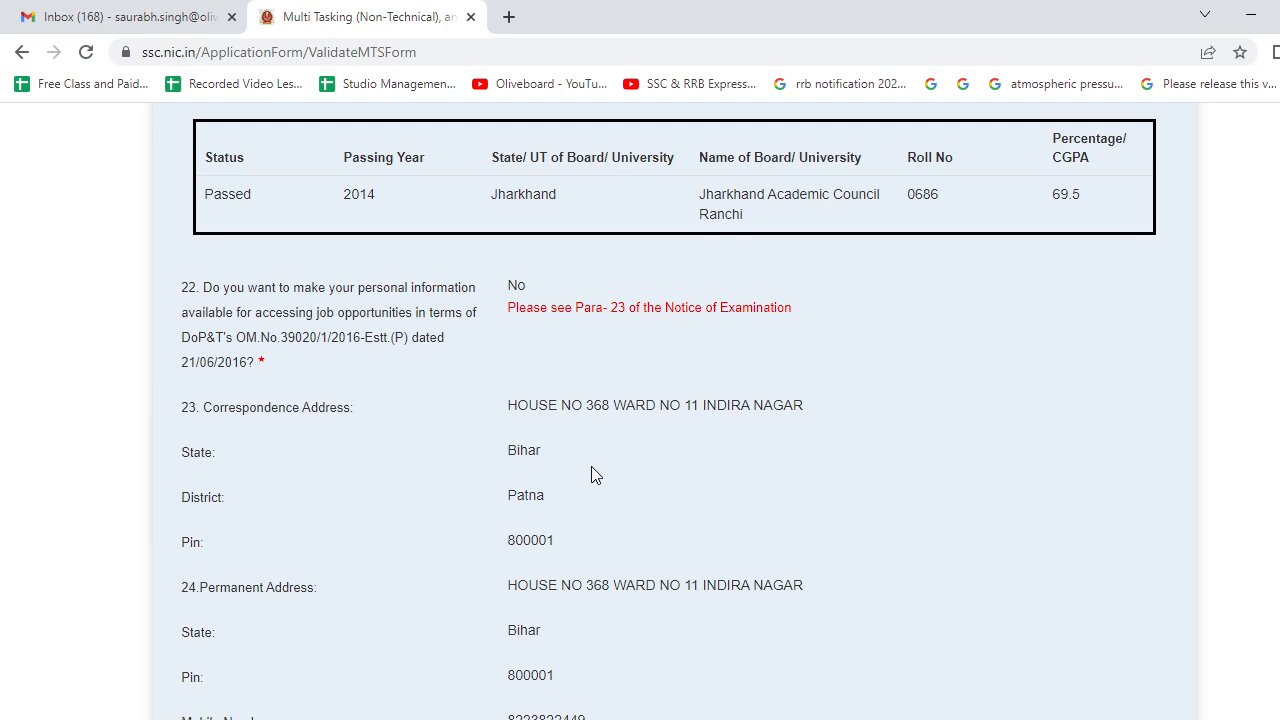
{"action": "scroll", "coordinate": [591, 466], "scroll_direction": "down", "scroll_amount": 7}
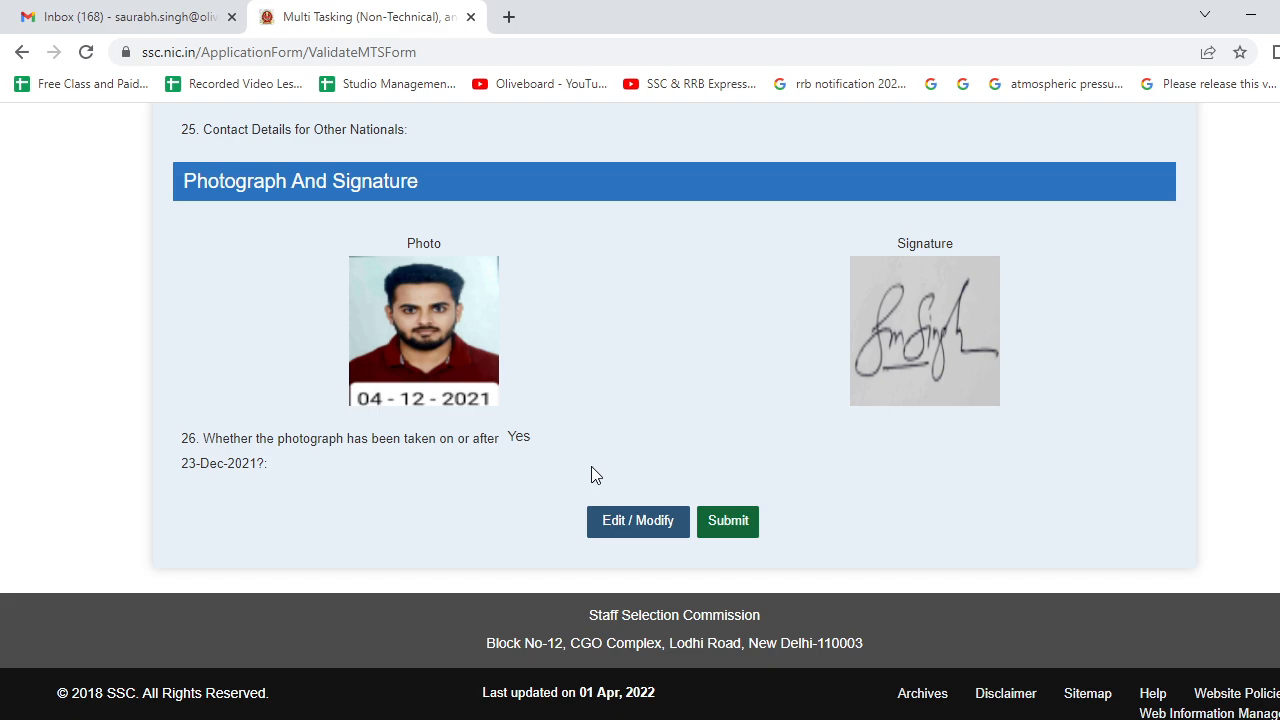
{"action": "scroll", "coordinate": [591, 466], "scroll_direction": "up", "scroll_amount": 20}
{"action": "scroll", "coordinate": [591, 466], "scroll_direction": "down", "scroll_amount": 20}
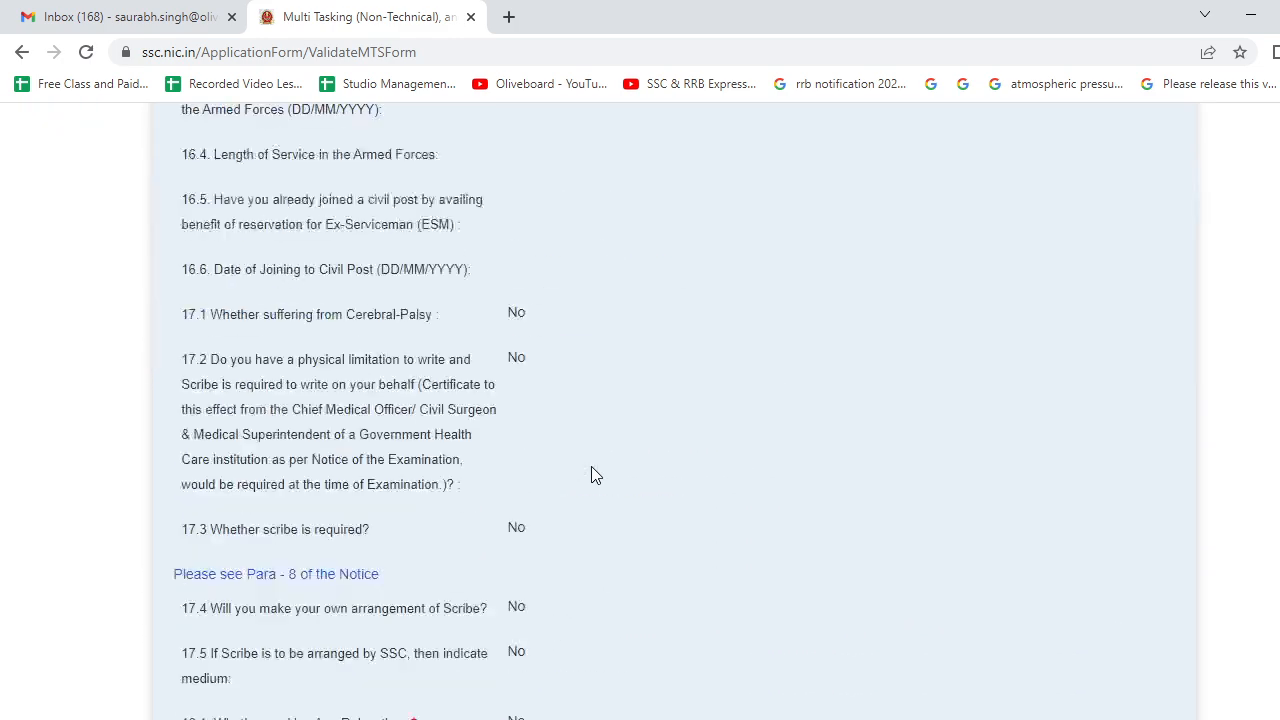
{"action": "scroll", "coordinate": [593, 470], "scroll_direction": "down", "scroll_amount": 3}
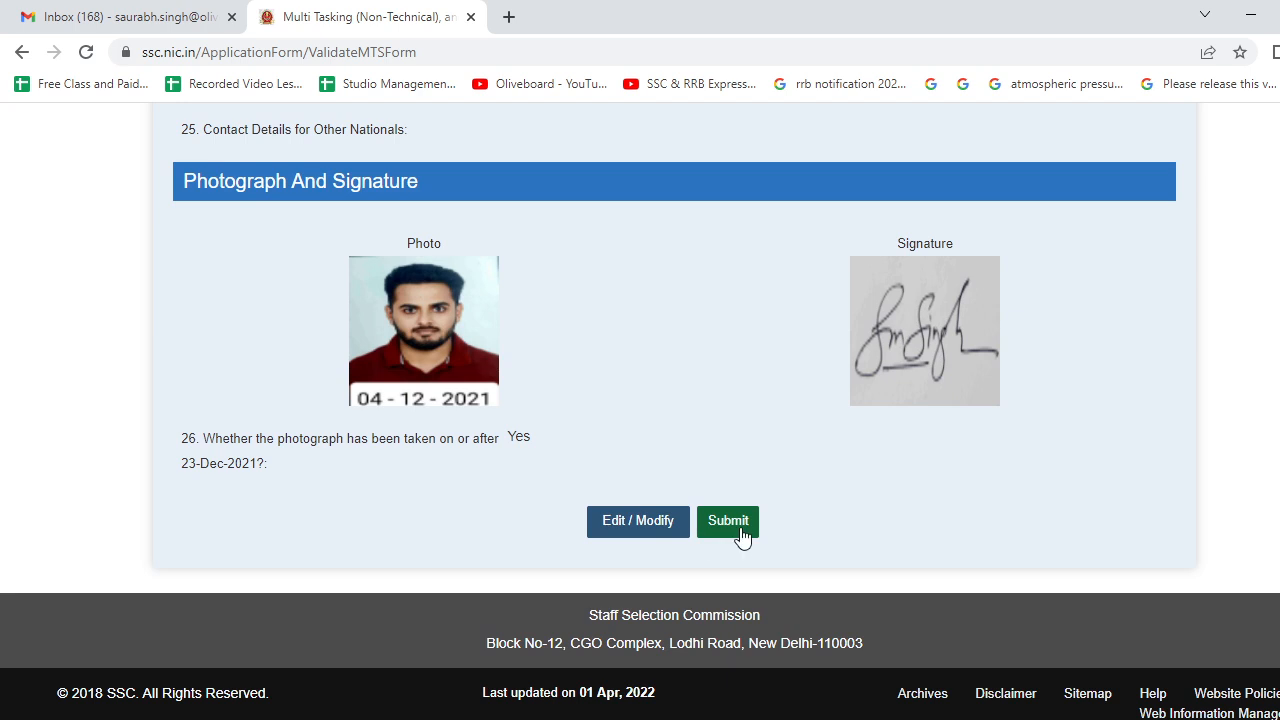
{"action": "left_click", "coordinate": [738, 527]}
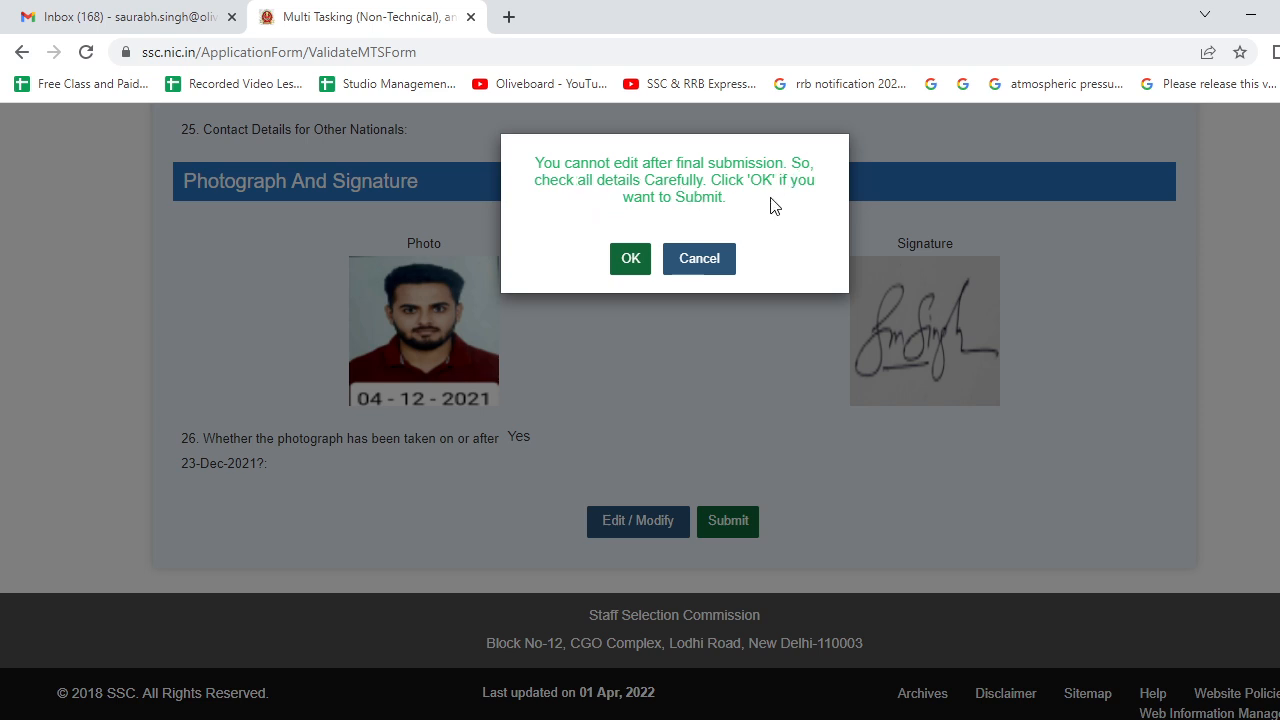
{"action": "left_click", "coordinate": [640, 262]}
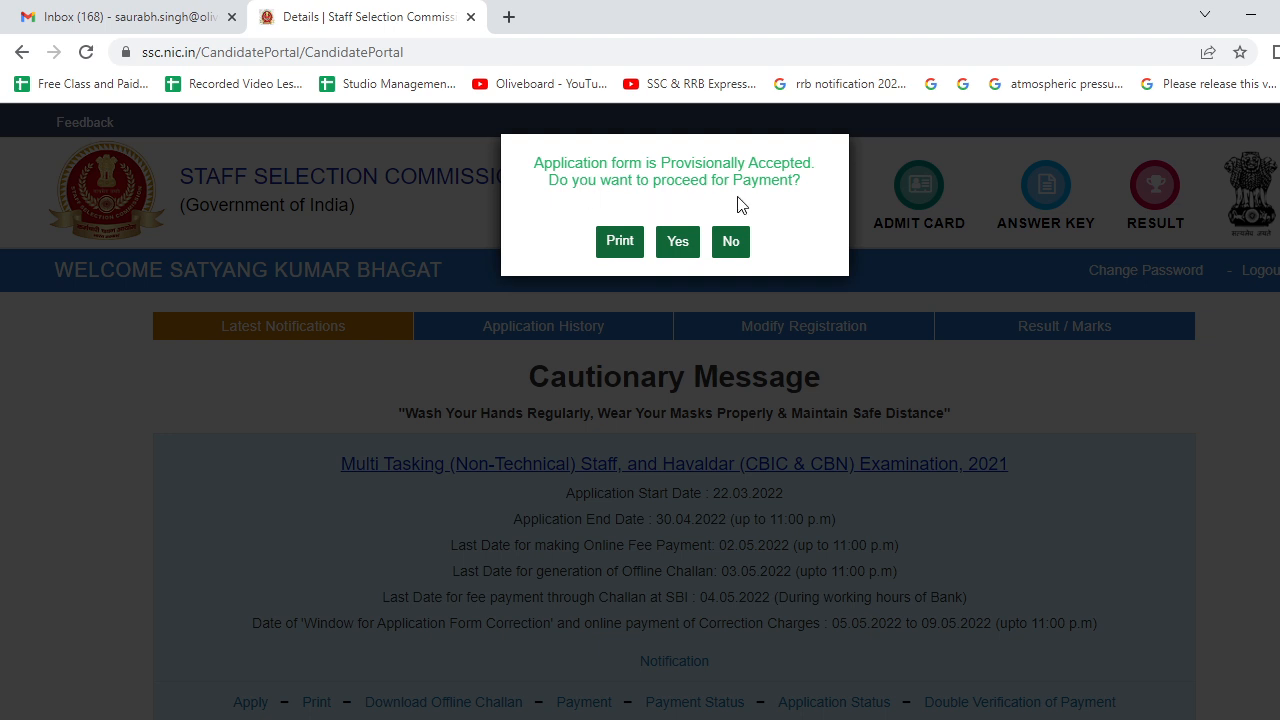
- Proceed to fee payment, choose Online, and submit to reach SBI's payment options page
{"action": "left_click", "coordinate": [678, 242]}
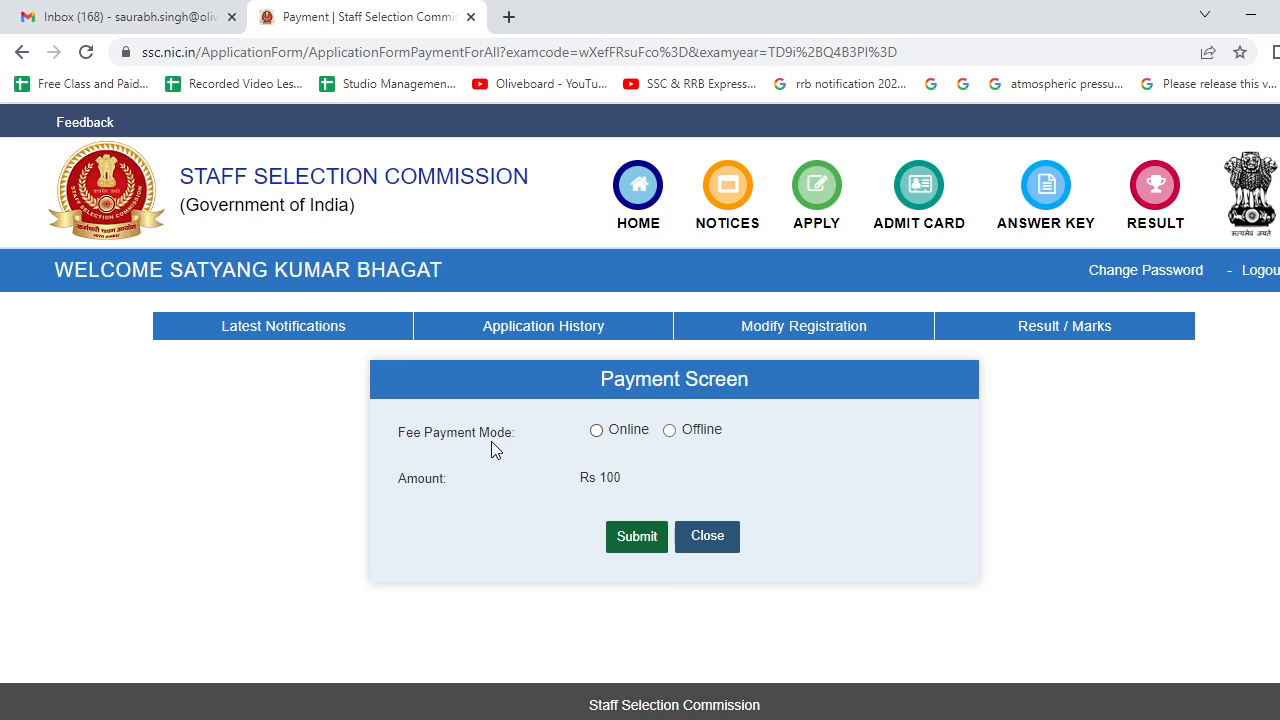
{"action": "left_click", "coordinate": [596, 430]}
{"action": "left_click", "coordinate": [617, 537]}
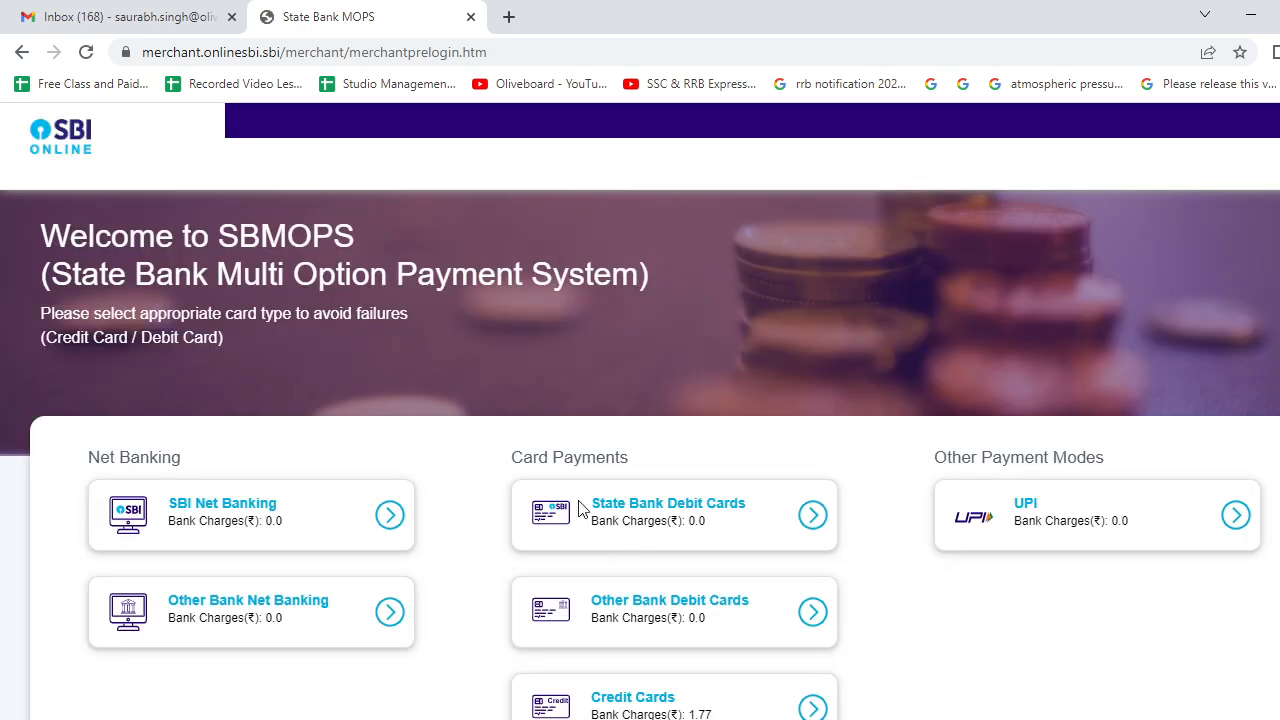
{"action": "scroll", "coordinate": [490, 410], "scroll_direction": "down", "scroll_amount": 1}
{"action": "scroll", "coordinate": [480, 409], "scroll_direction": "down", "scroll_amount": 1}
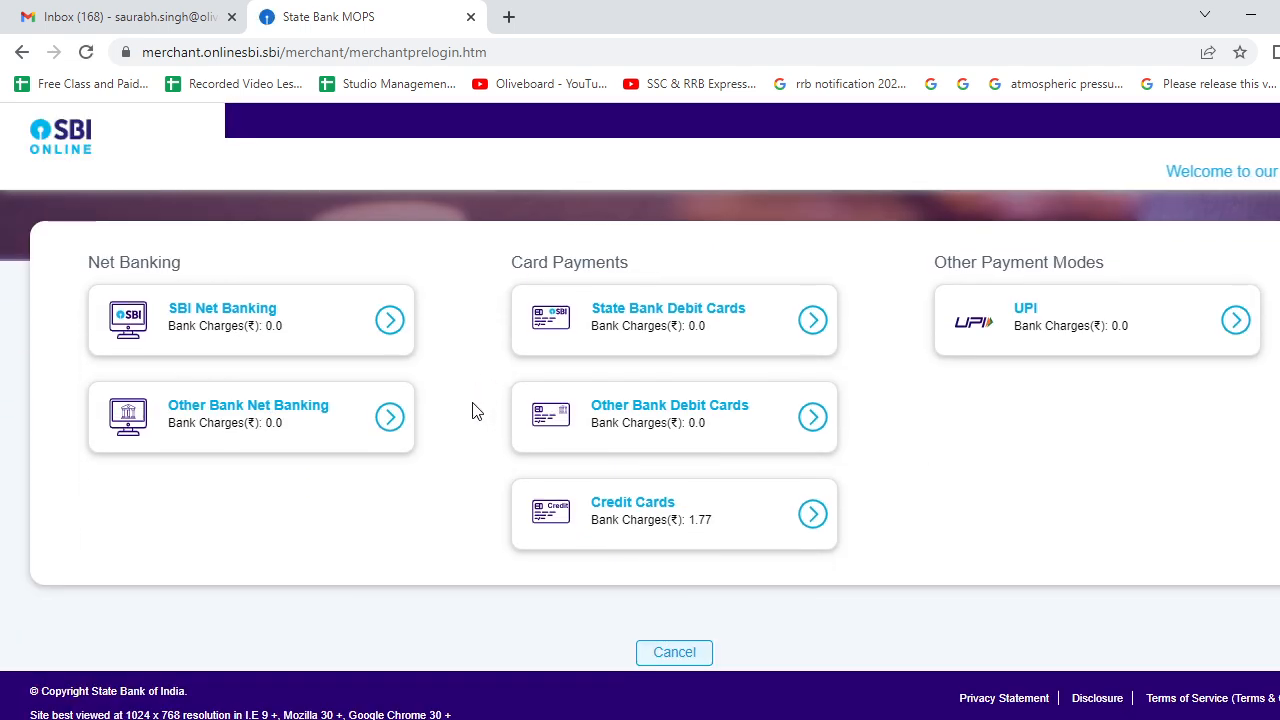
{"action": "scroll", "coordinate": [523, 554], "scroll_direction": "up", "scroll_amount": 2}
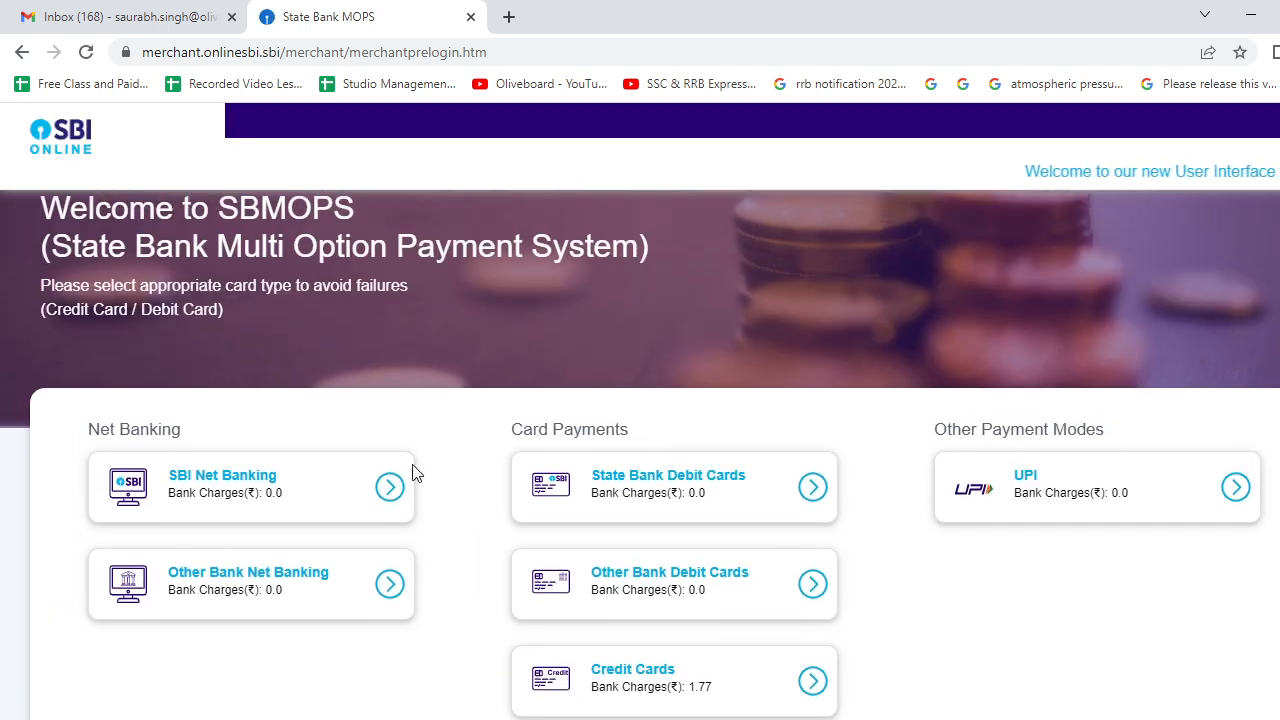
{"action": "scroll", "coordinate": [443, 505], "scroll_direction": "down", "scroll_amount": 2}
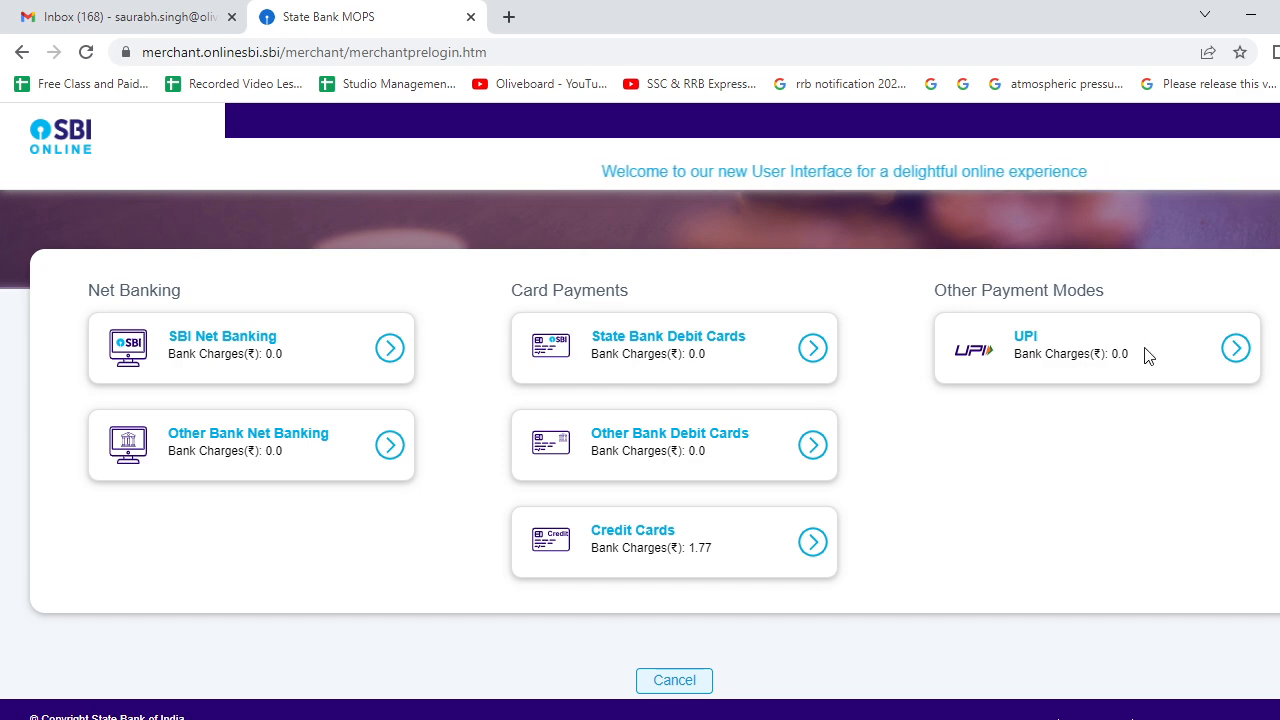
- Choose UPI as the payment method on SBI MOPS
{"action": "left_click", "coordinate": [1235, 348]}
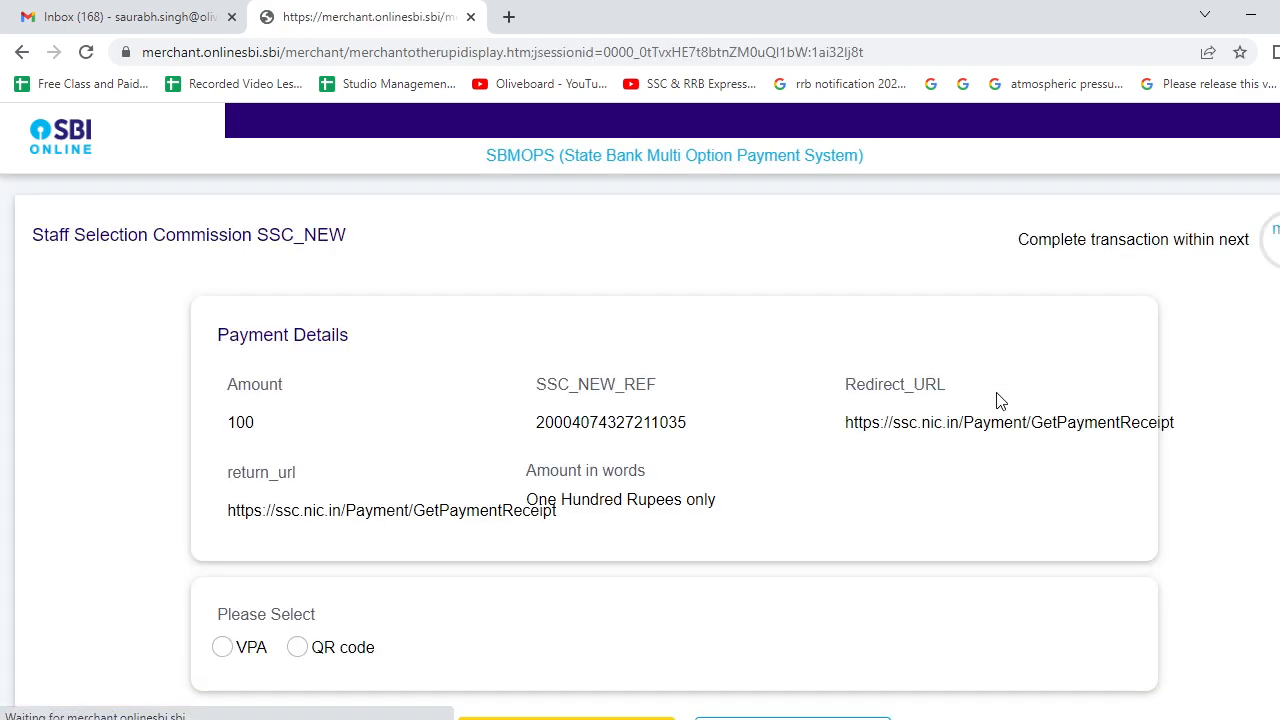
{"action": "scroll", "coordinate": [600, 434], "scroll_direction": "down", "scroll_amount": 3}
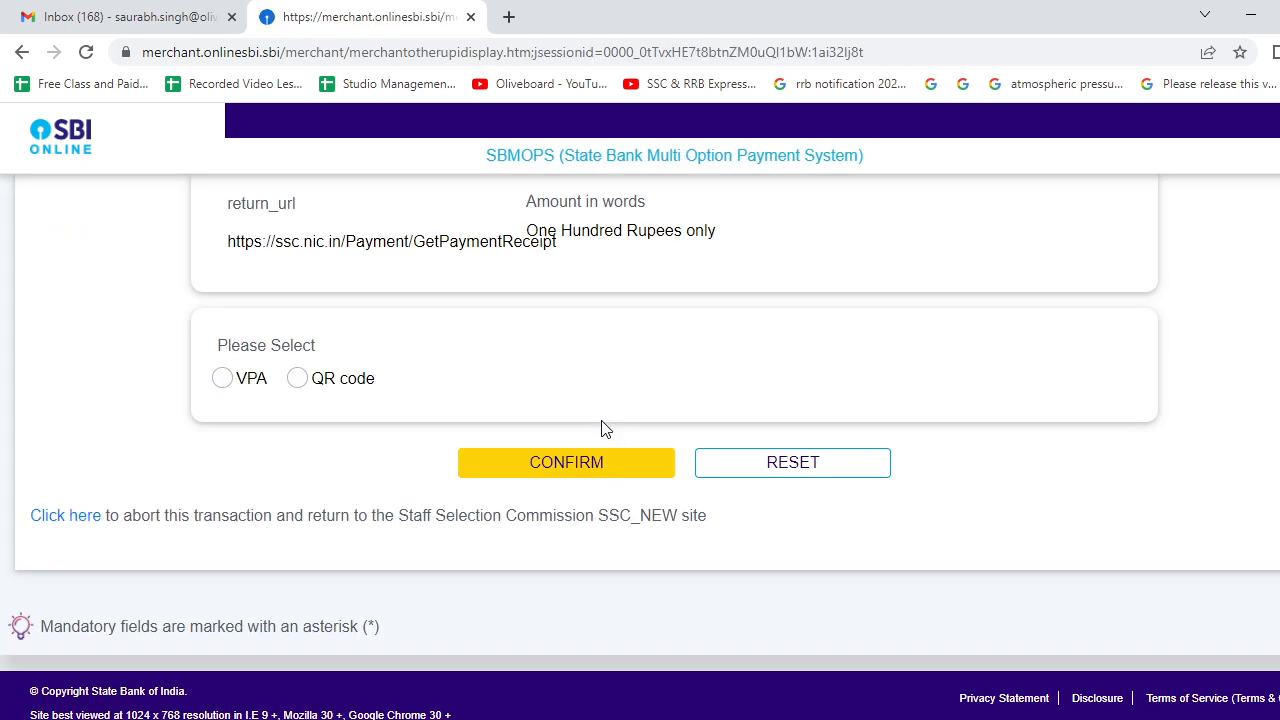
{"action": "scroll", "coordinate": [600, 434], "scroll_direction": "up", "scroll_amount": 3}
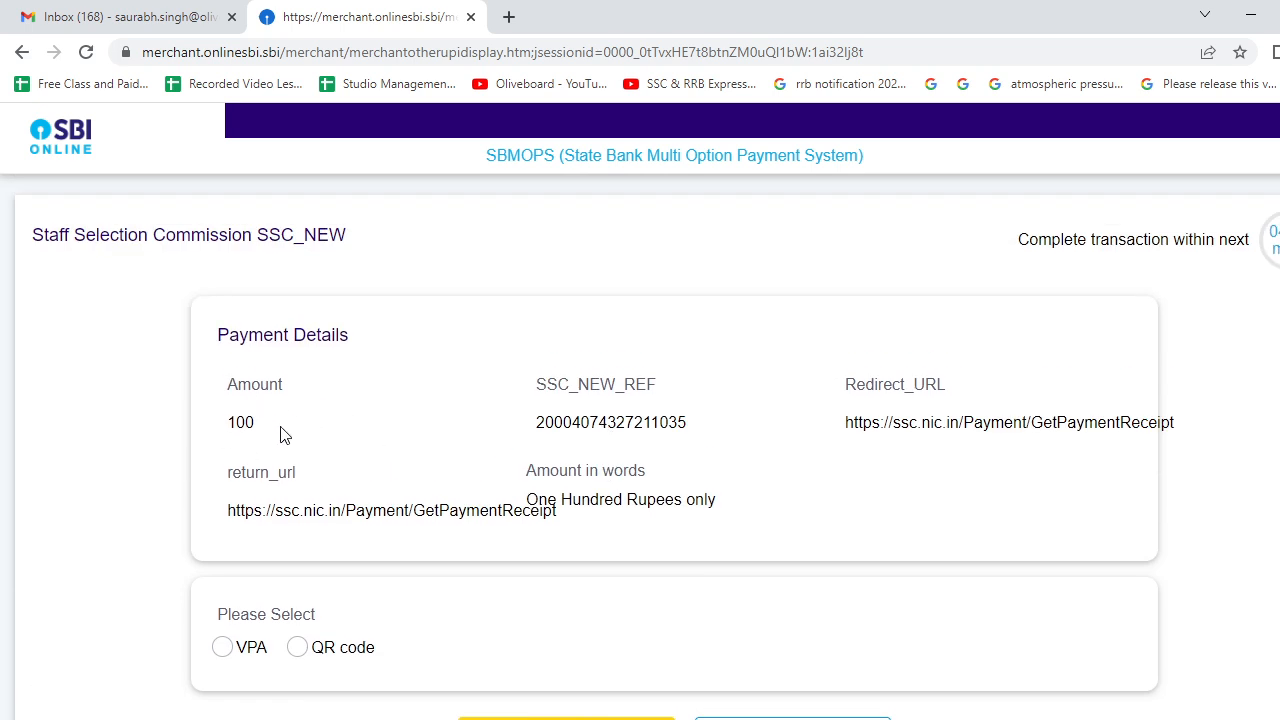
{"action": "scroll", "coordinate": [280, 433], "scroll_direction": "down", "scroll_amount": 3}
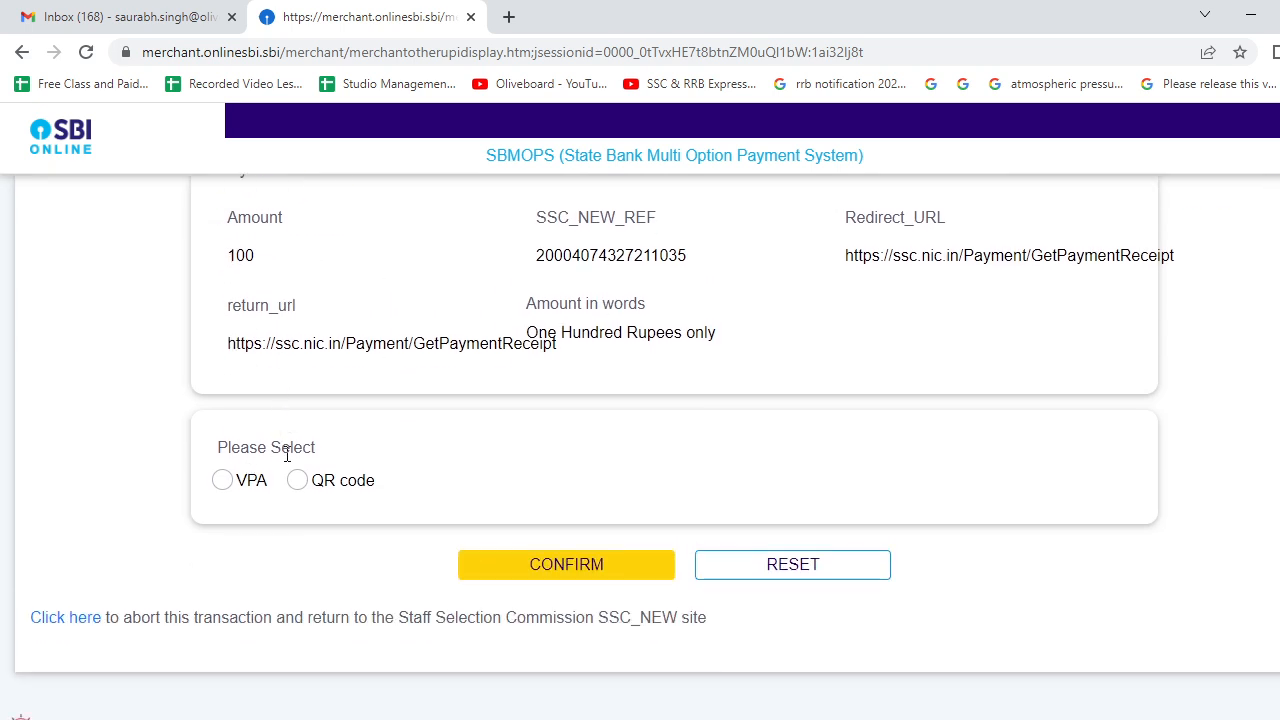
{"action": "left_click", "coordinate": [222, 481]}
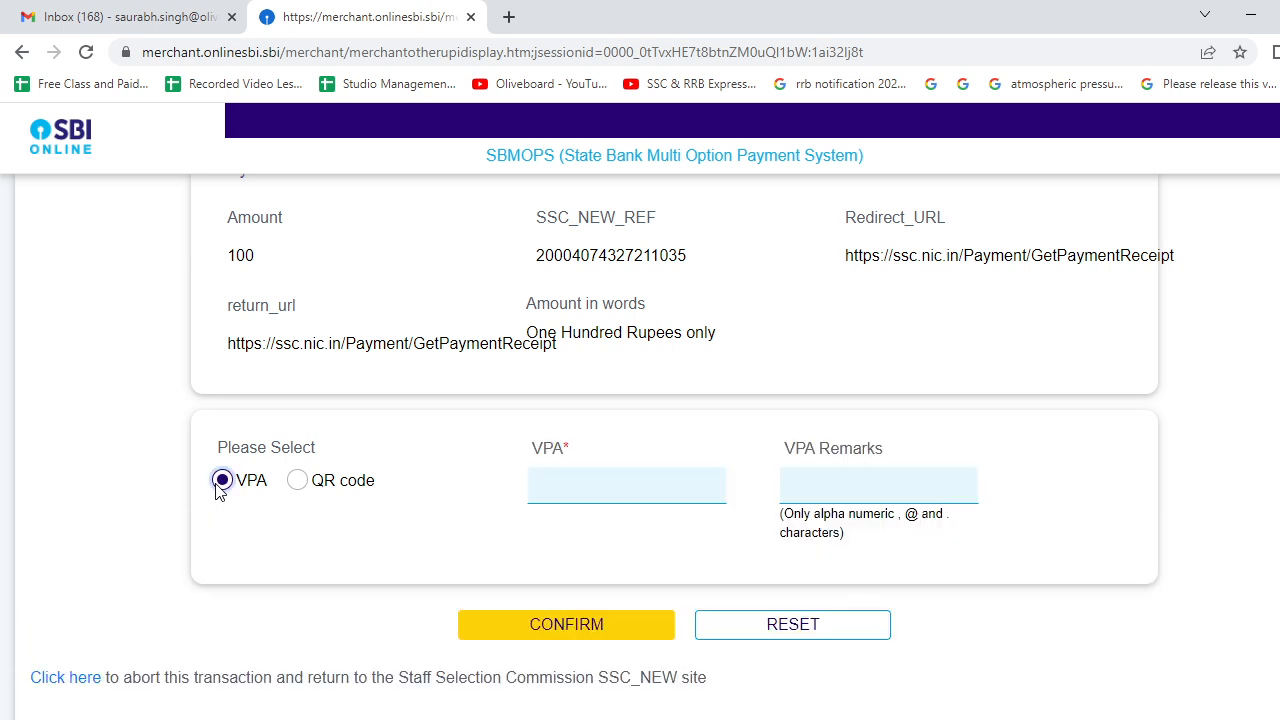
{"action": "left_click", "coordinate": [563, 487]}
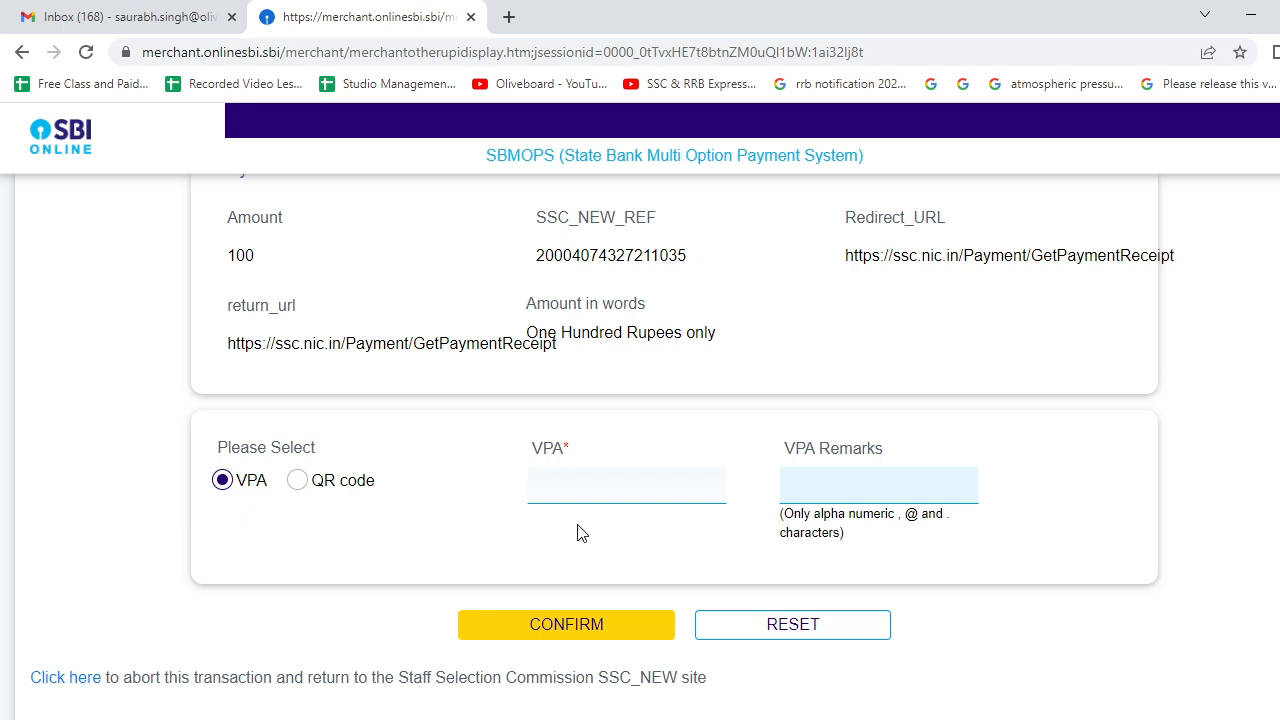
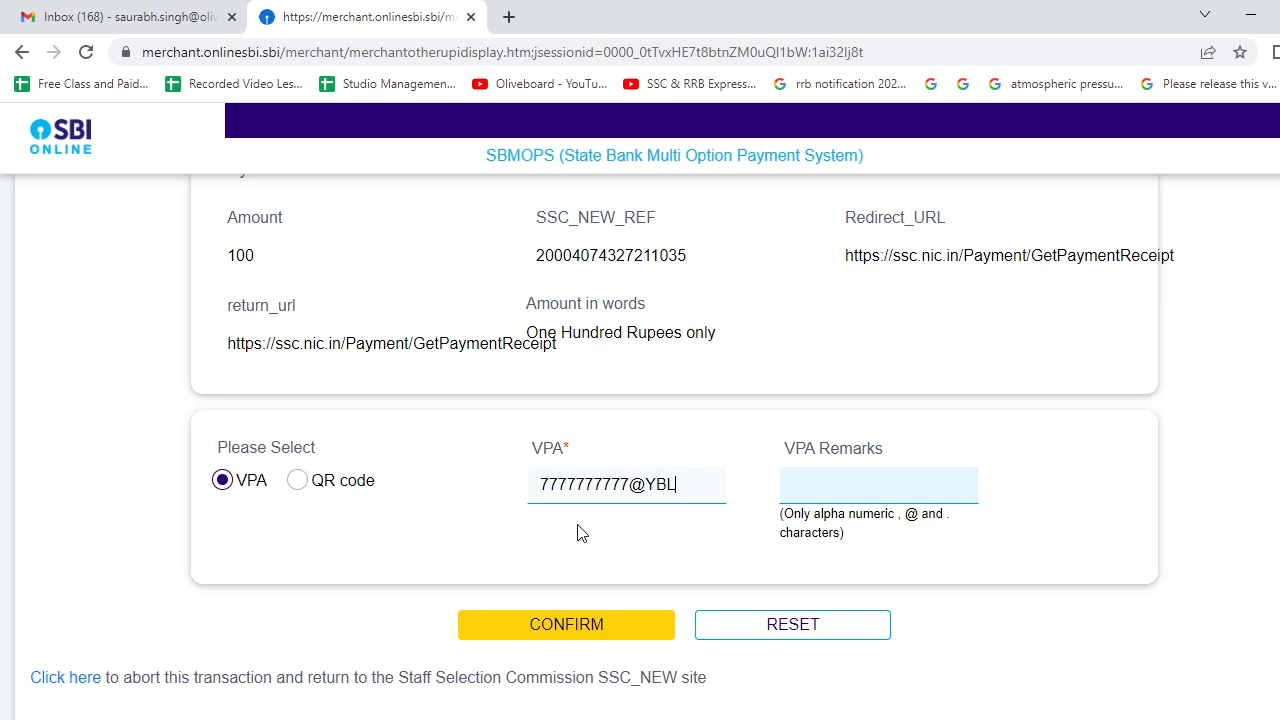
{"action": "left_click", "coordinate": [810, 489]}
{"action": "type", "text": "@YBL"}
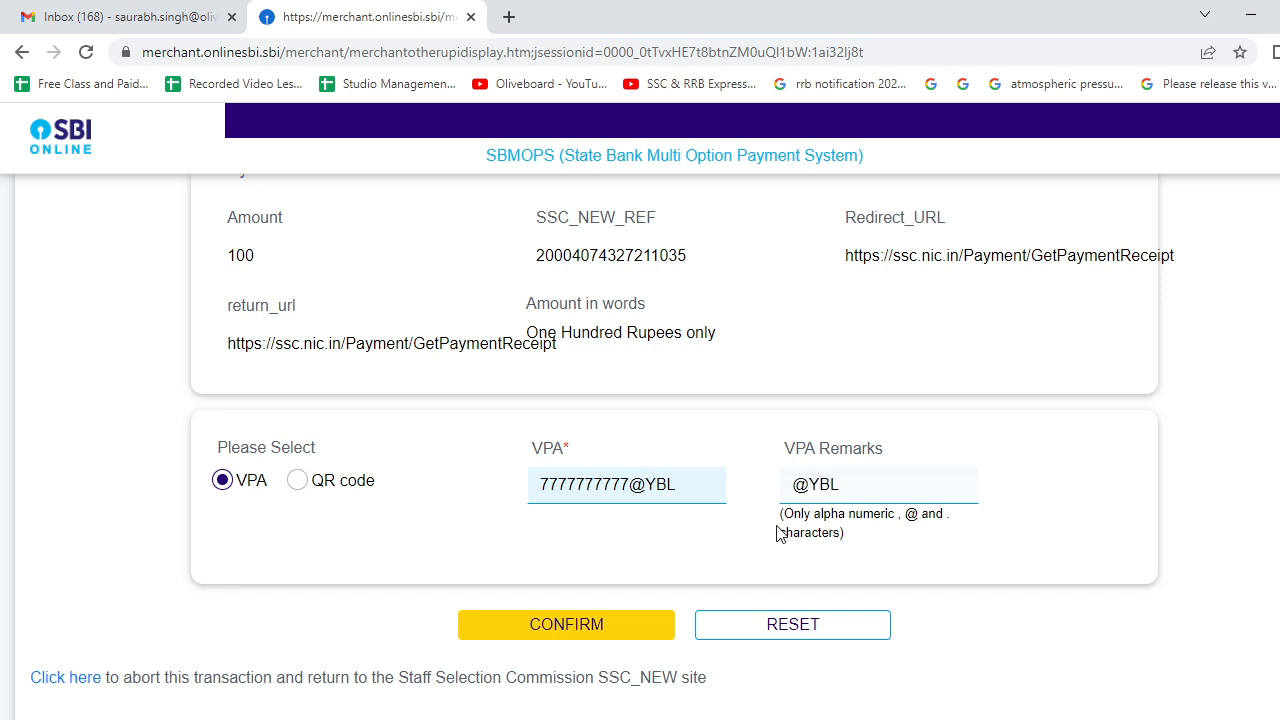
{"action": "left_click", "coordinate": [592, 485]}
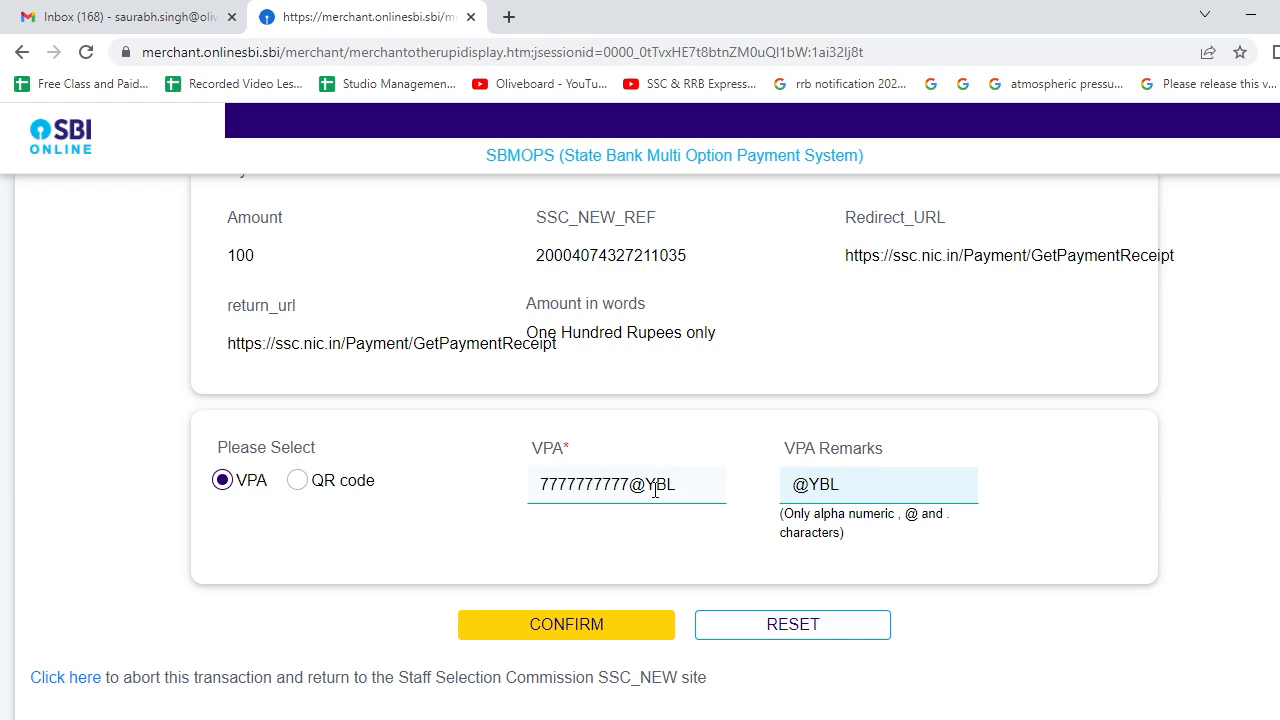
{"action": "scroll", "coordinate": [655, 489], "scroll_direction": "up", "scroll_amount": 2}
{"action": "scroll", "coordinate": [657, 491], "scroll_direction": "down", "scroll_amount": 3}
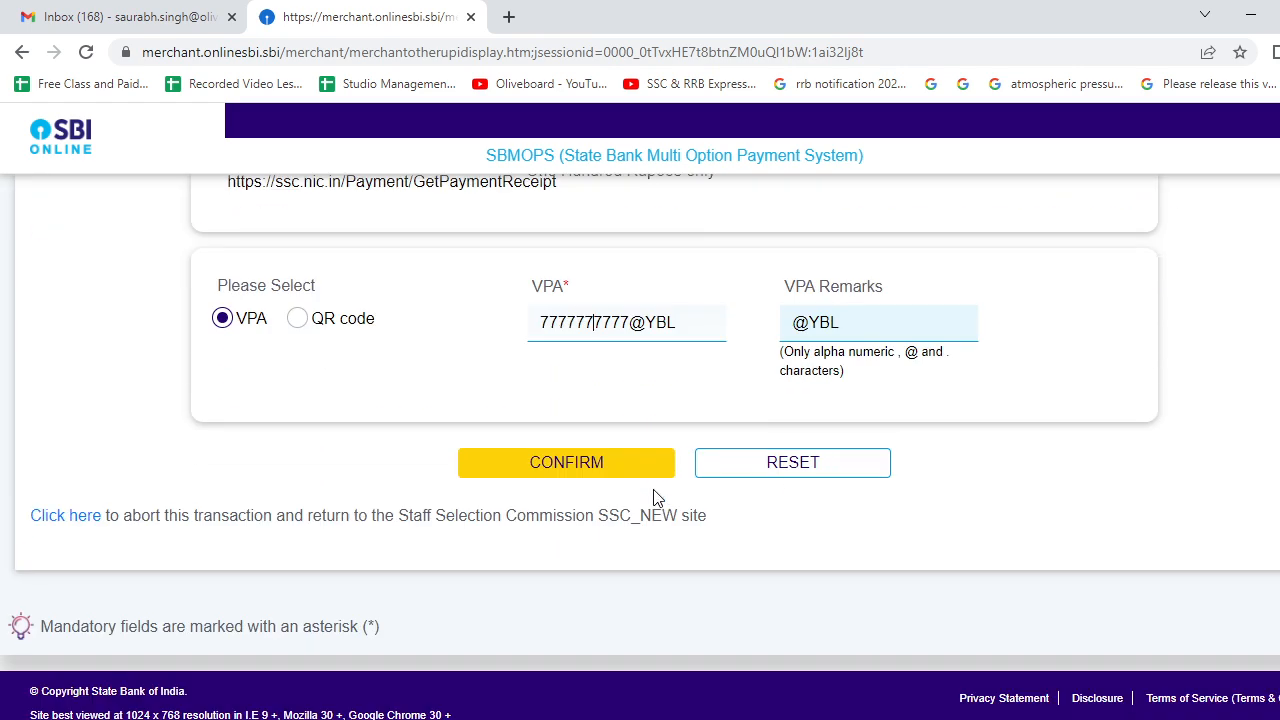
{"action": "scroll", "coordinate": [657, 497], "scroll_direction": "up", "scroll_amount": 3}
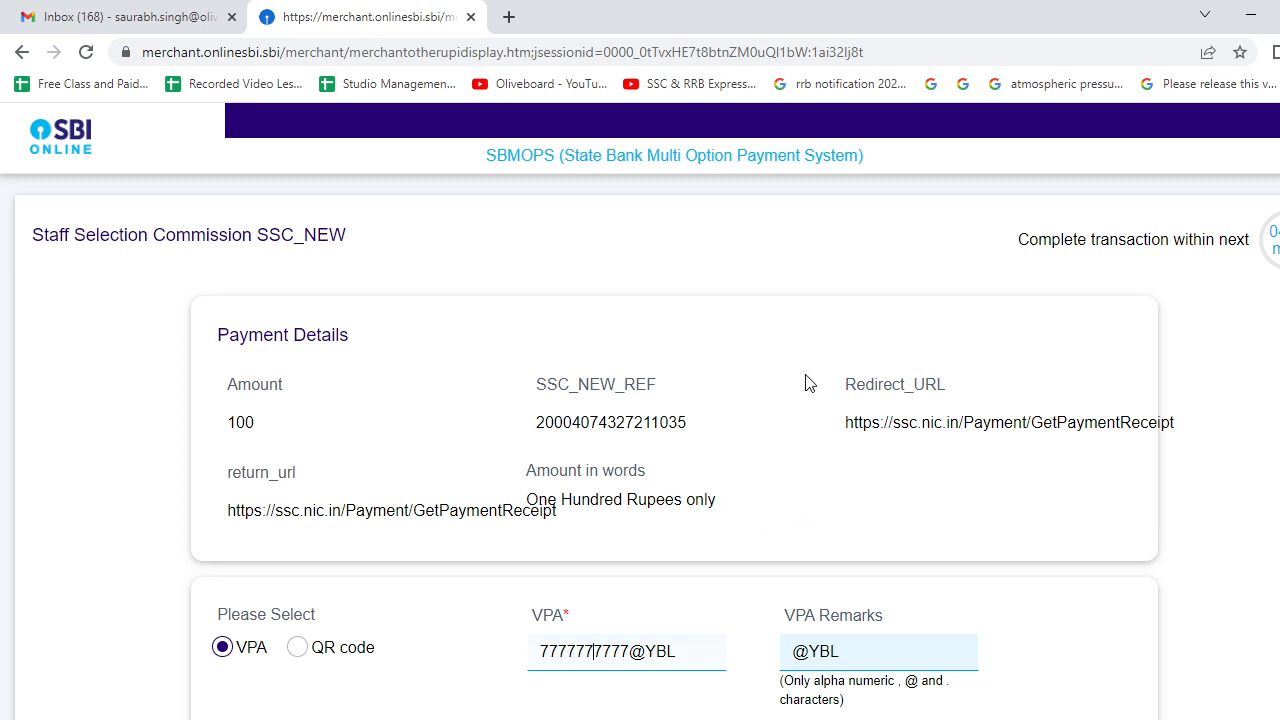
{"action": "scroll", "coordinate": [808, 383], "scroll_direction": "down", "scroll_amount": 2}
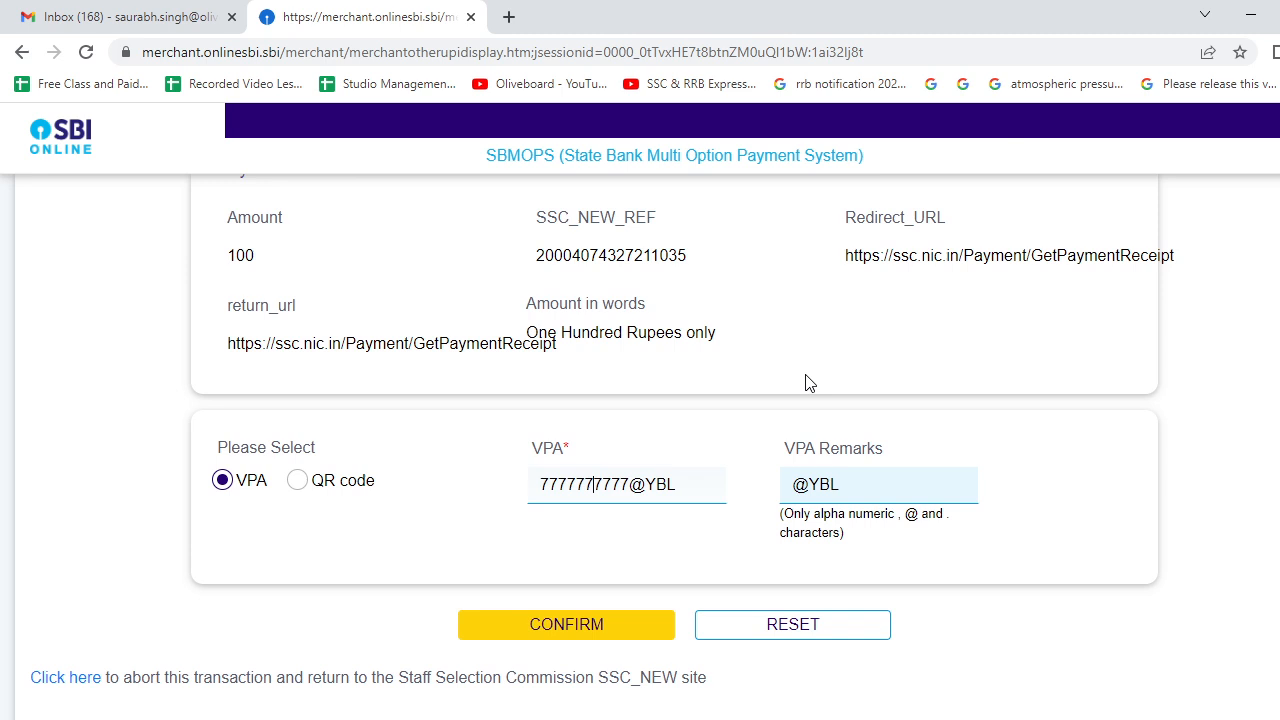
{"action": "scroll", "coordinate": [808, 383], "scroll_direction": "up", "scroll_amount": 2}
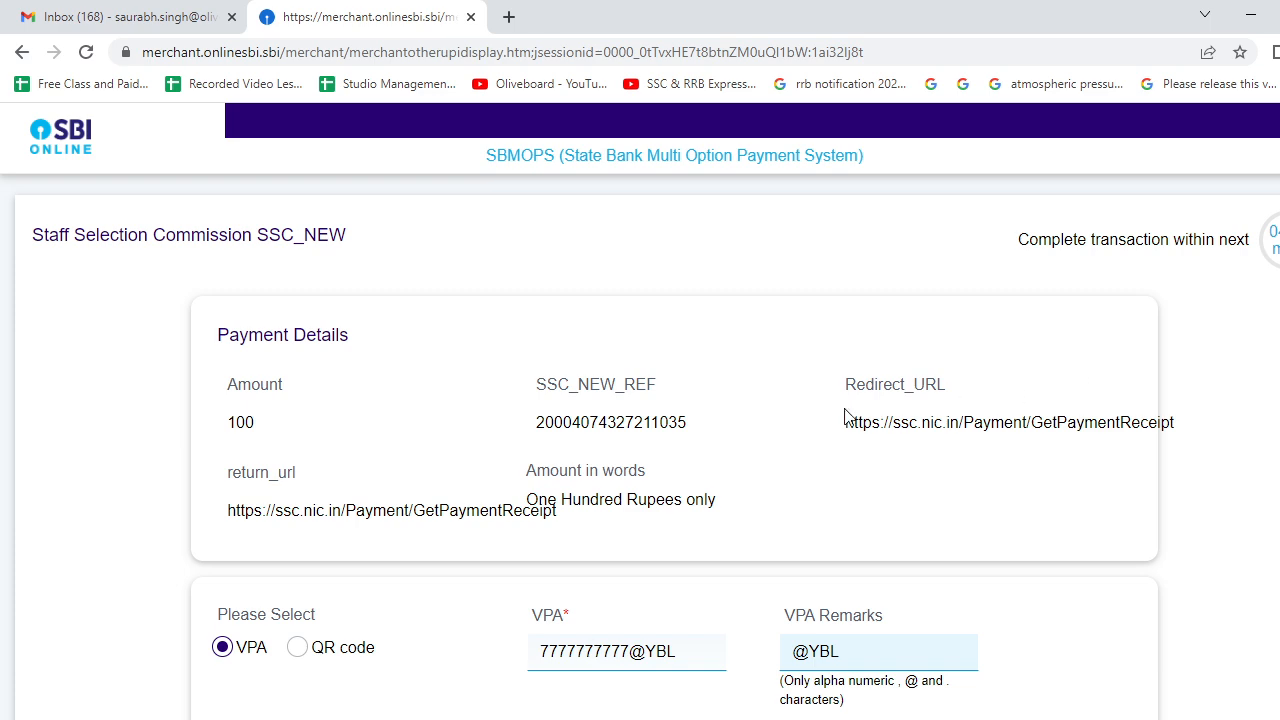
{"action": "scroll", "coordinate": [634, 457], "scroll_direction": "down", "scroll_amount": 3}
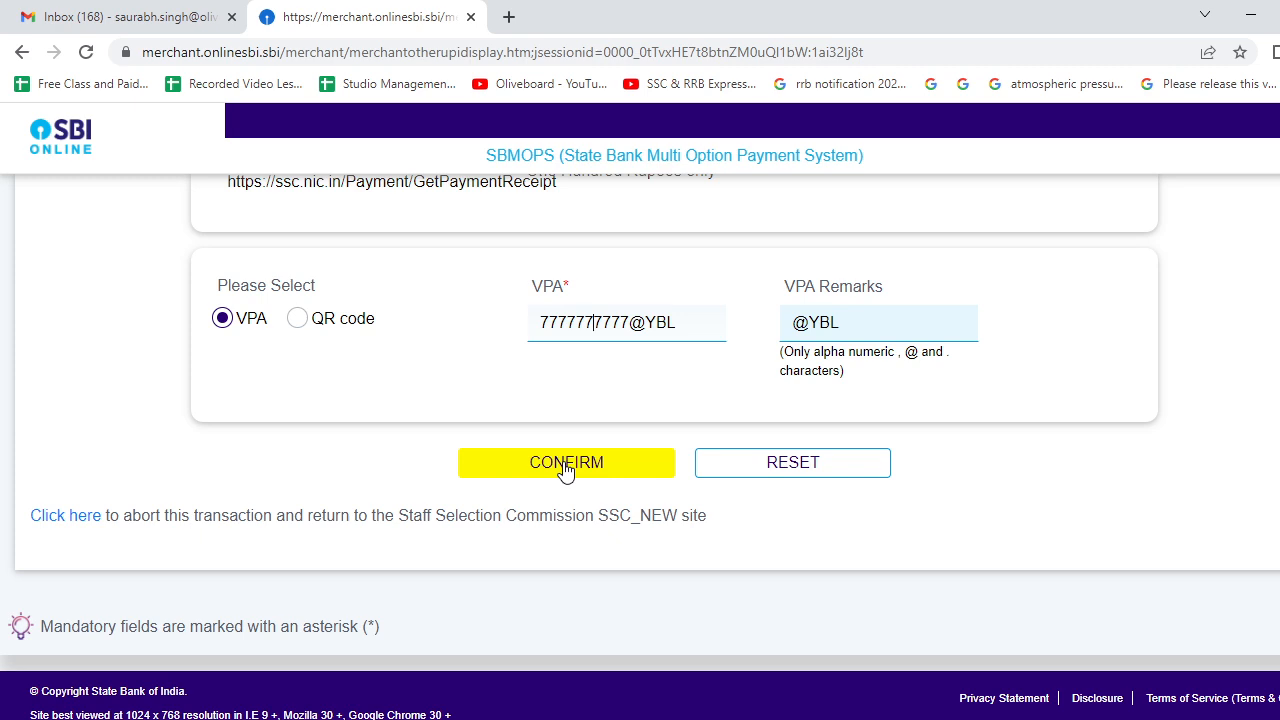
{"action": "scroll", "coordinate": [565, 470], "scroll_direction": "up", "scroll_amount": 3}
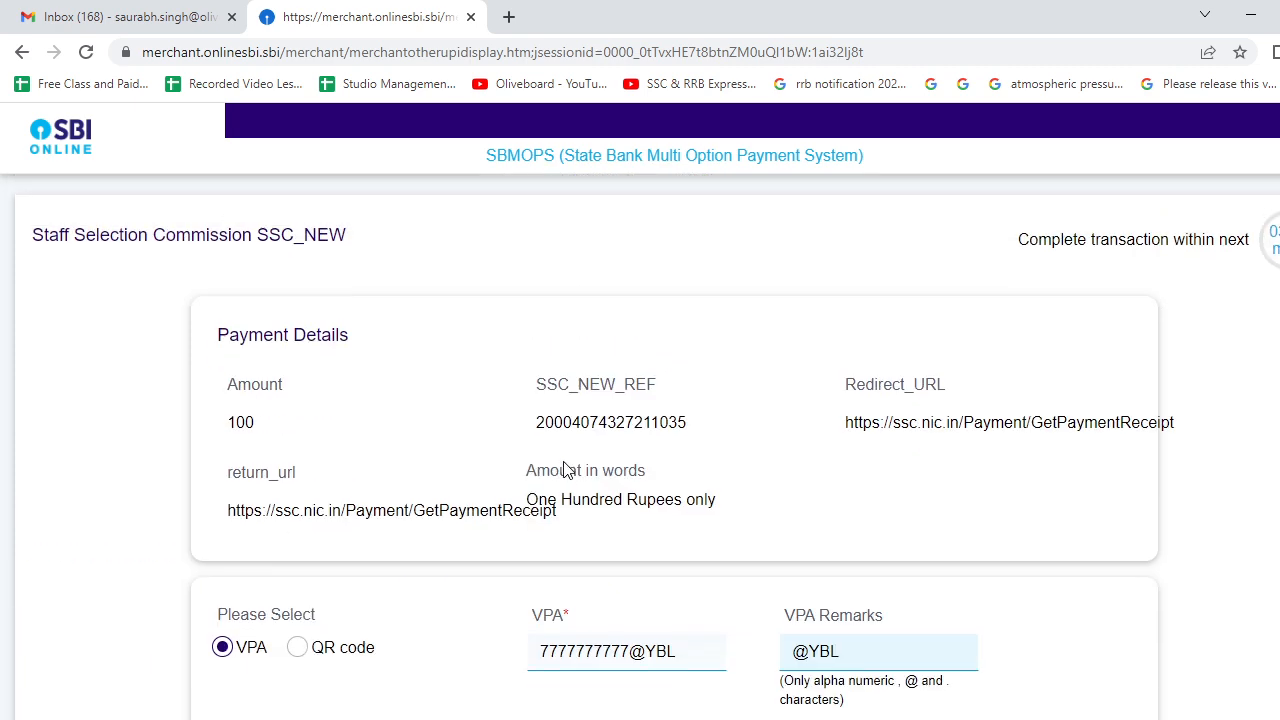